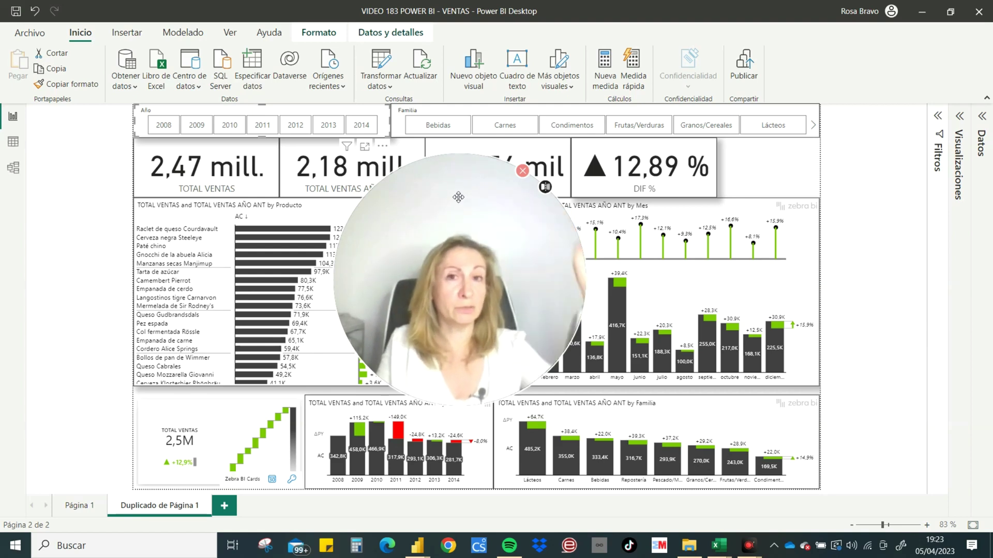
- Cross-highlight the report by Cerveza negra Steeleye and Raclet de queso Courdavault, then clear it
mouse_move(458, 197)
left_mouse_down()
mouse_move(466, 211)
mouse_move(885, 368)
mouse_move(860, 369)
left_mouse_up()
left_click(424, 239)
left_click(424, 239)
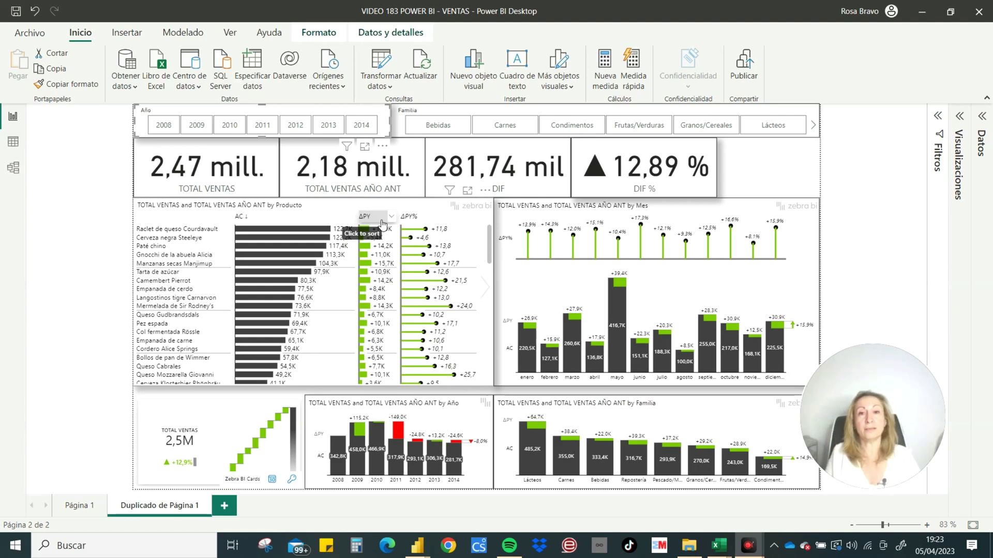
left_click(380, 228)
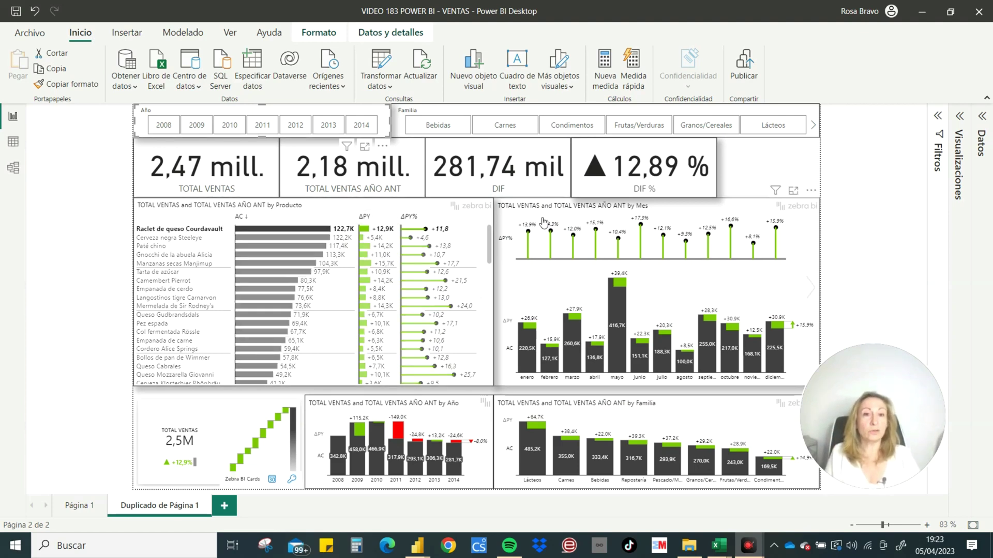
left_click(310, 233)
- Browse the Año slicer from 2009 to 2014 and settle on 2011
left_click(263, 125)
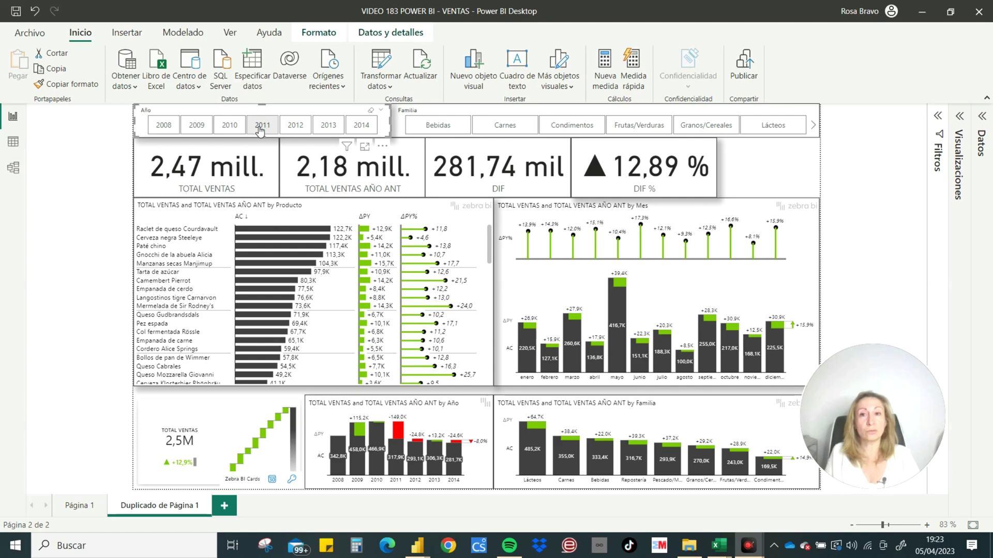
left_click(296, 125)
left_click(328, 125)
left_click(361, 125)
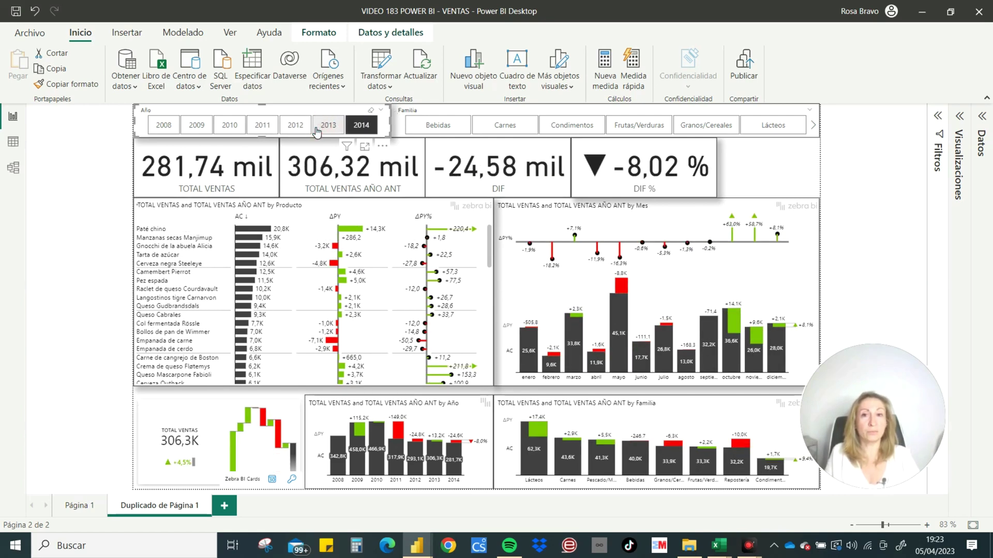
left_click(295, 125)
left_click(262, 125)
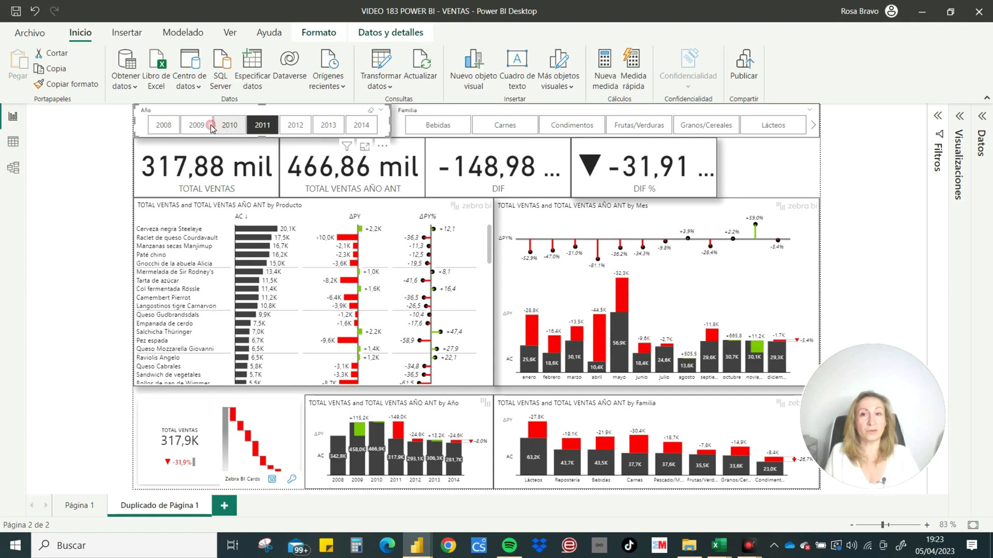
left_click(212, 125)
left_click(196, 125)
left_click(262, 125)
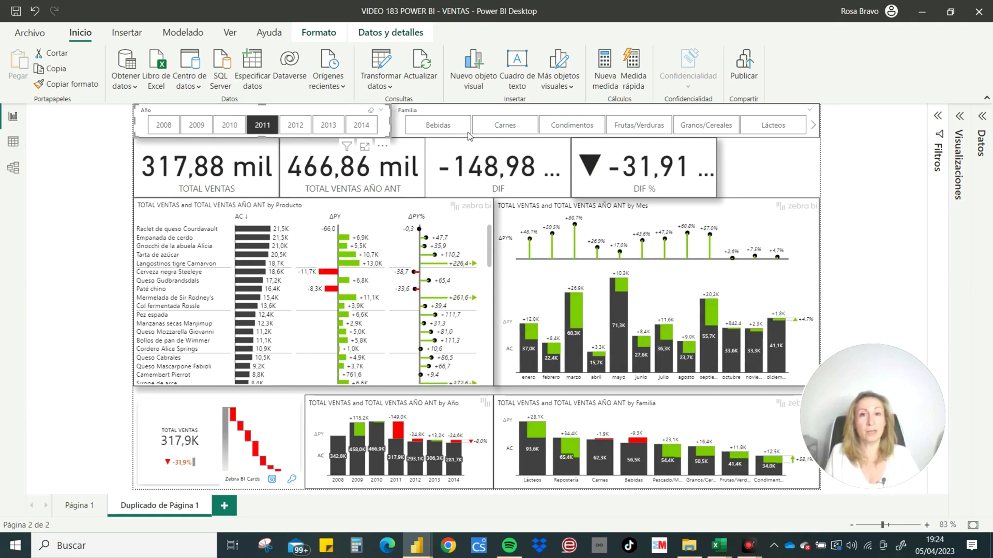
- Try the Carnes, Frutas/Verduras and Granos/Cereales families, ending on Condimentos
left_click(500, 125)
left_click(572, 125)
left_click(639, 126)
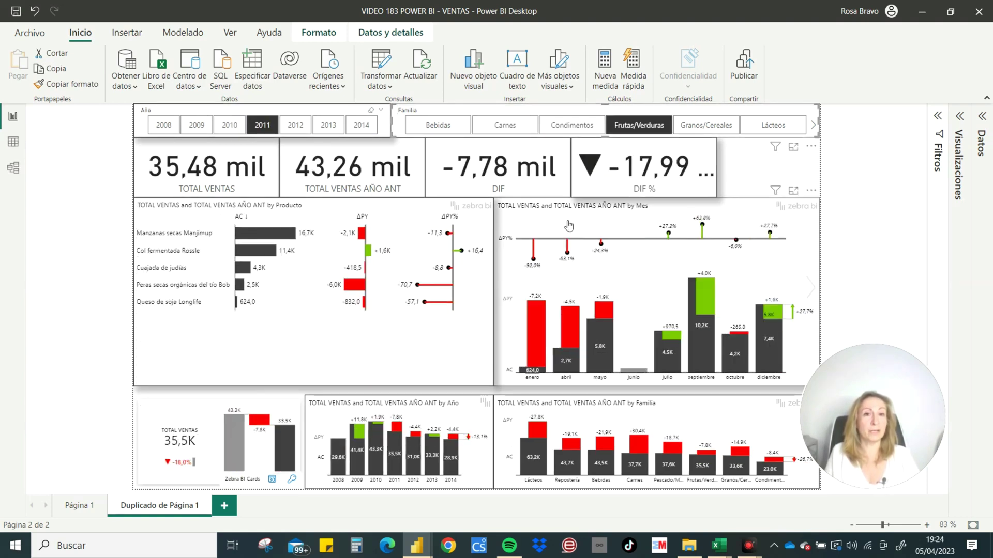
left_click(706, 126)
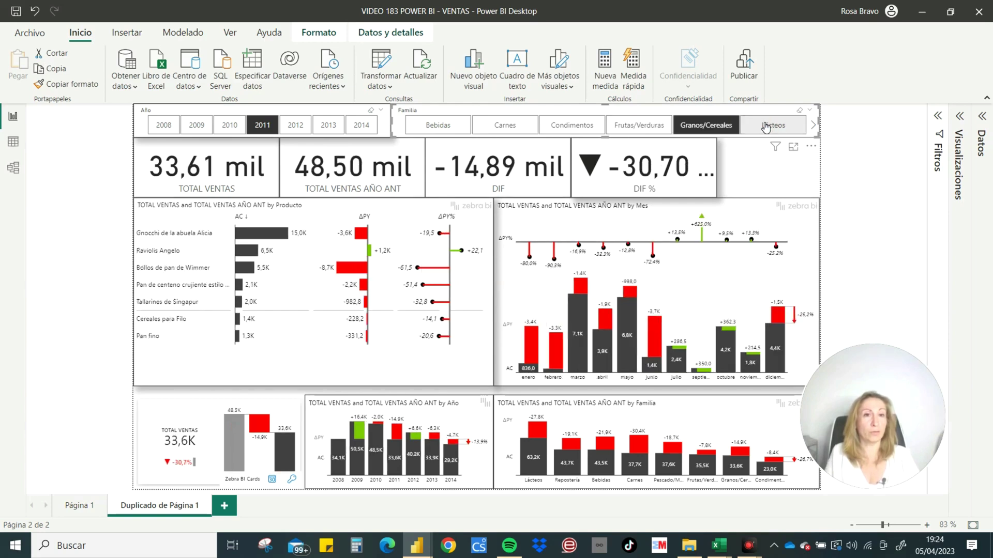
left_click(564, 127)
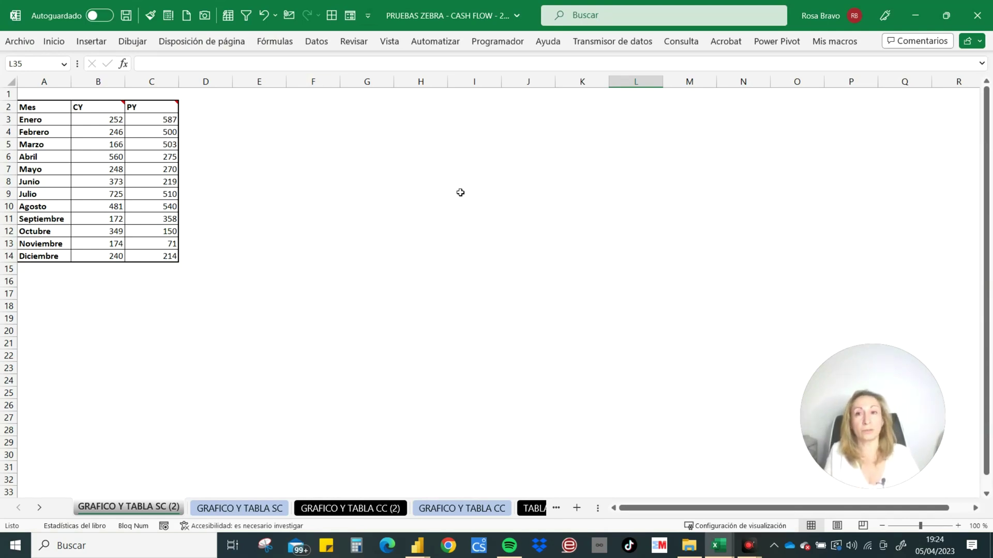
- Open the Office Add-ins store from Excel's Insertar > Complementos menu
left_click(91, 41)
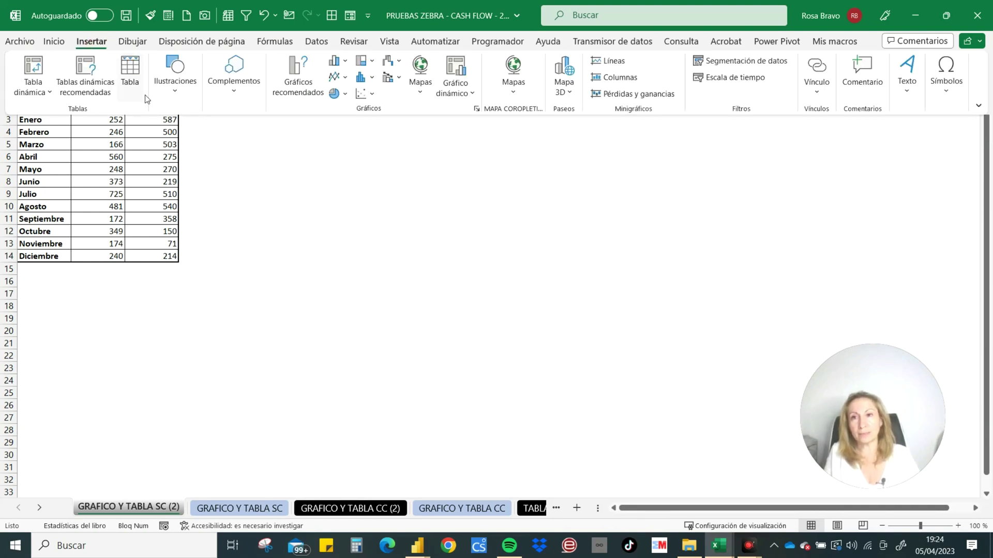
left_click(233, 93)
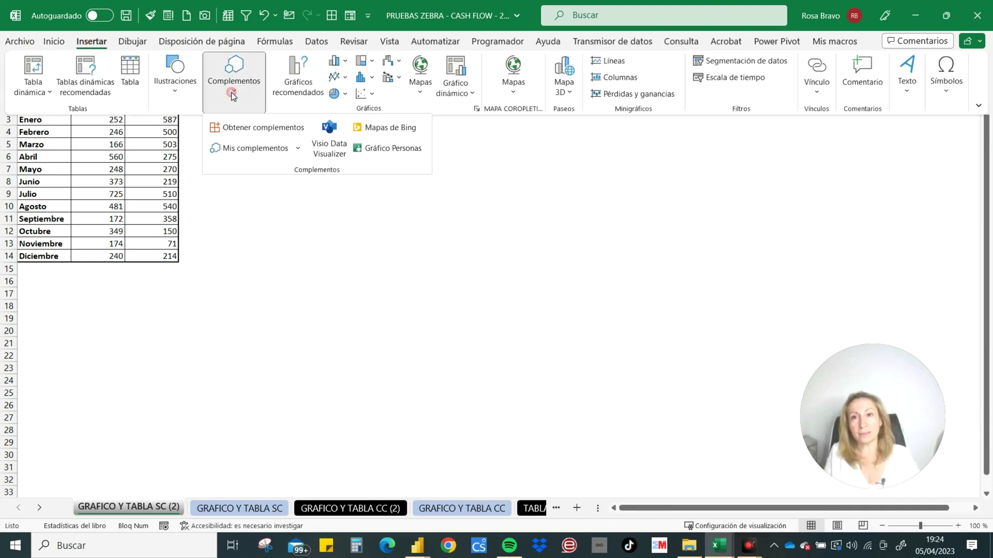
left_click(252, 128)
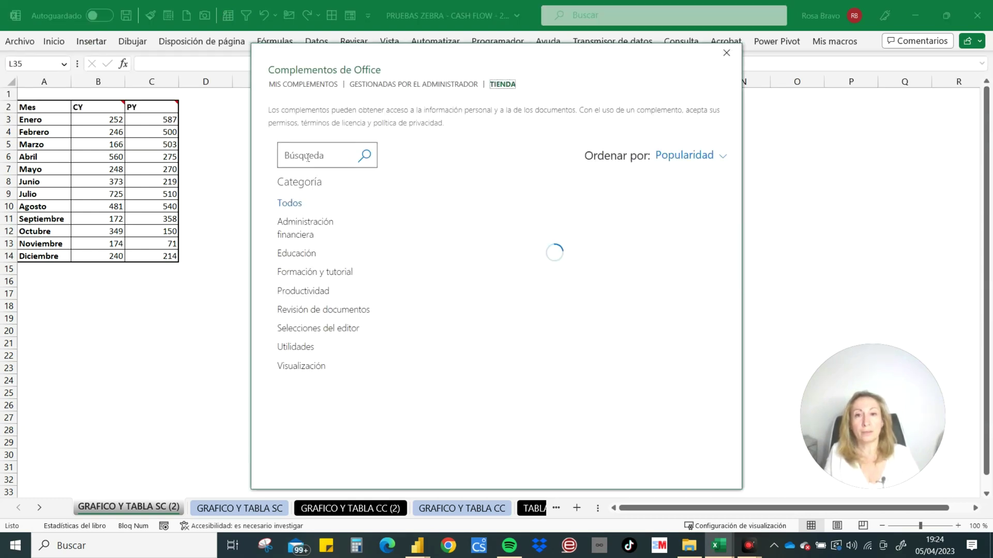
- Search the add-ins store for 'zebra' to find Zebra BI Charts and Tables, then close it
left_click(298, 158)
type("zebra")
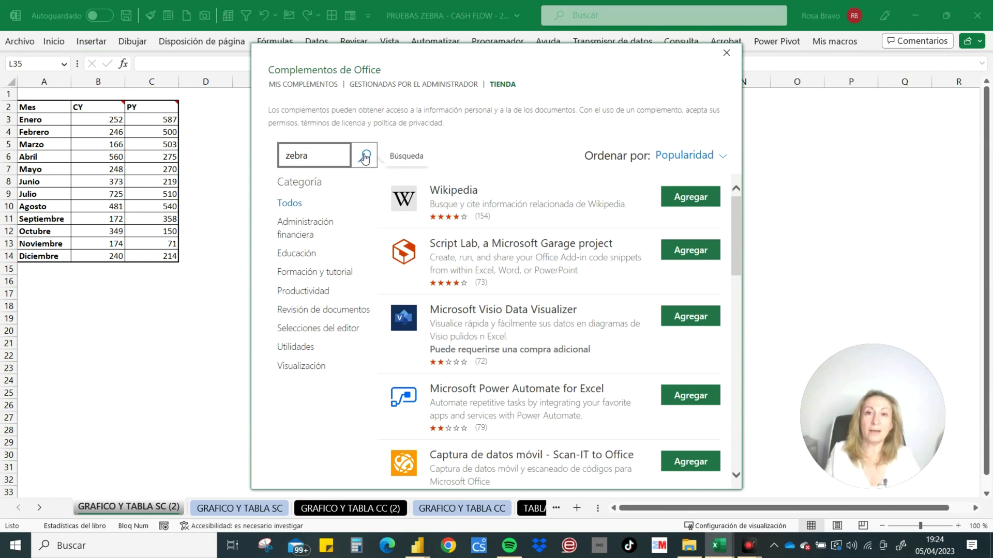
left_click(365, 156)
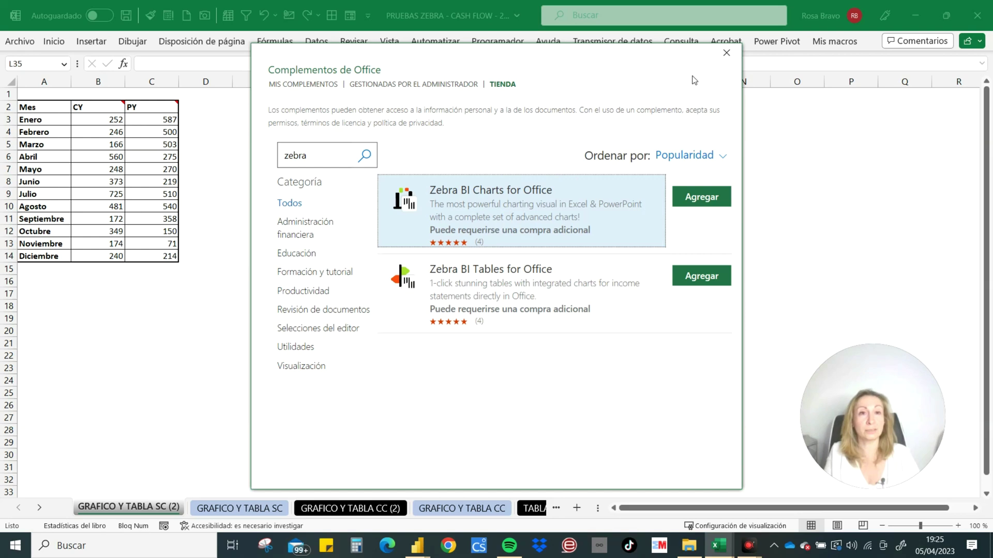
left_click(726, 54)
left_click(92, 41)
- Check the recently used add-ins list, then close the add-ins and insert menus
left_click(234, 88)
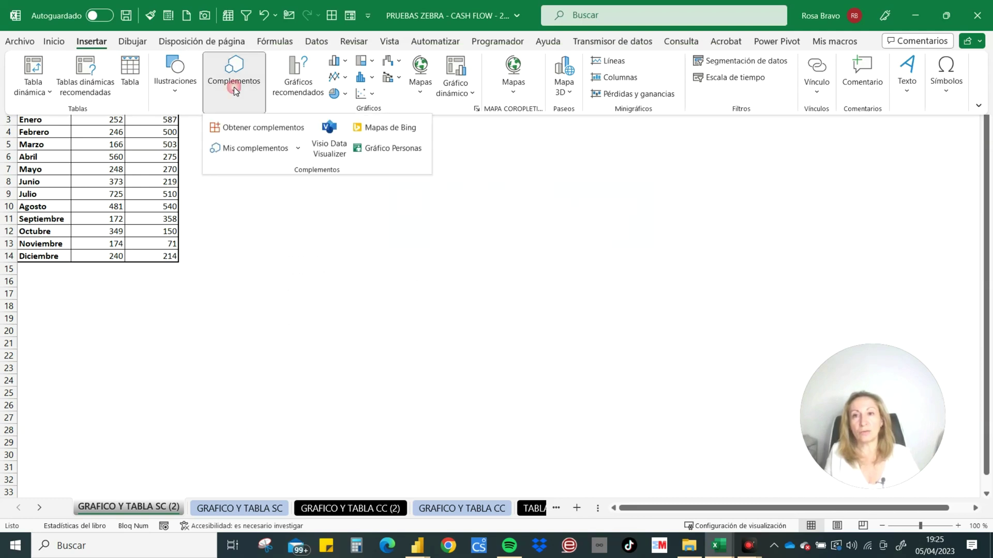
left_click(285, 150)
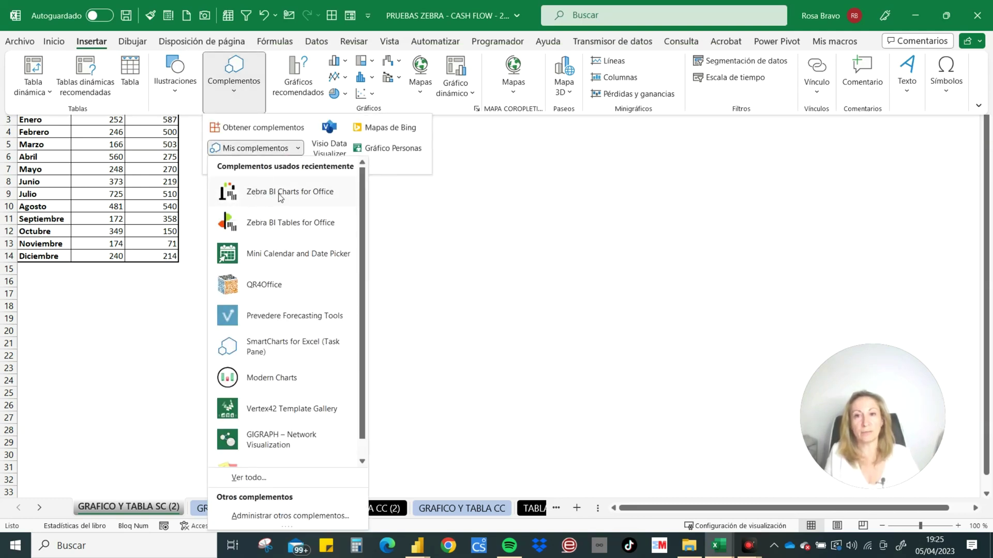
left_click(460, 231)
left_click(220, 224)
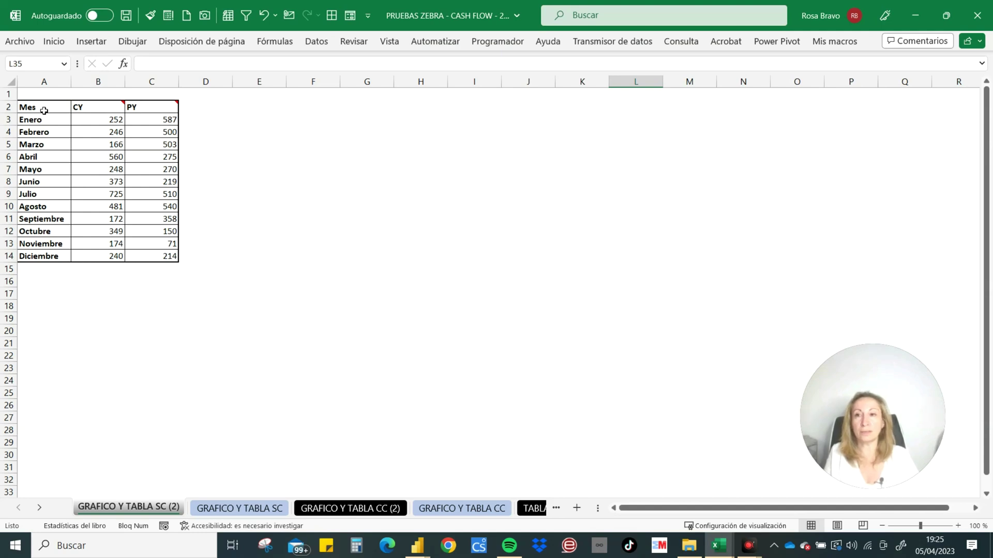
- Select the Mes, CY and PY columns, ending with the whole table A2:C14
left_click(43, 109)
left_click_drag(33, 258, 43, 120)
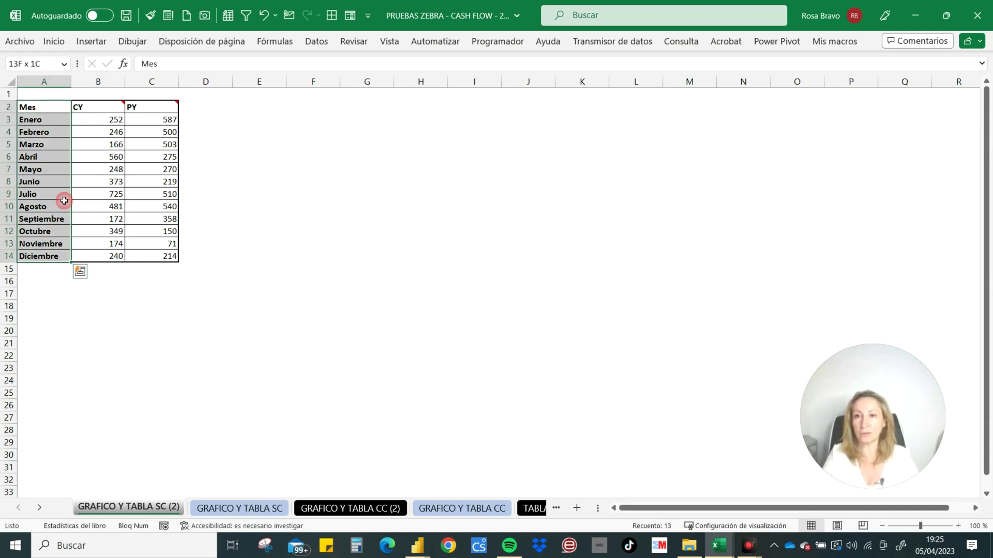
left_click(98, 107)
left_click(107, 258, "shift")
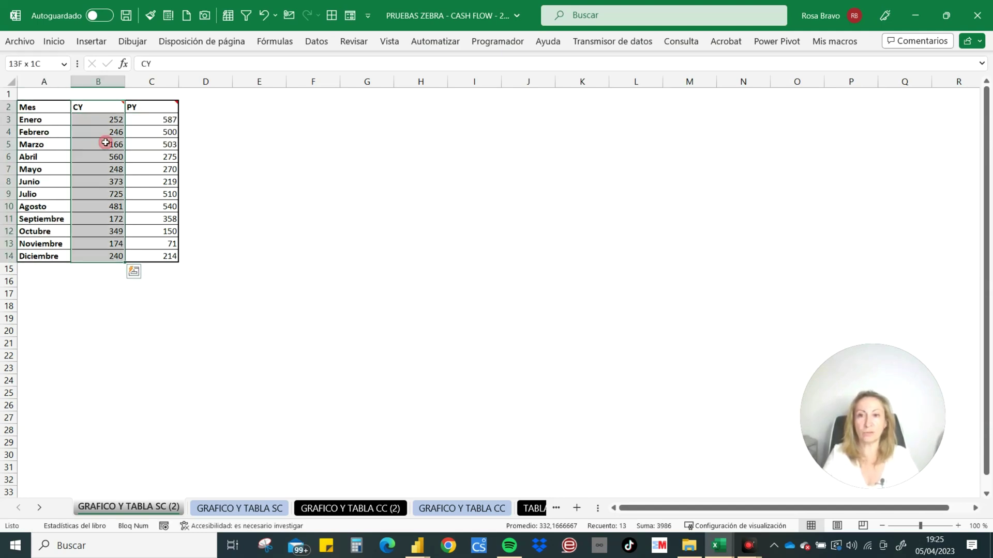
mouse_move(83, 107)
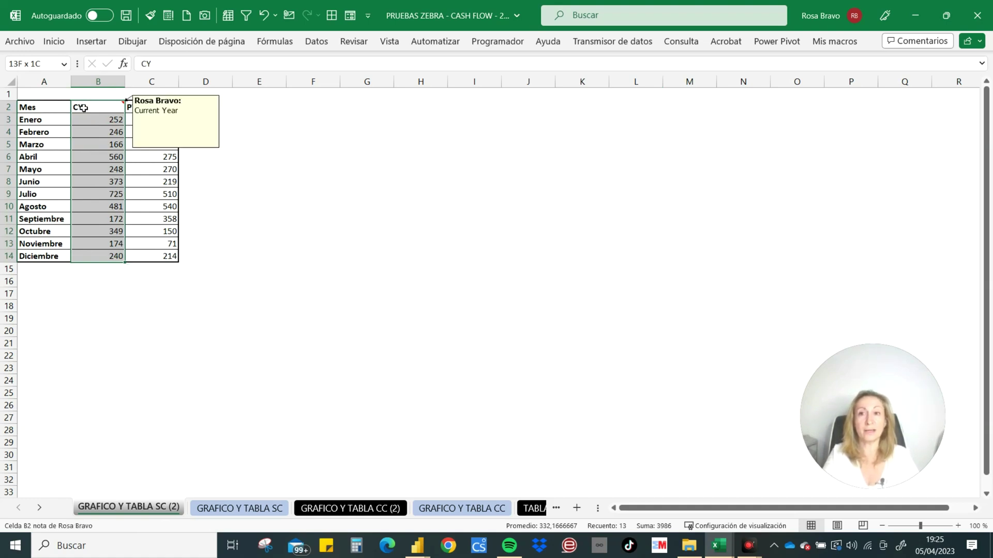
left_click(148, 109)
mouse_move(151, 107)
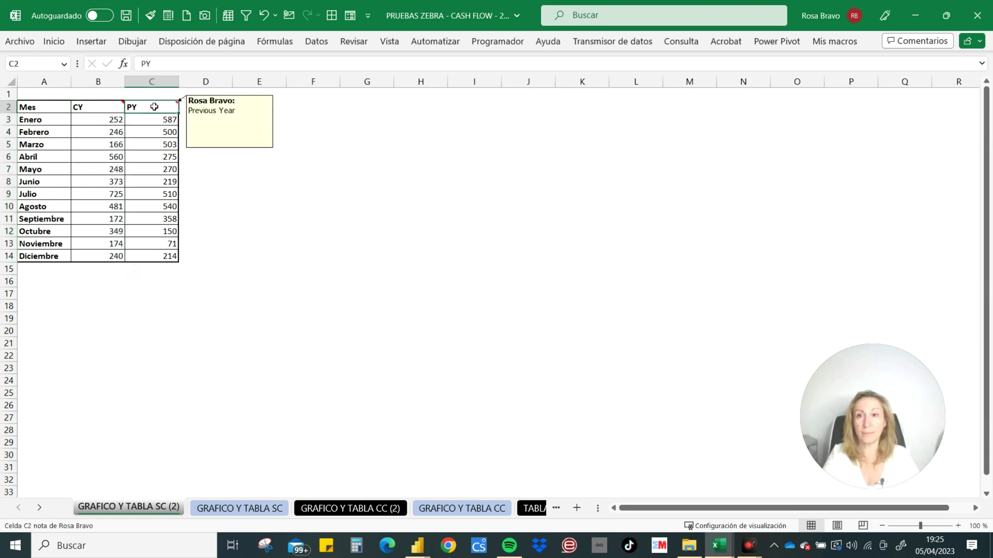
left_click(154, 258, "shift")
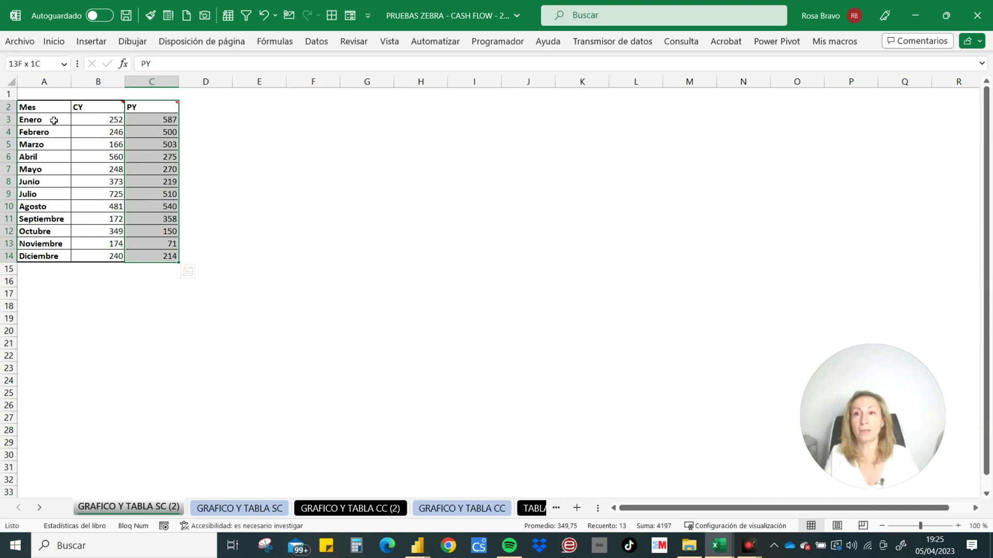
left_click(46, 104)
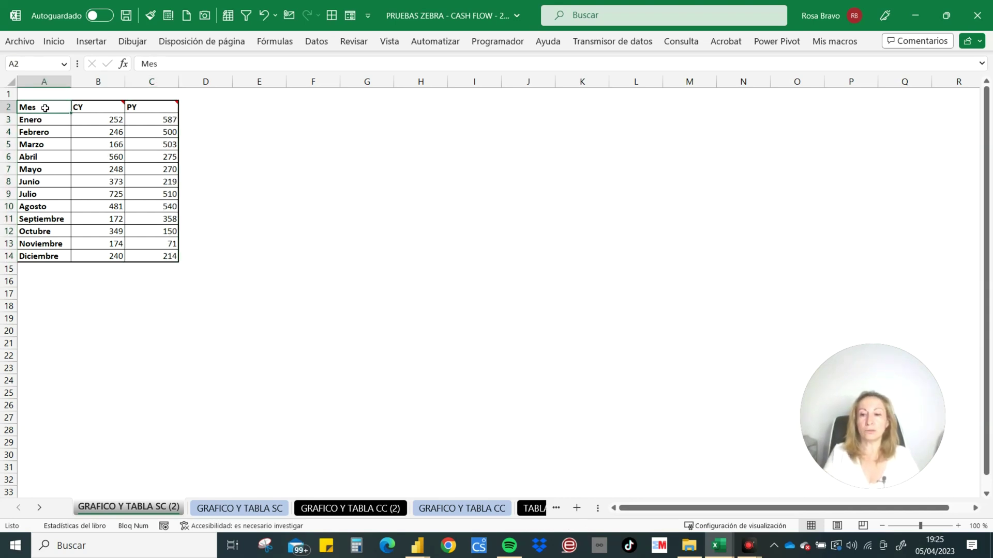
left_click(165, 255, "shift")
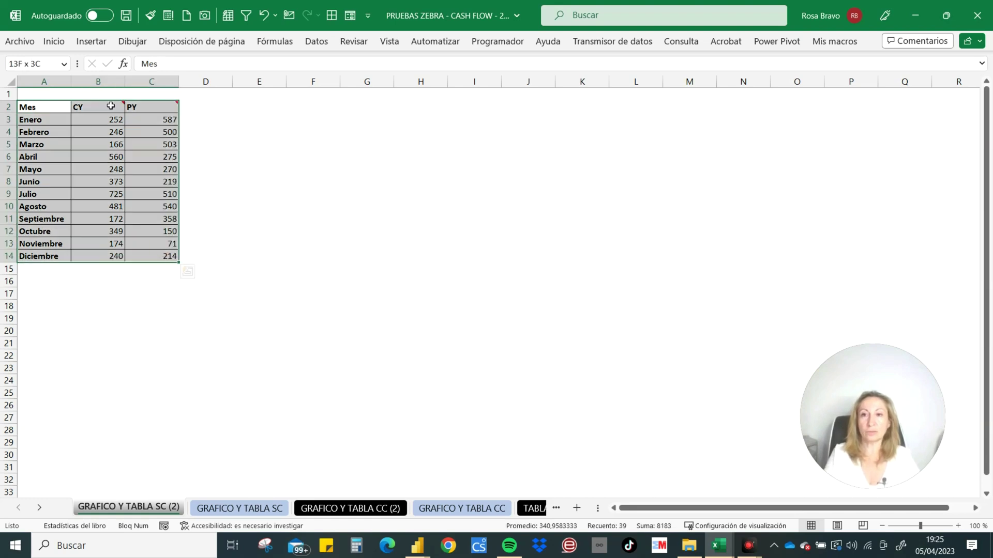
left_click(91, 41)
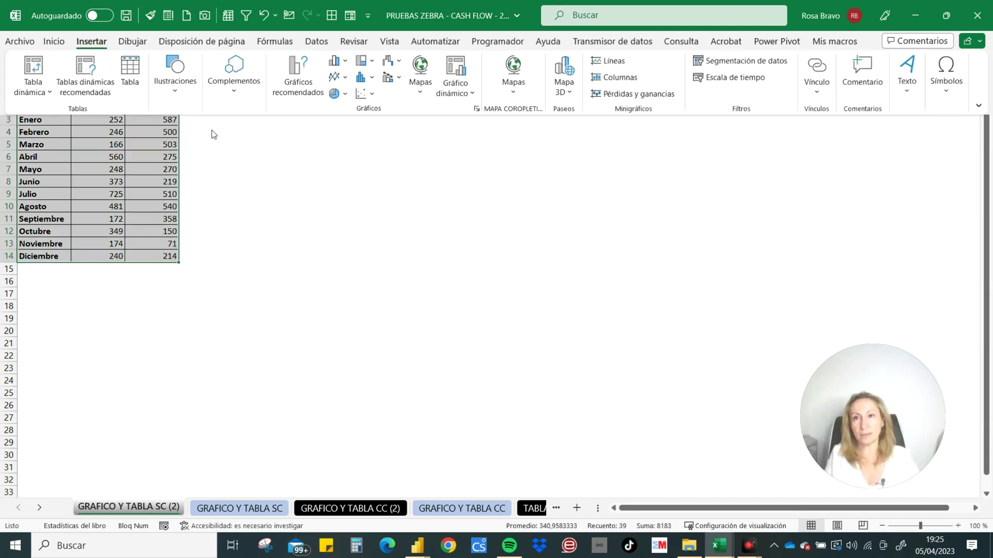
- Insert Zebra BI Tables for Office from Mis complementos and continue with a free license
left_click(234, 95)
left_click(289, 151)
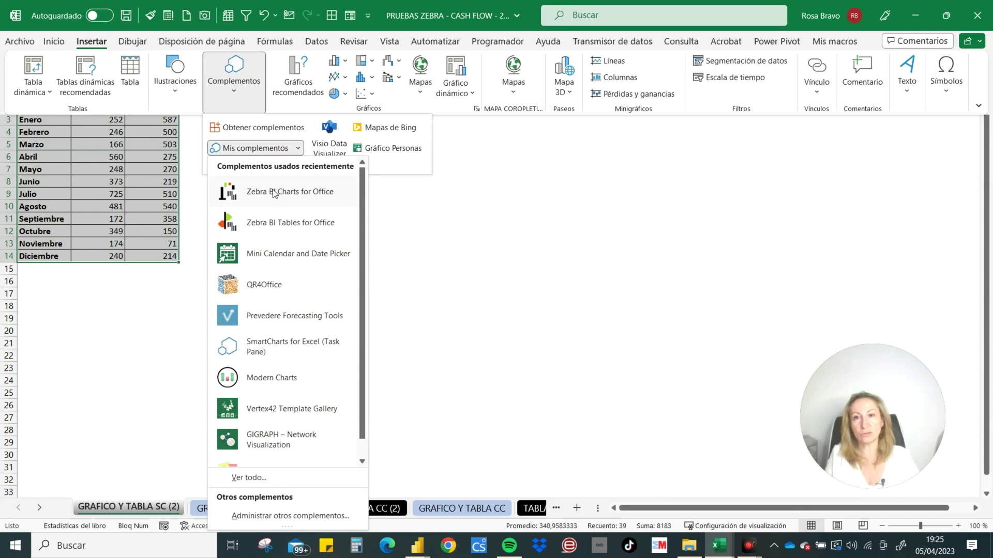
left_click(287, 223)
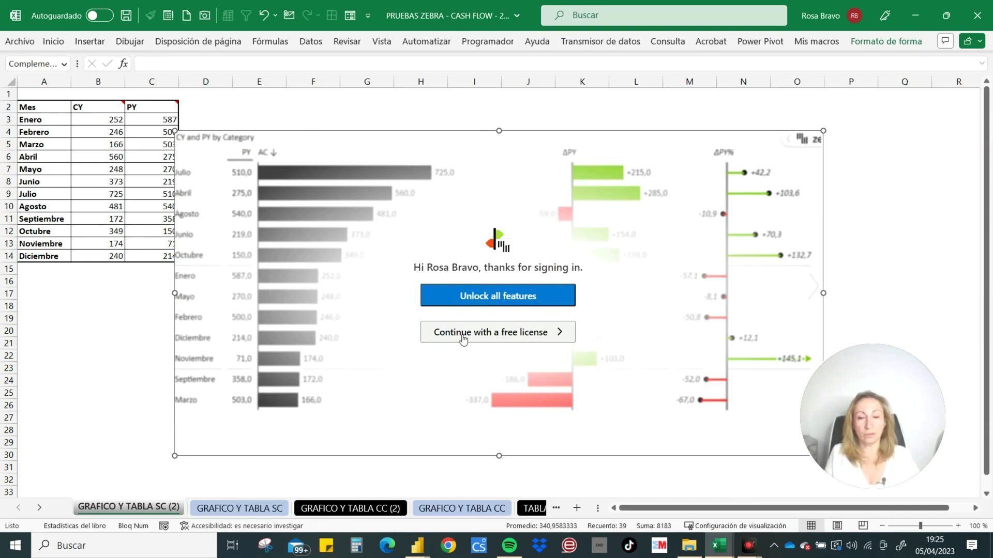
left_click(492, 336)
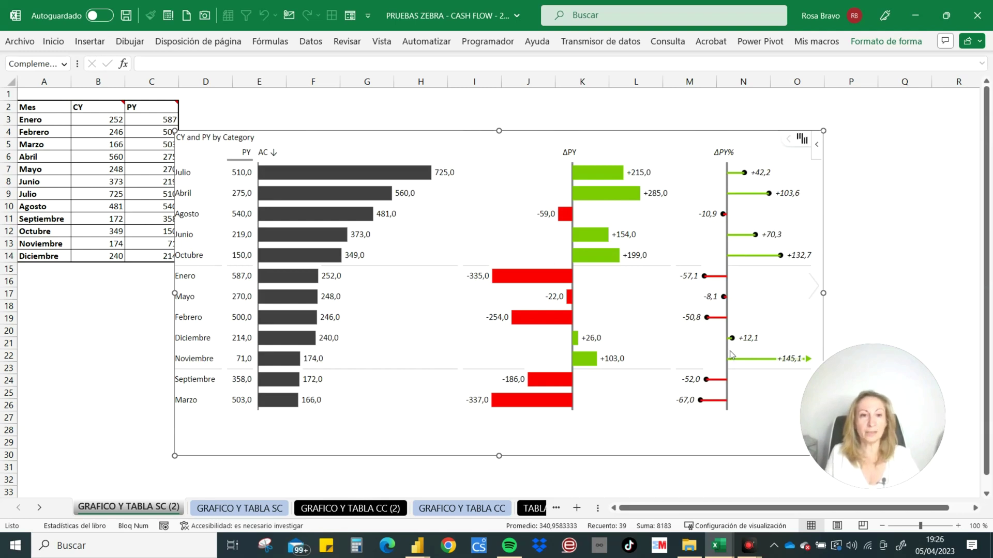
- Move the Zebra BI table next to the data and restore Enero–Diciembre calendar order
left_click_drag(451, 131, 469, 106)
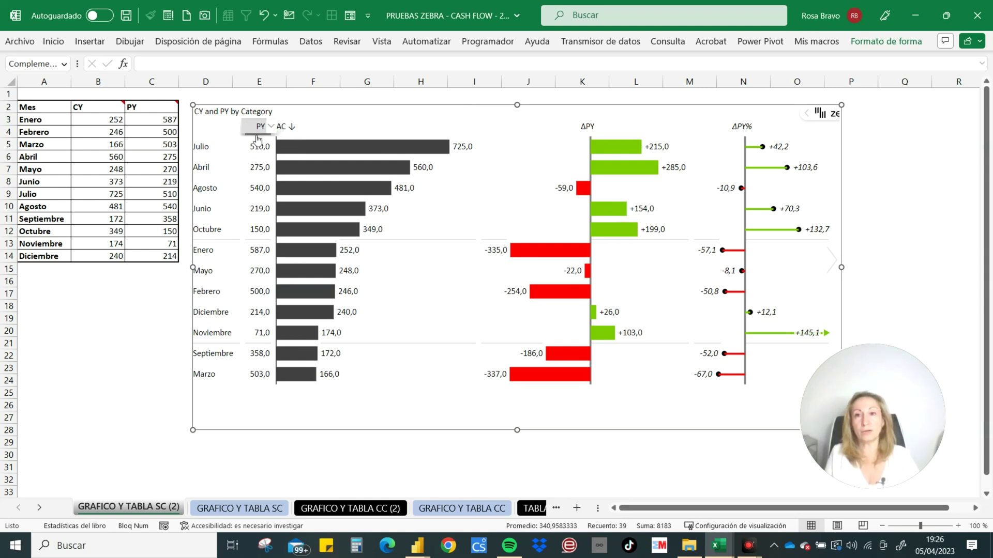
left_click(281, 127)
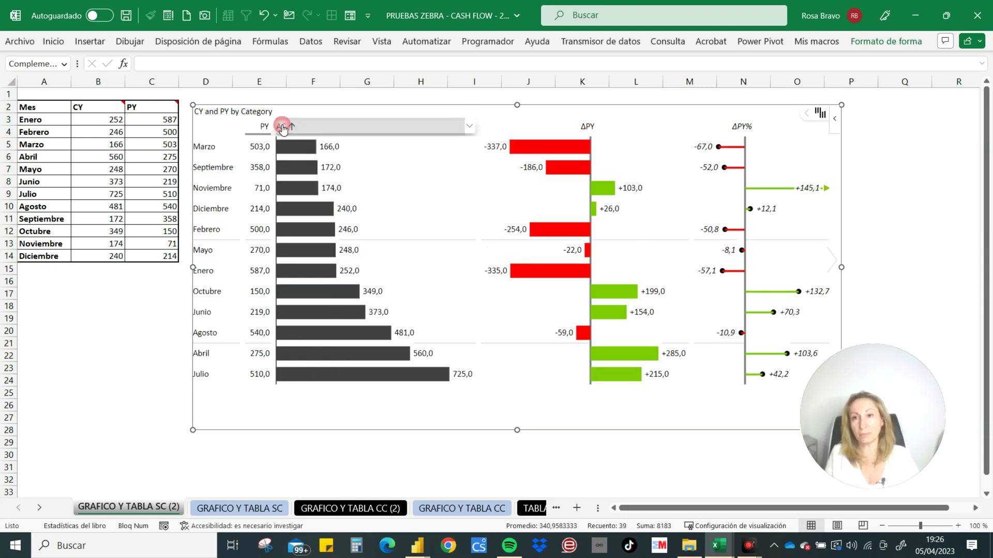
left_click(281, 128)
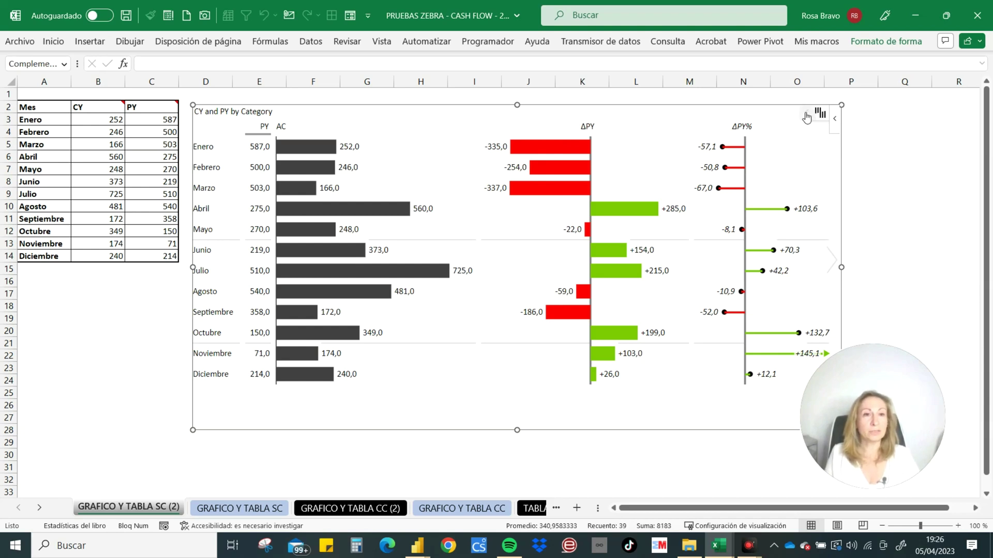
mouse_move(821, 113)
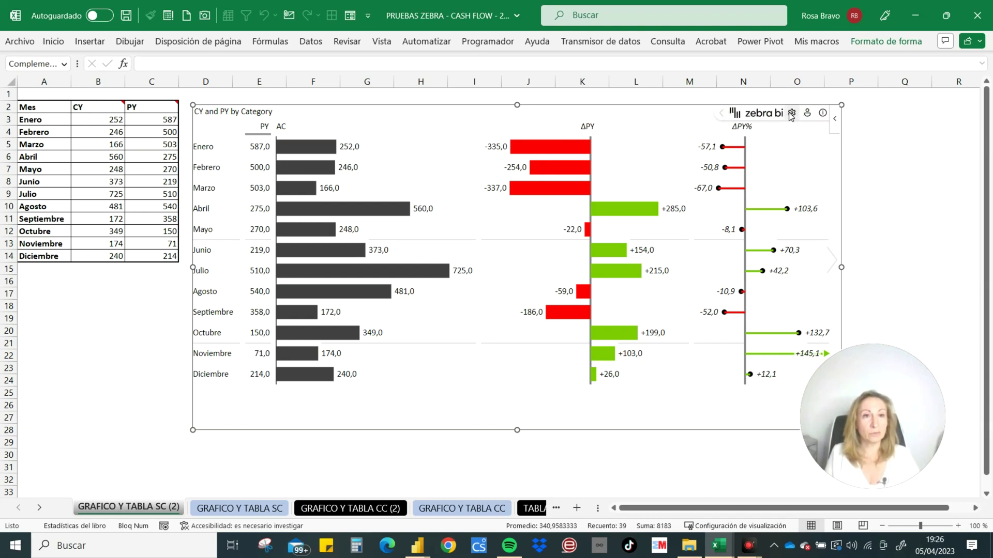
left_click(791, 113)
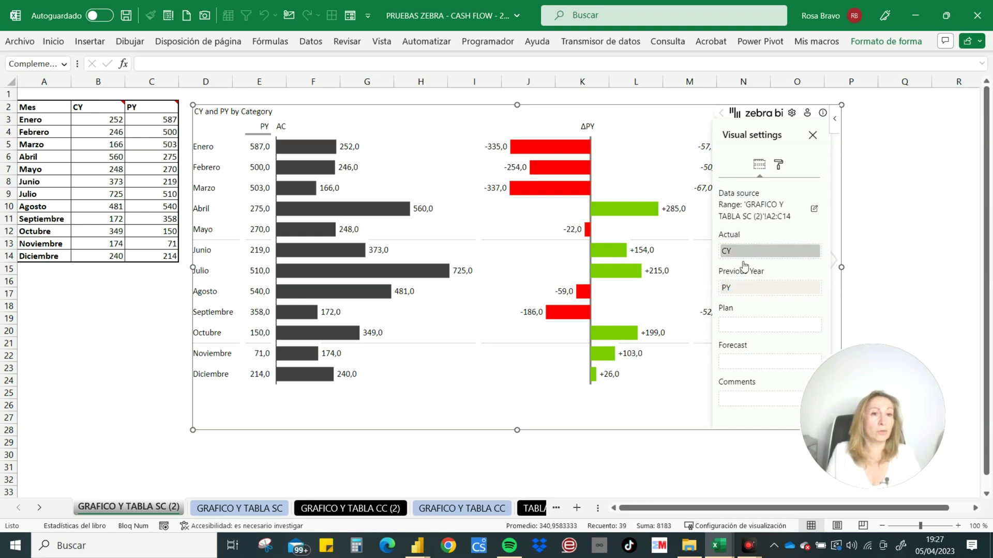
- Map PY to Plan and lower the chart's gridline density from 5 to 3
mouse_move(747, 287)
left_mouse_down()
mouse_move(751, 304)
mouse_move(750, 288)
left_mouse_up()
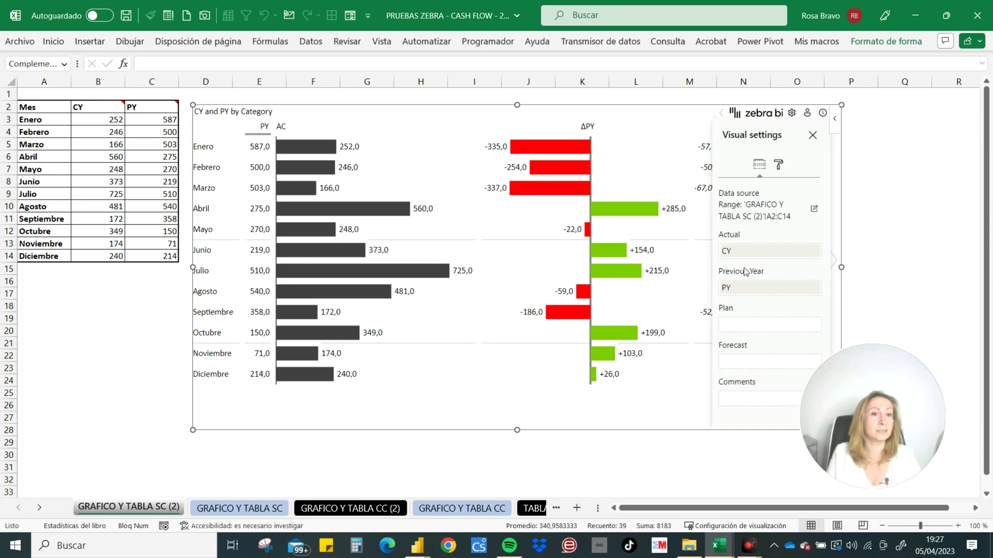
left_click(775, 165)
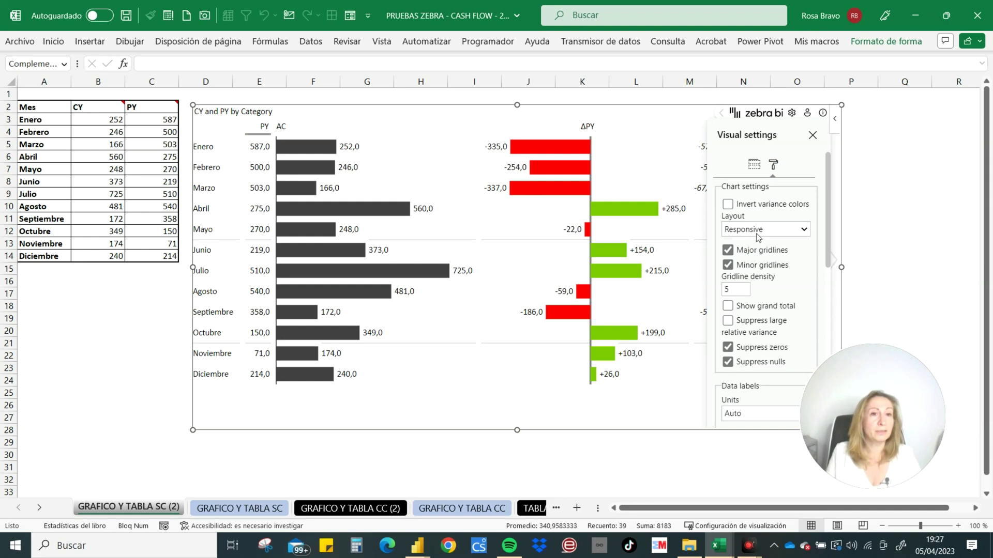
scroll(758, 237, "down", 1)
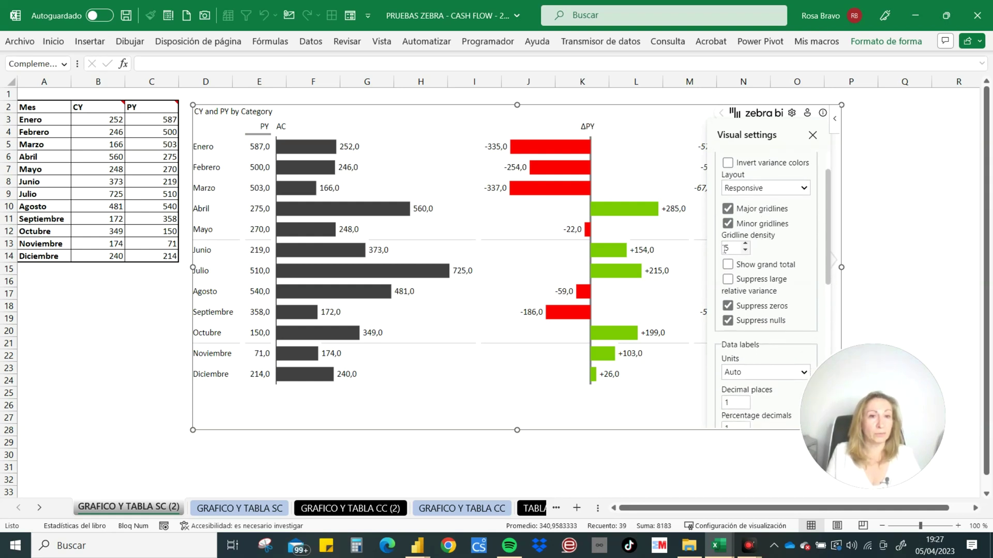
left_click(745, 250)
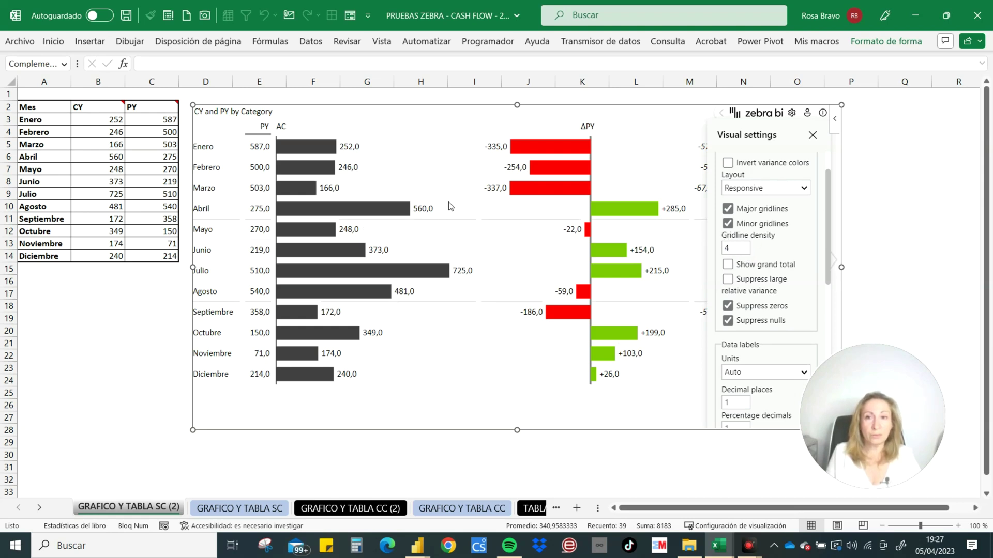
left_click(745, 251)
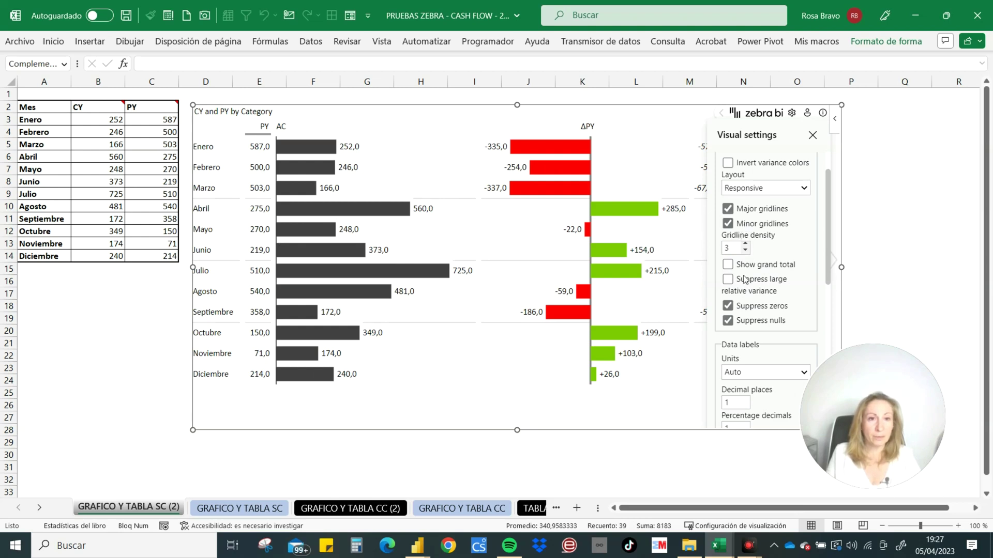
- Scroll through the rest of the format settings to review the design options
scroll(743, 279, "down", 1)
scroll(744, 279, "down", 1)
scroll(741, 280, "up", 3)
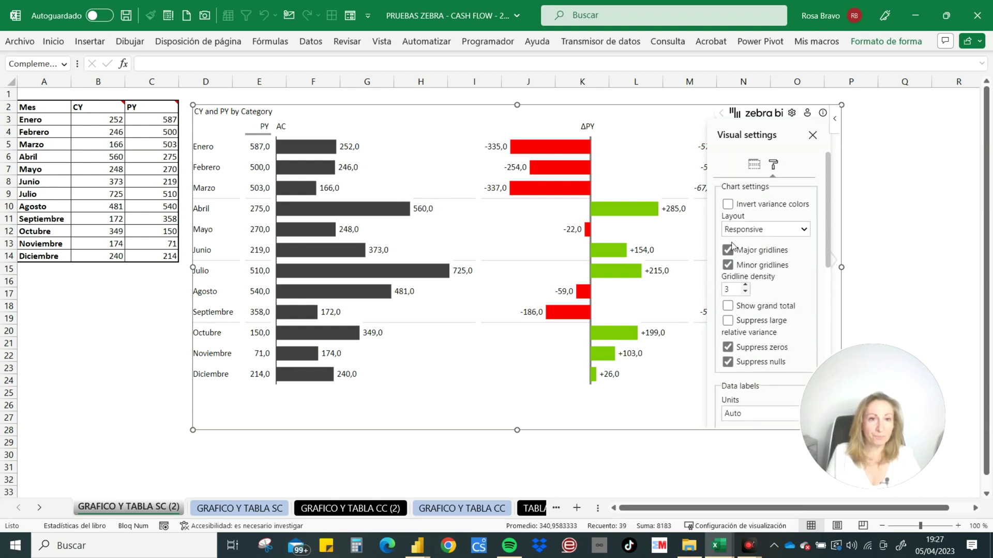
scroll(738, 272, "down", 1)
scroll(738, 272, "down", 2)
scroll(737, 272, "down", 2)
scroll(738, 272, "down", 2)
scroll(738, 272, "down", 1)
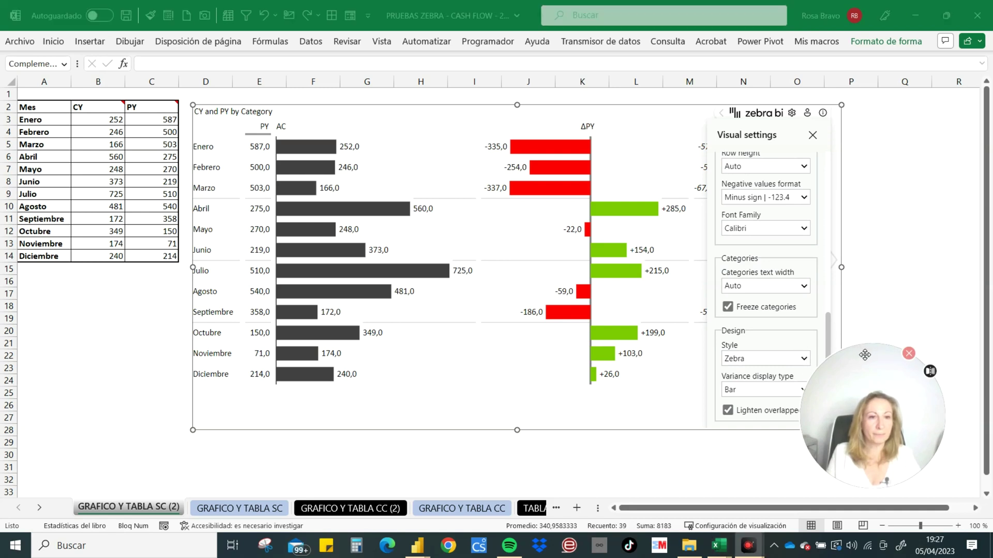
- Preview the Zebra Light, Dr. Hichert, Power BI, Colorblind-friendly and Custom chart styles
left_click_drag(862, 352, 904, 352)
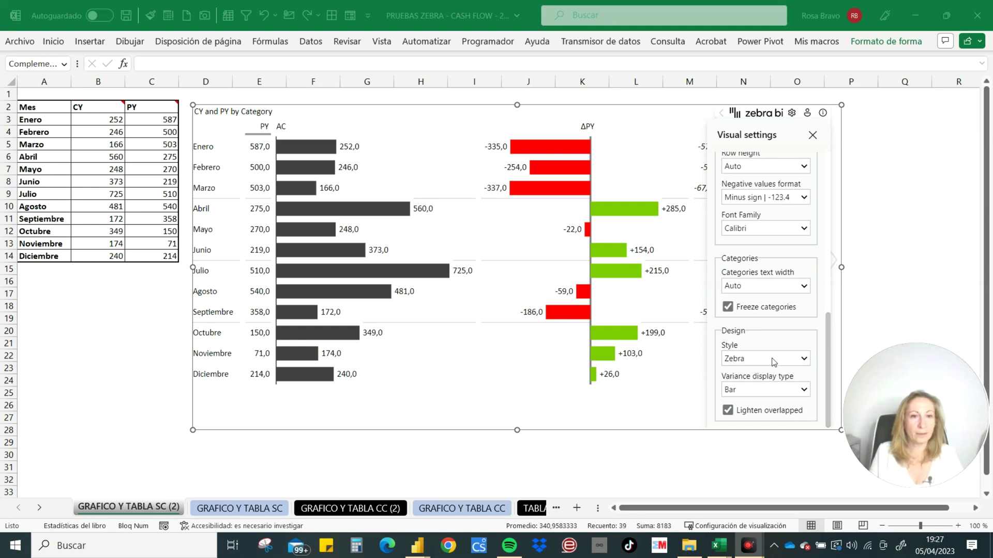
left_click(804, 359)
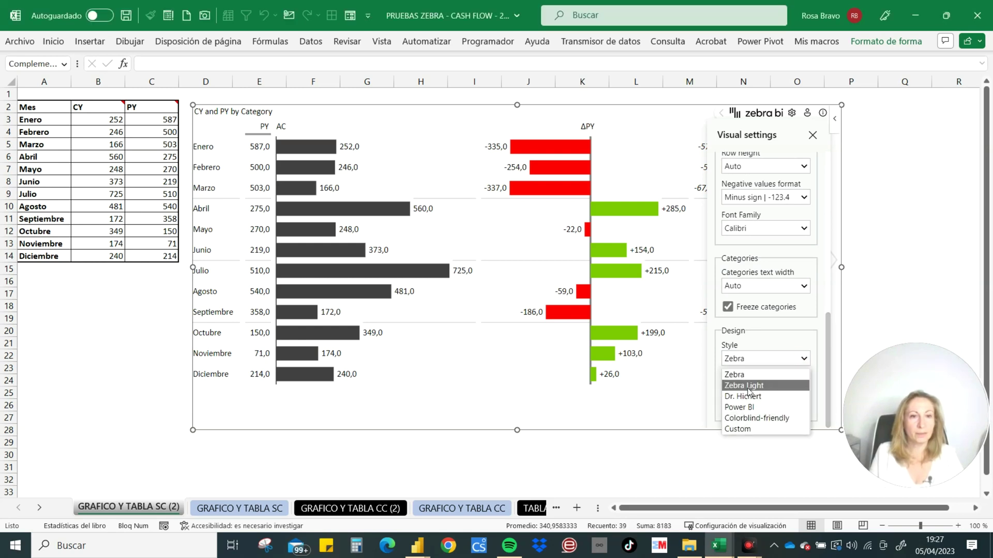
left_click(745, 387)
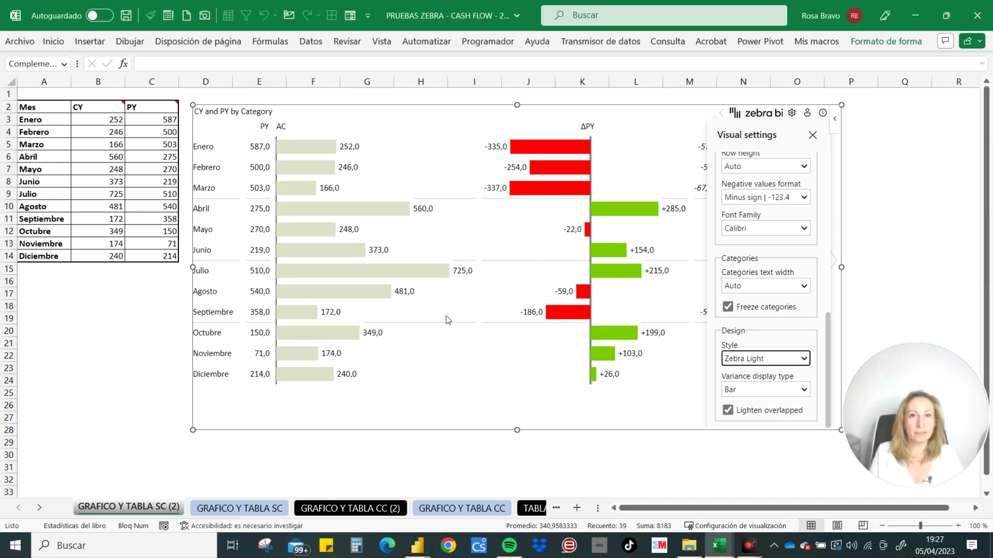
left_click(804, 359)
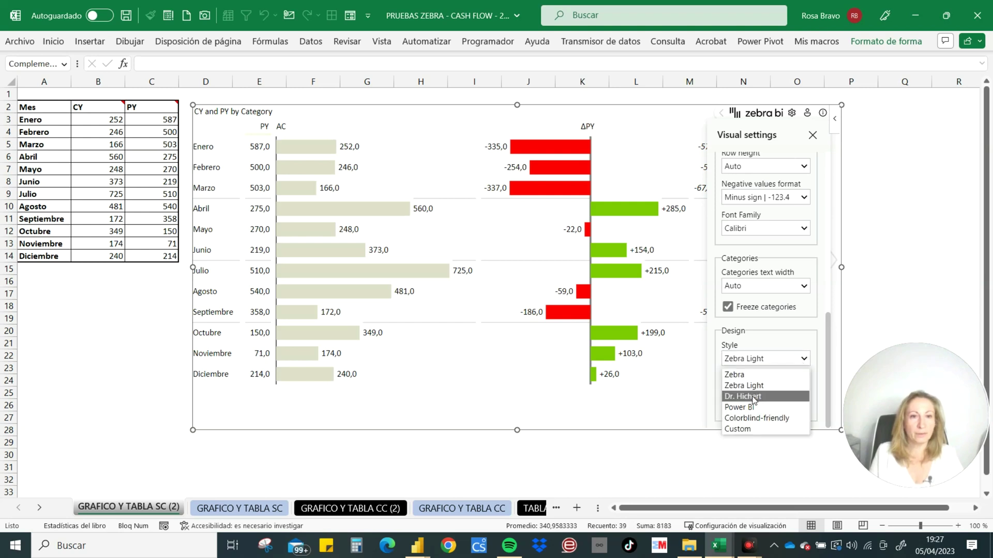
left_click(747, 399)
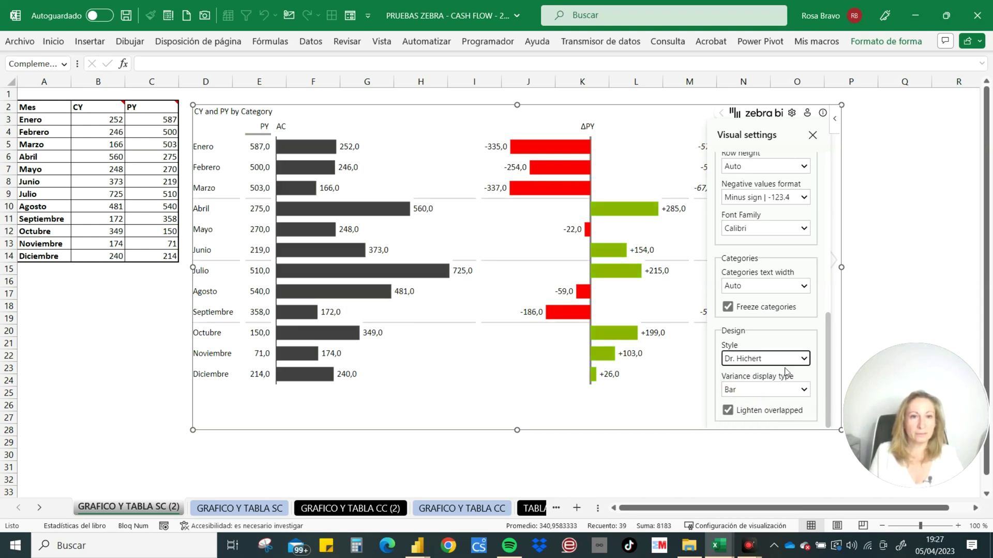
left_click(802, 365)
left_click(771, 406)
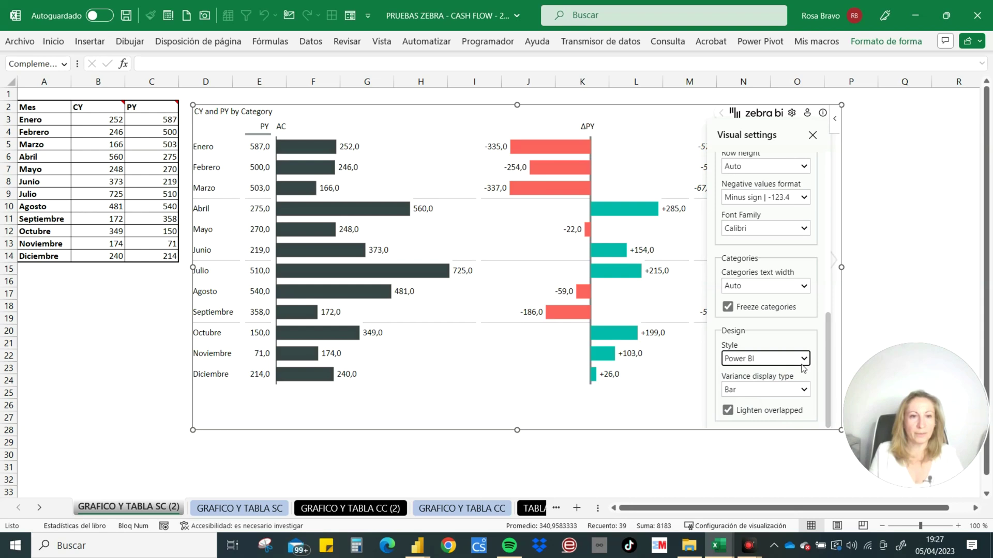
left_click(804, 359)
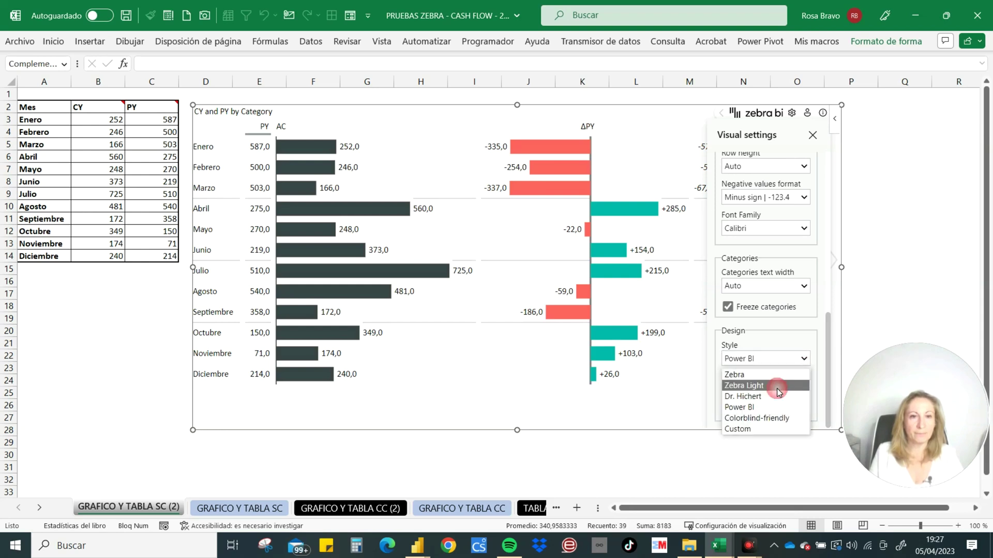
left_click(760, 418)
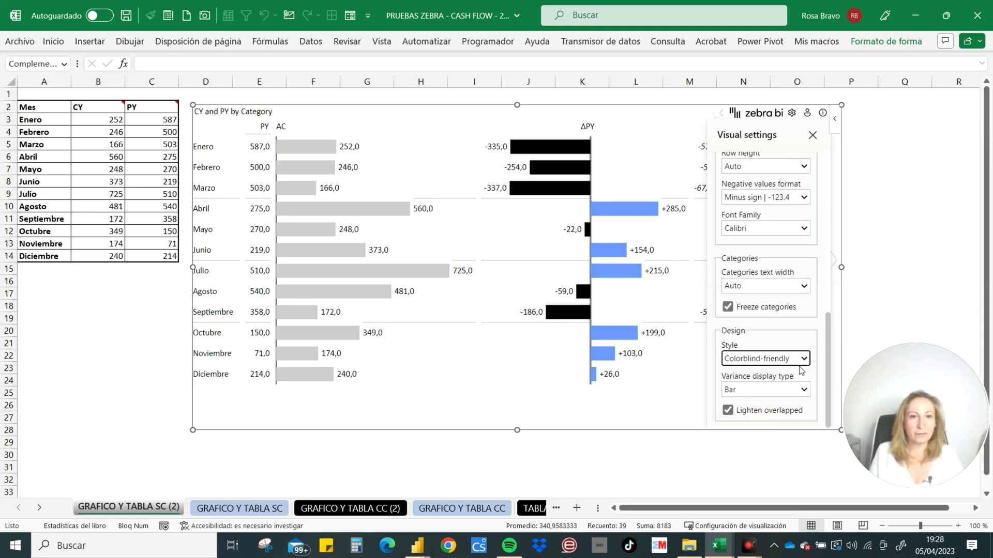
left_click(804, 359)
left_click(746, 430)
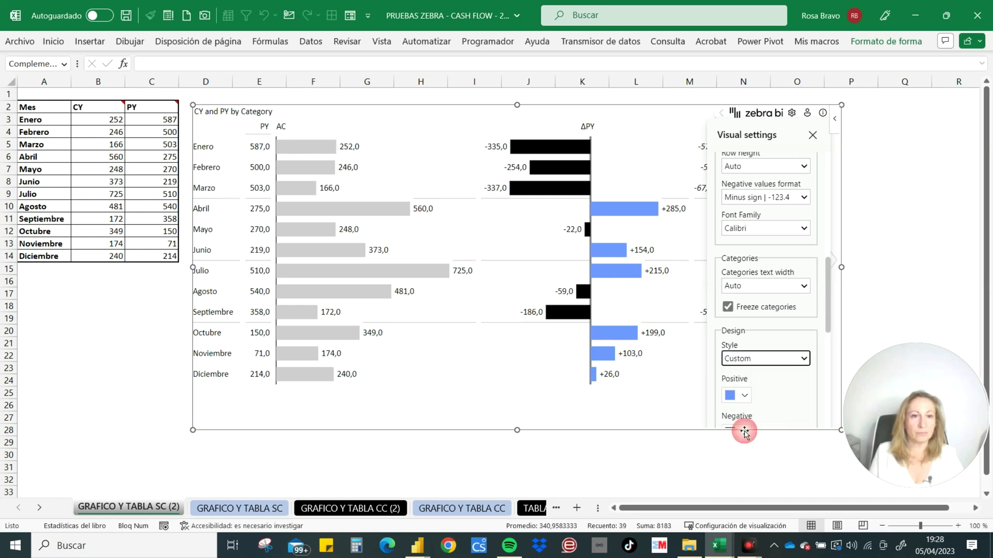
- Set the chart style back to Zebra
scroll(750, 379, "down", 2)
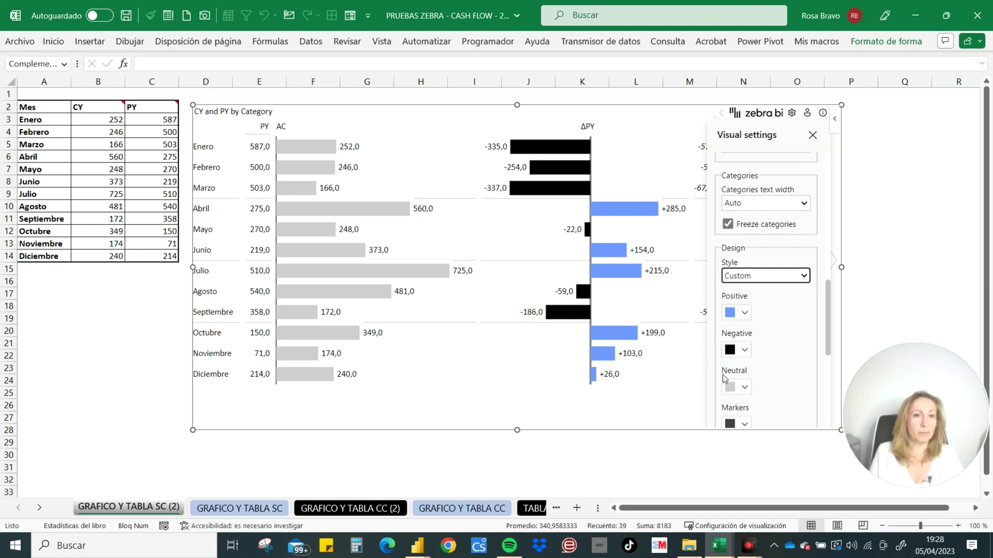
scroll(743, 382, "down", 2)
scroll(729, 341, "down", 2)
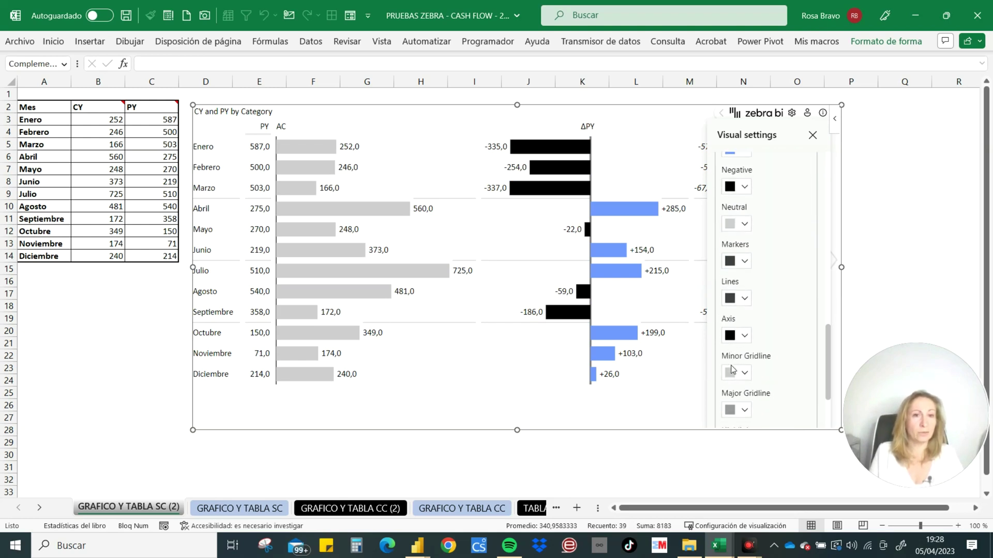
scroll(729, 361, "down", 2)
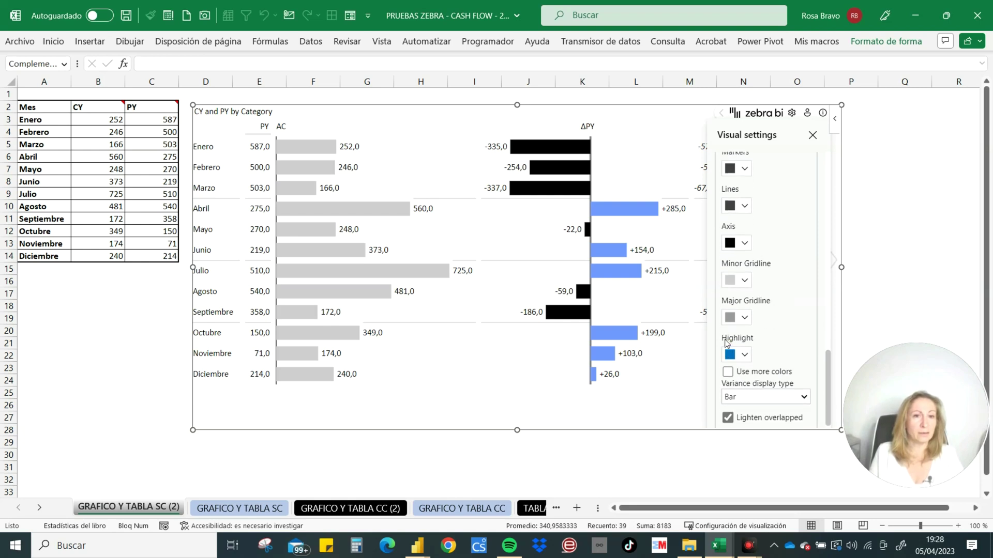
scroll(727, 357, "up", 1)
scroll(727, 344, "up", 3)
scroll(727, 343, "up", 3)
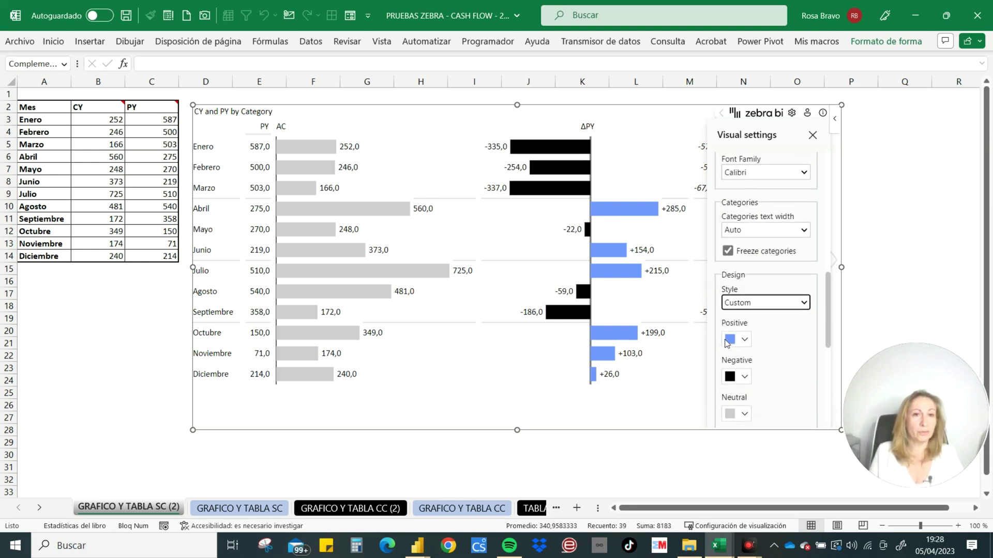
left_click(805, 304)
left_click(739, 317)
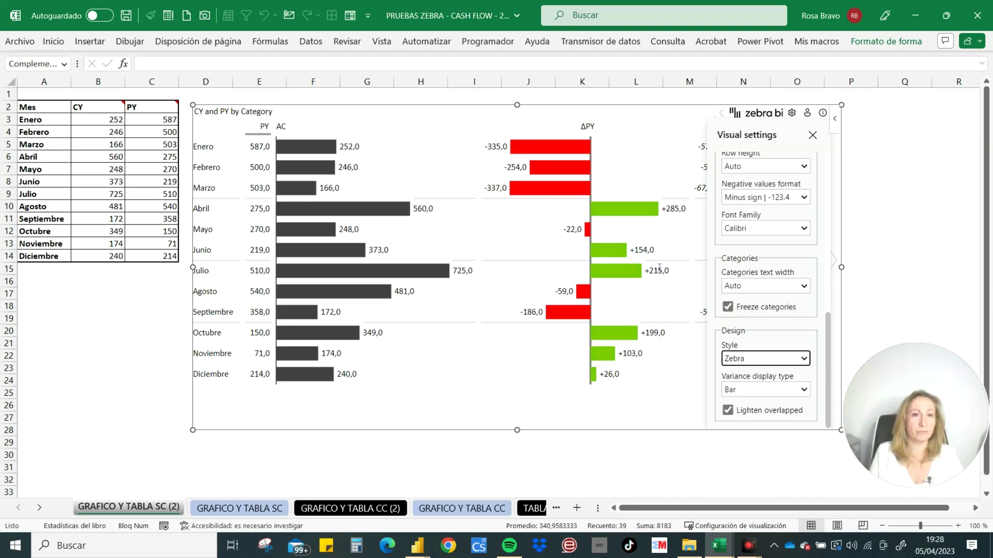
- Turn on Show grand total in Chart settings and close the settings pane
scroll(735, 279, "up", 2)
scroll(735, 279, "up", 3)
scroll(732, 279, "up", 3)
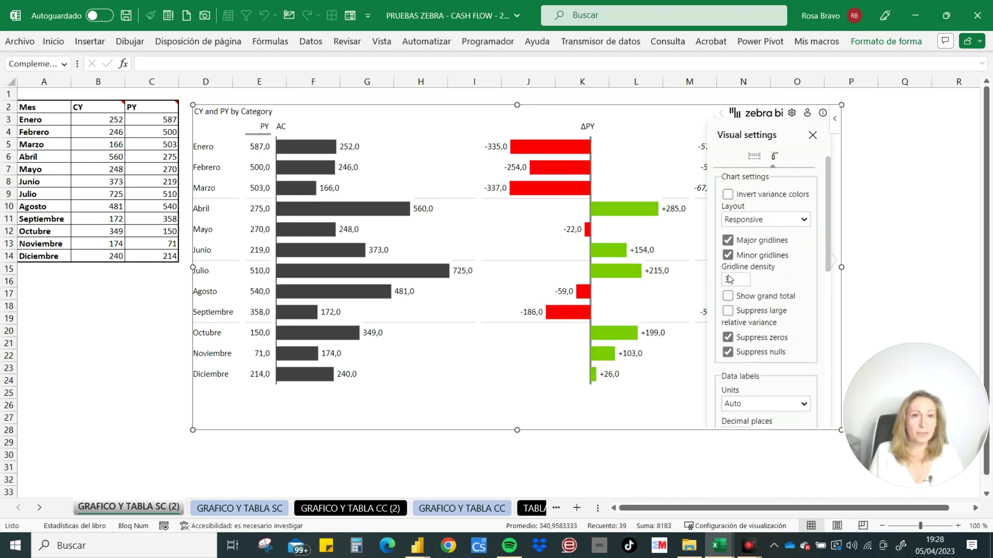
scroll(730, 279, "up", 1)
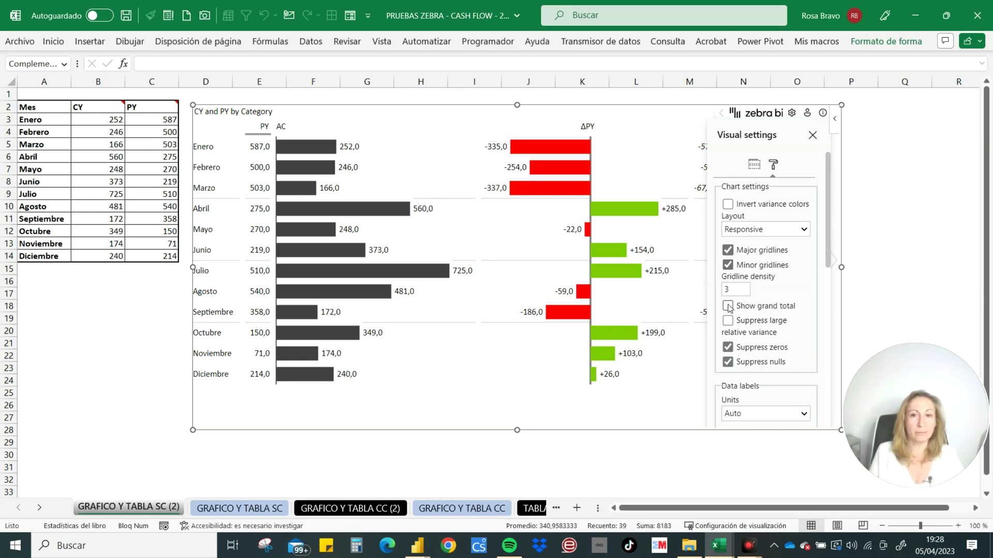
left_click(728, 306)
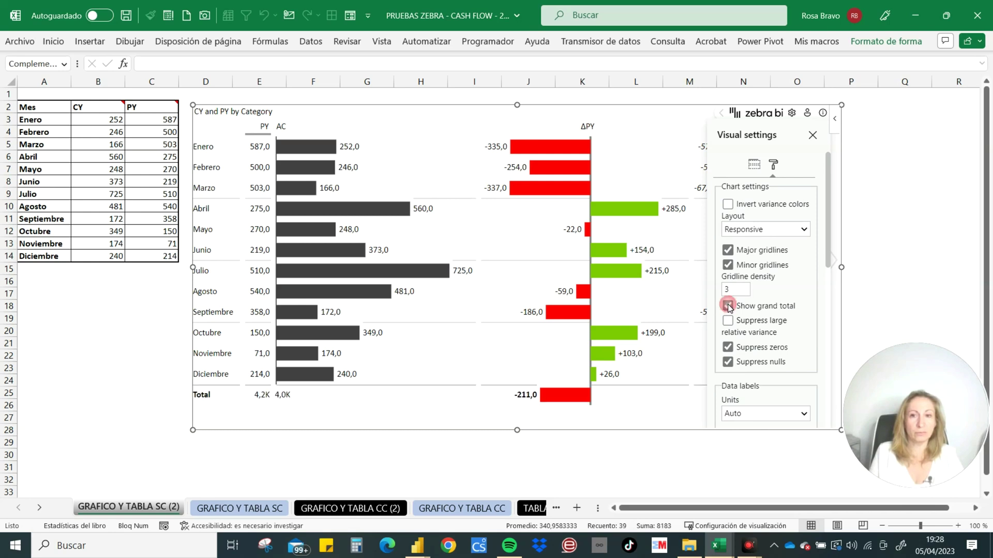
left_click(813, 136)
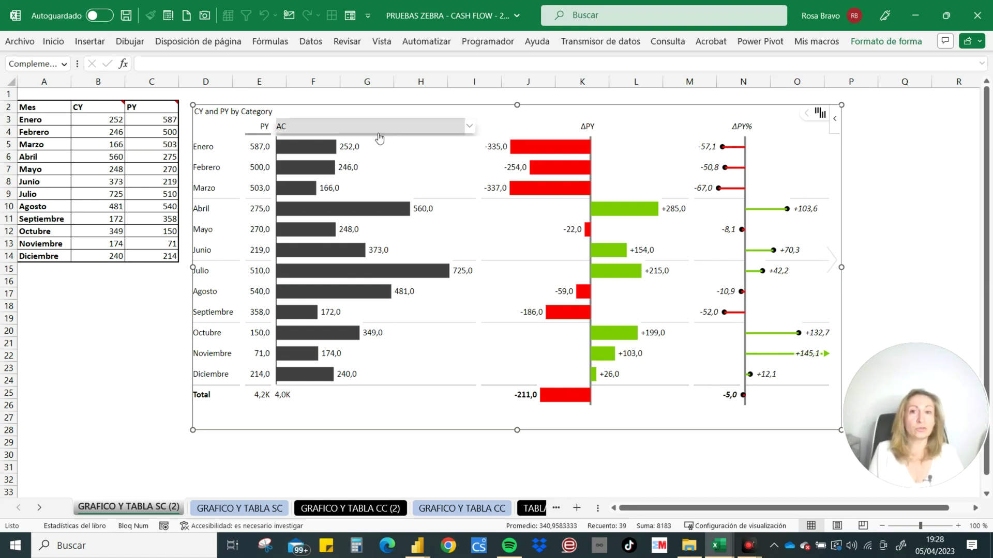
- Cycle the visual through its upgrade and table views back to the chart with variance bars
left_click(832, 261)
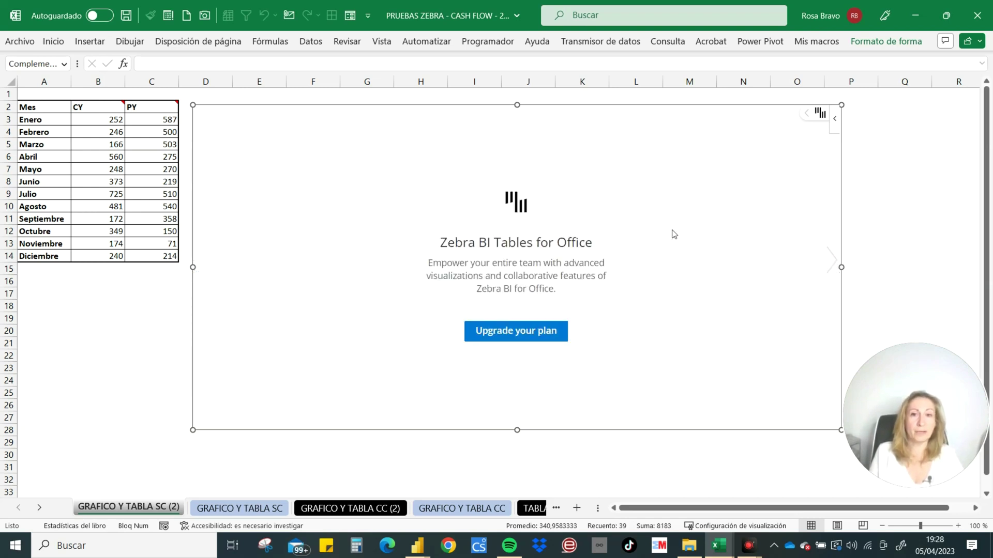
left_click(831, 261)
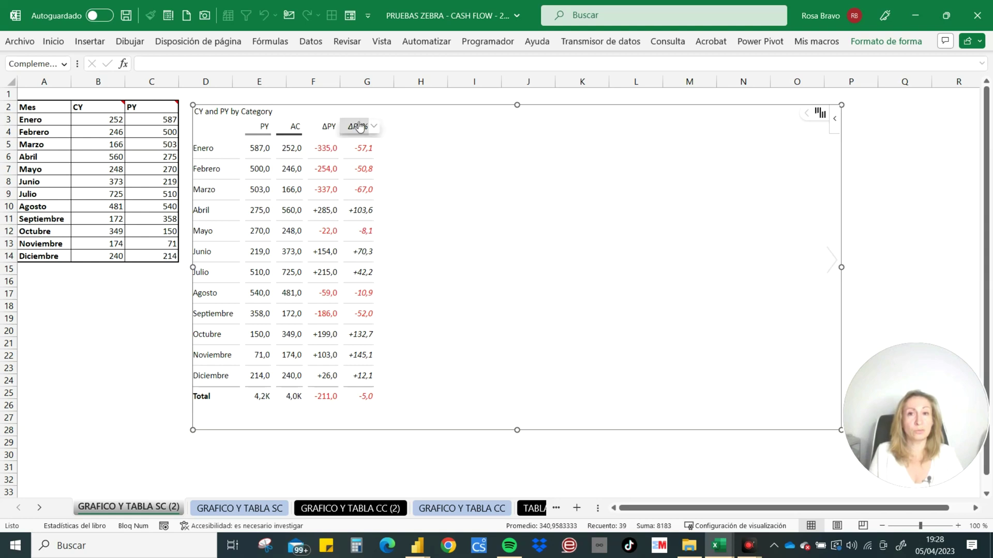
left_click(832, 262)
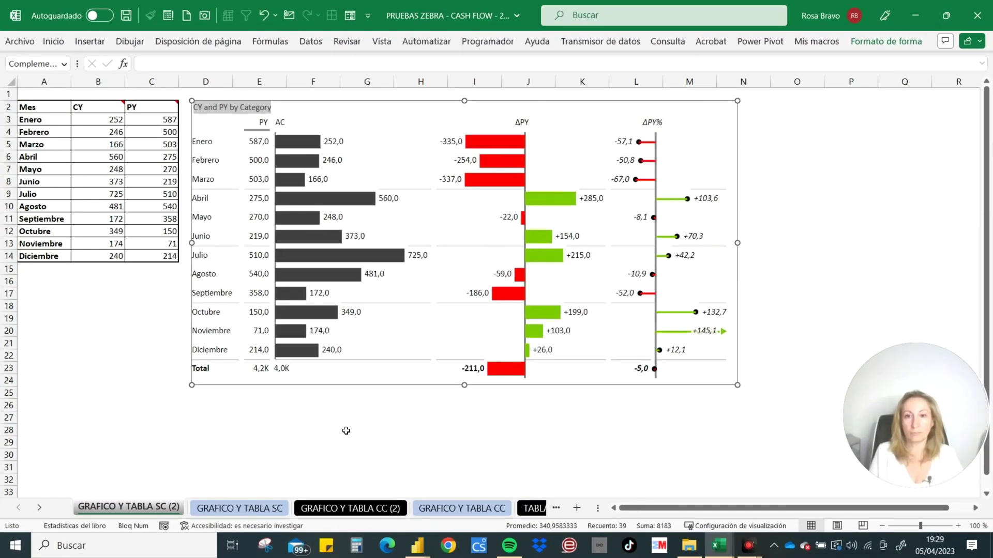
- Reselect the monthly data range A2:C14
left_click(346, 431)
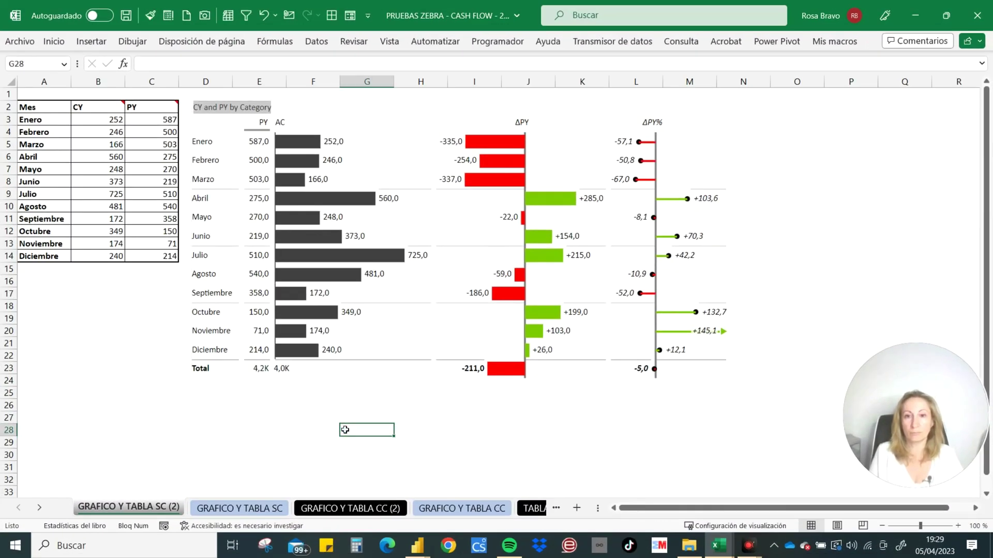
left_click(59, 109)
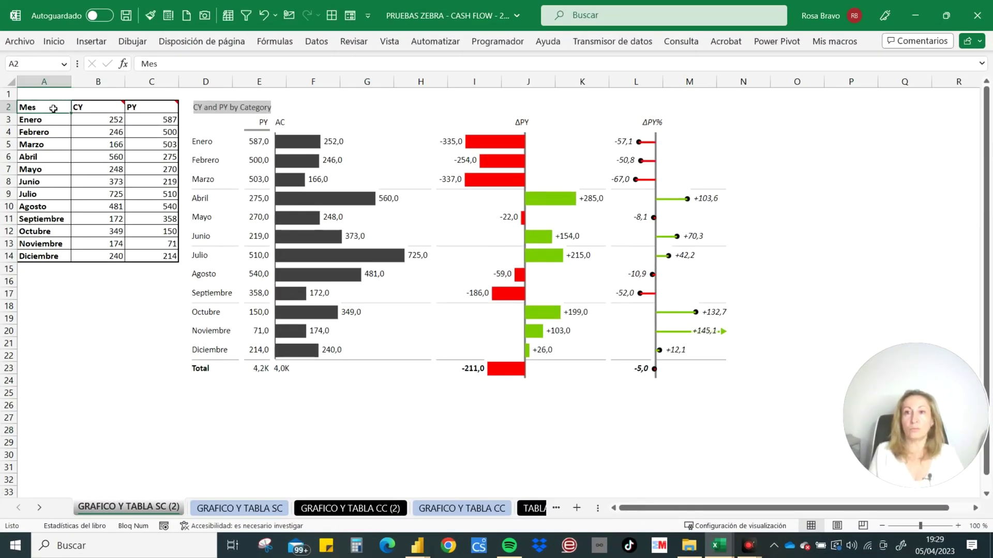
left_click(155, 257, "shift")
- Insert Zebra BI Charts from the installed add-ins and continue with a free license
left_click(91, 42)
left_click(232, 94)
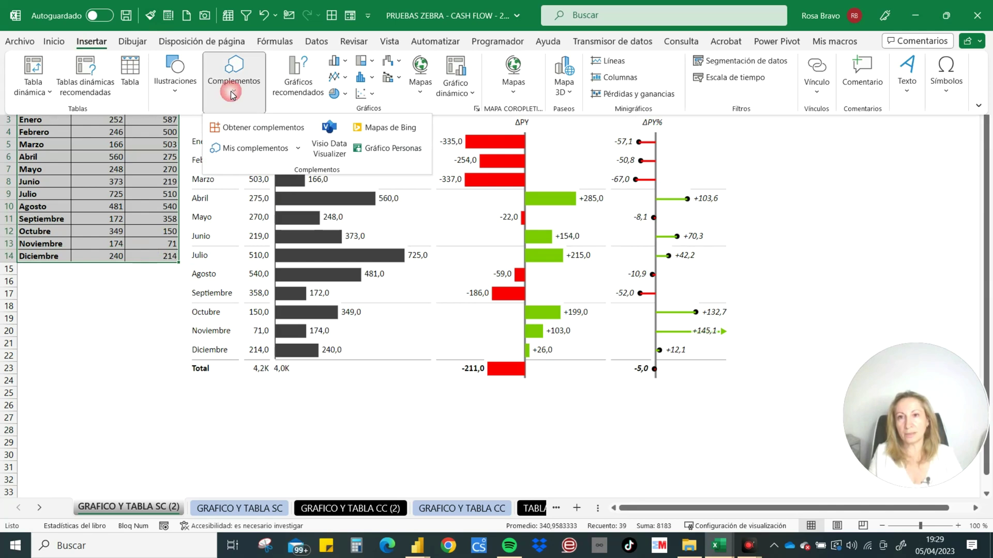
left_click(294, 150)
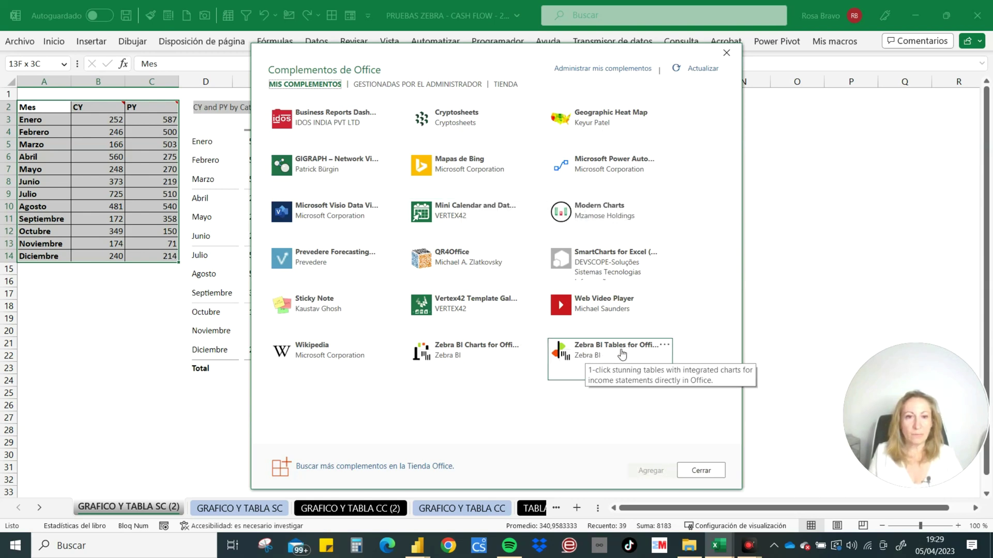
left_click(456, 351)
left_click(649, 471)
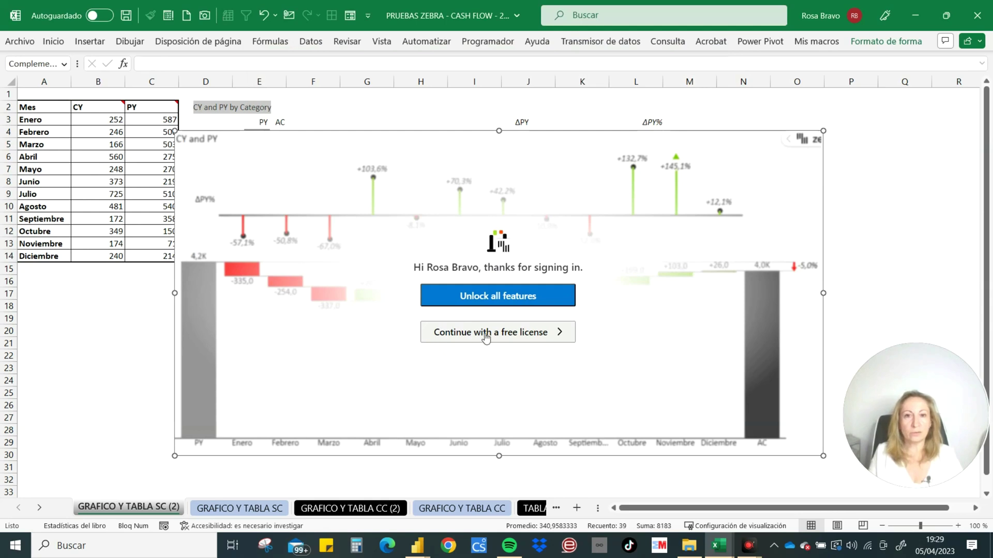
left_click(485, 333)
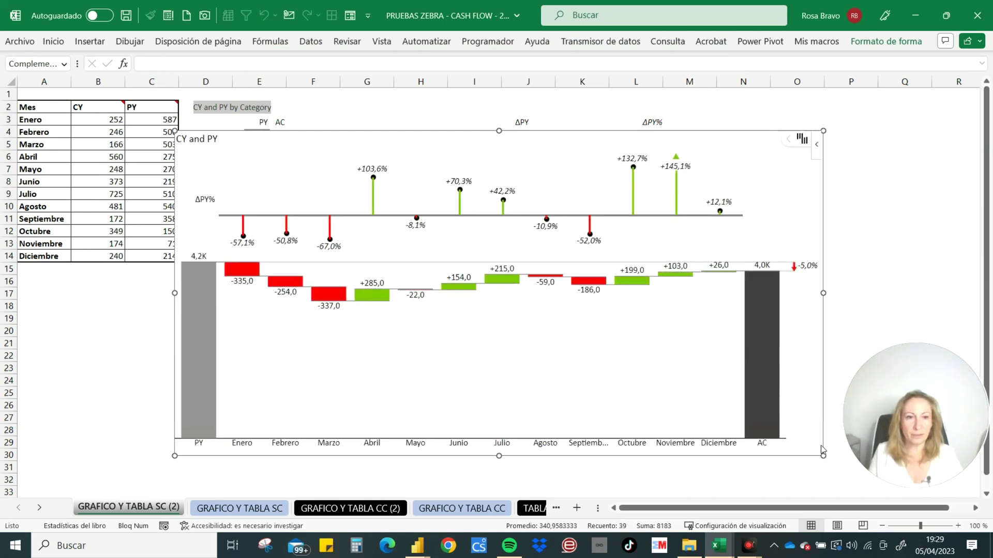
- Resize the CY and PY waterfall chart and move it below the variance table
left_click_drag(823, 457, 713, 344)
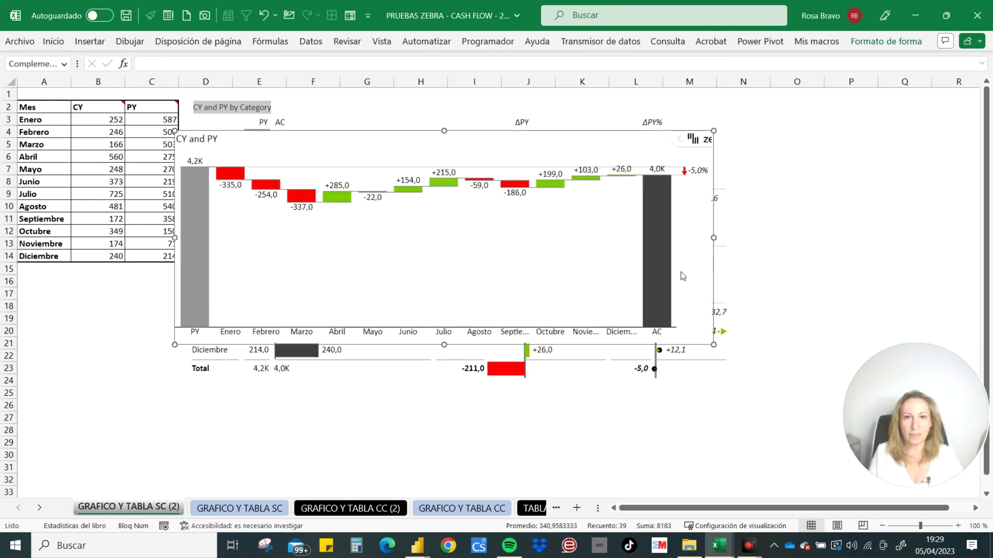
left_click_drag(714, 237, 735, 237)
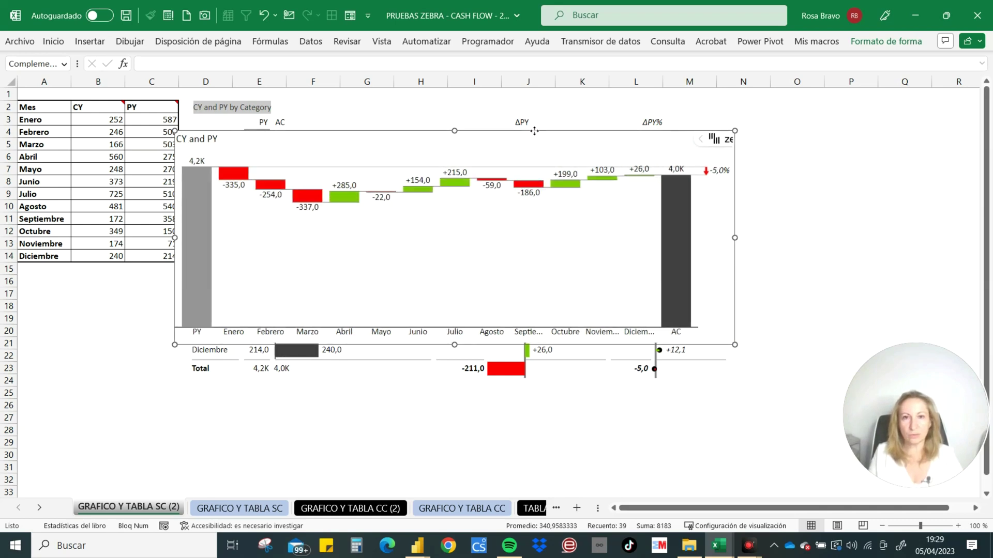
left_click_drag(536, 136, 543, 399)
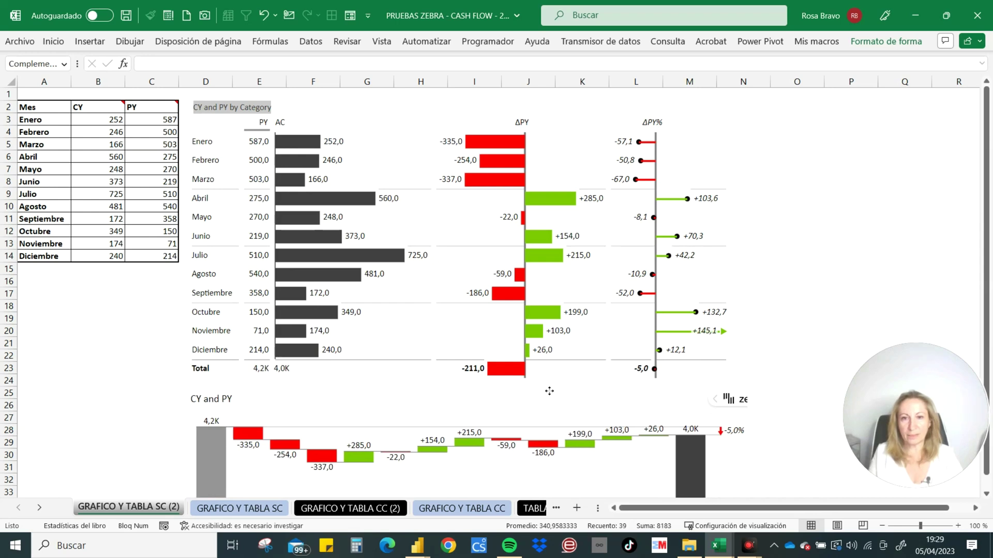
scroll(559, 272, "down", 3)
scroll(567, 262, "down", 1)
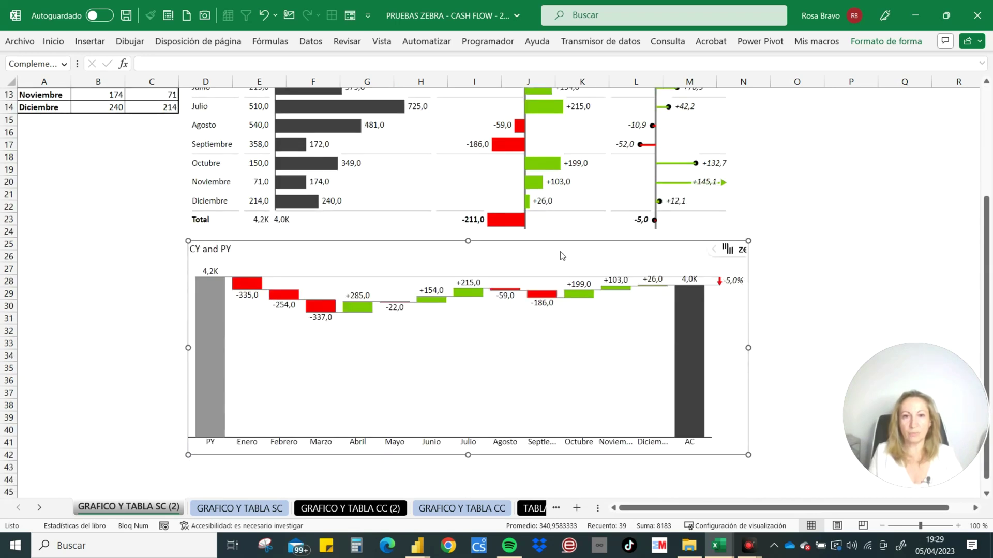
- Turn on Grand total in the chart's formatting settings so an AC 4,0K total appears
mouse_move(729, 250)
left_click(700, 251)
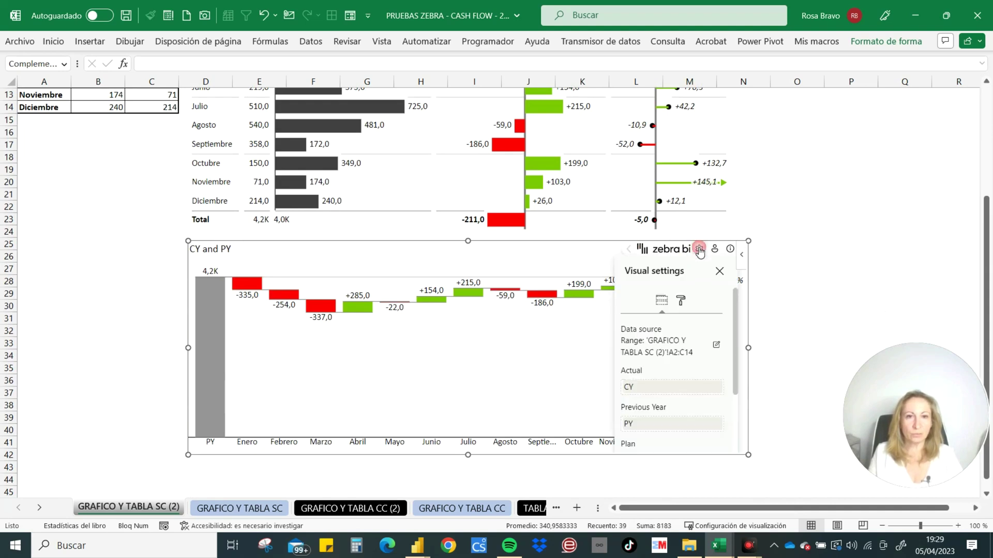
scroll(641, 350, "down", 2)
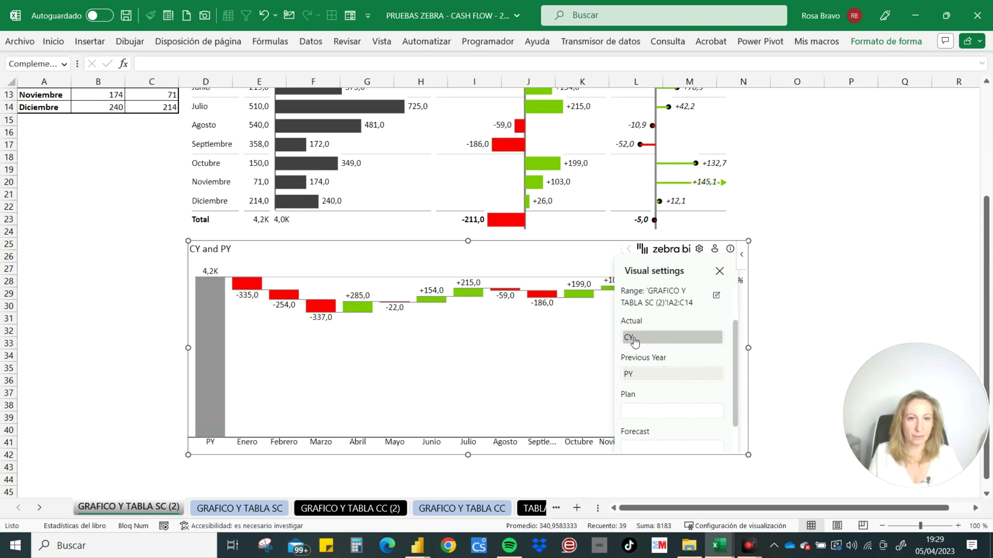
scroll(647, 385, "down", 1)
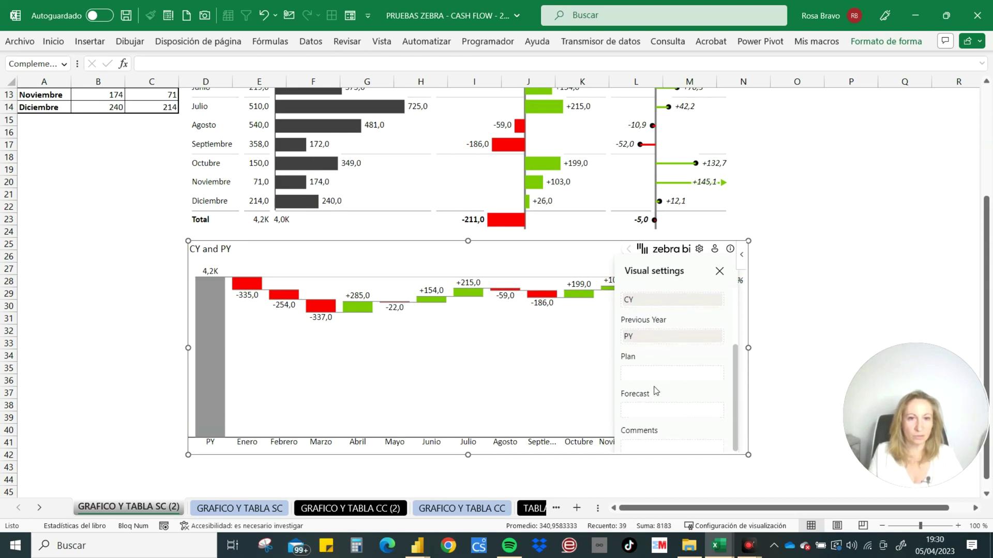
scroll(656, 390, "up", 2)
left_click(681, 301)
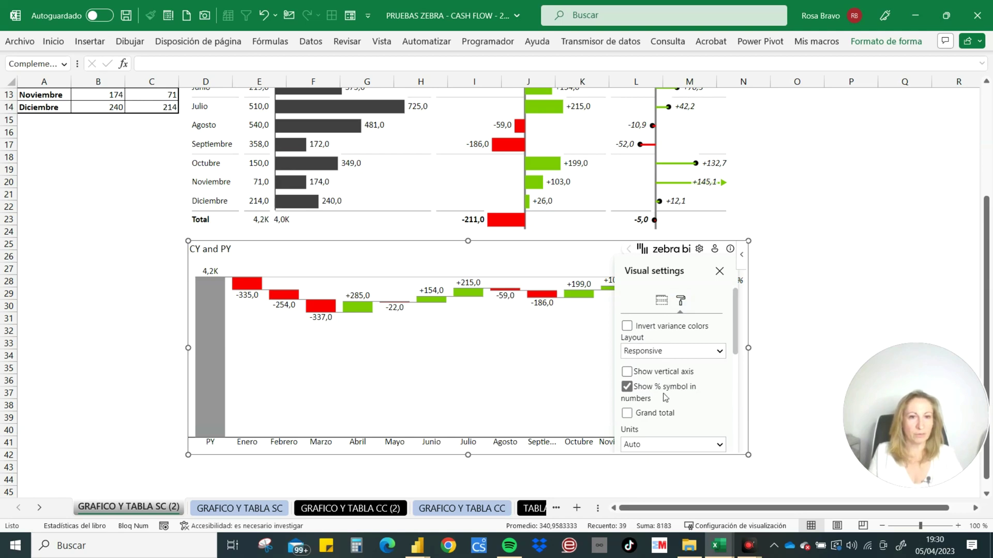
scroll(655, 400, "down", 2)
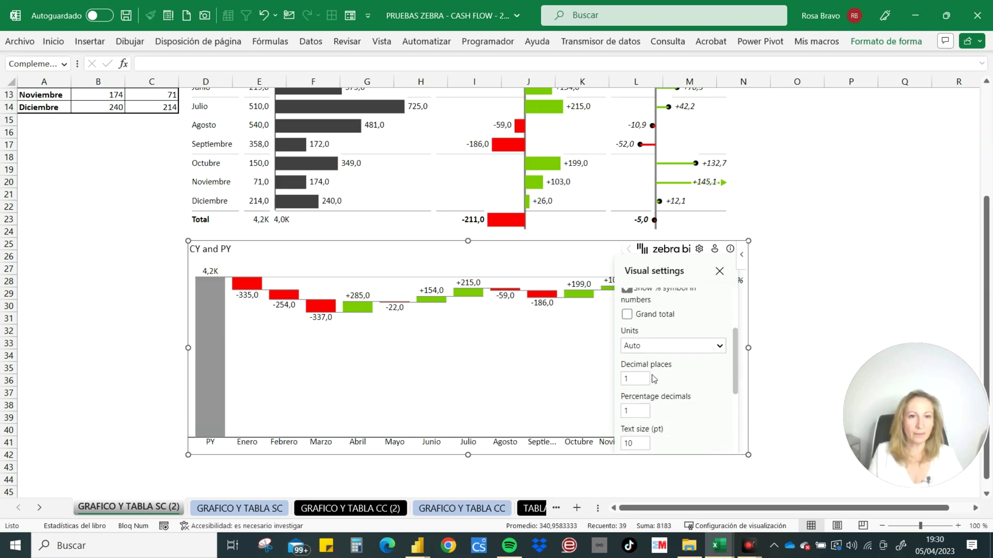
left_click(627, 315)
scroll(656, 388, "down", 3)
scroll(654, 390, "up", 3)
scroll(654, 391, "up", 2)
left_click(719, 271)
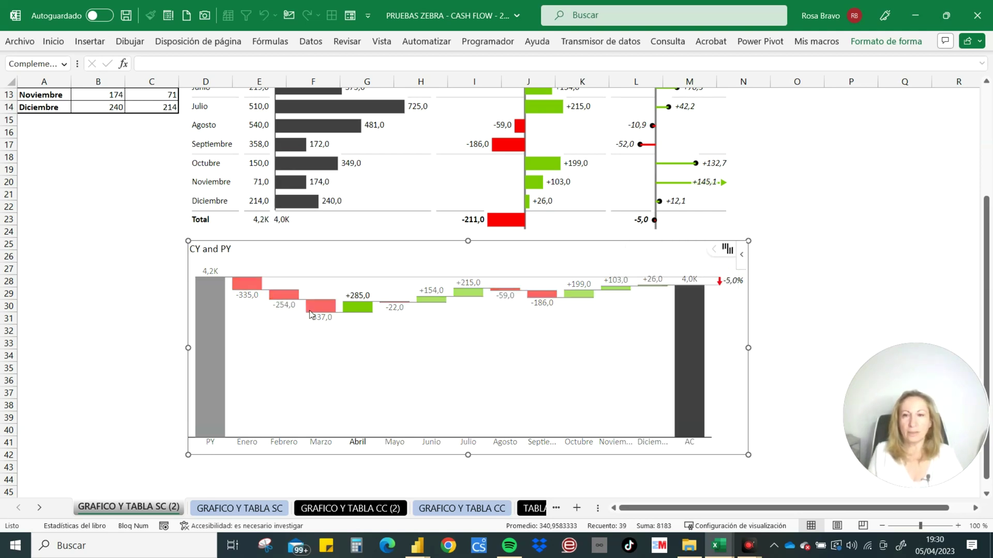
mouse_move(731, 280)
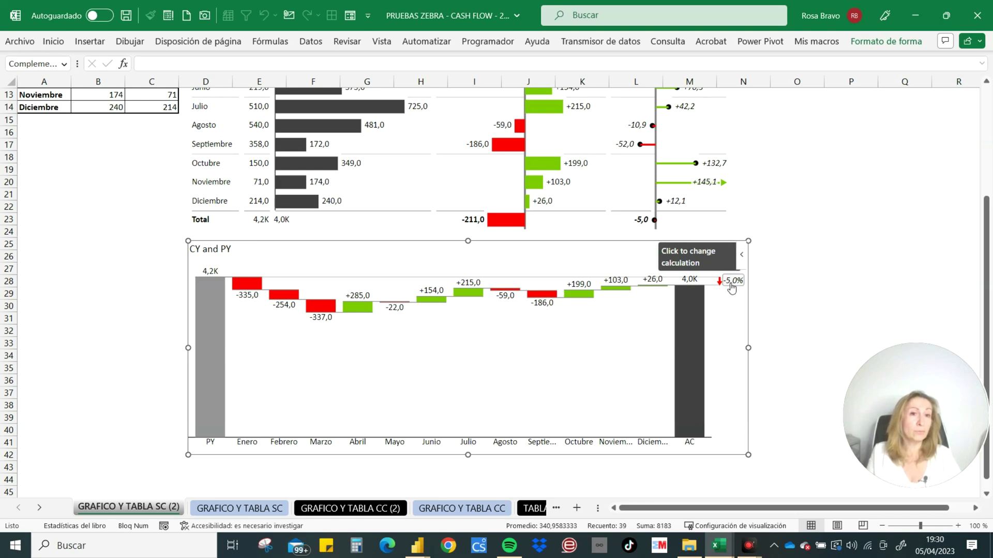
- Show the total variance as -211,0 (-5,0%), toggle the axis break, and switch to stacked AC/ΔPY columns
left_click(729, 285)
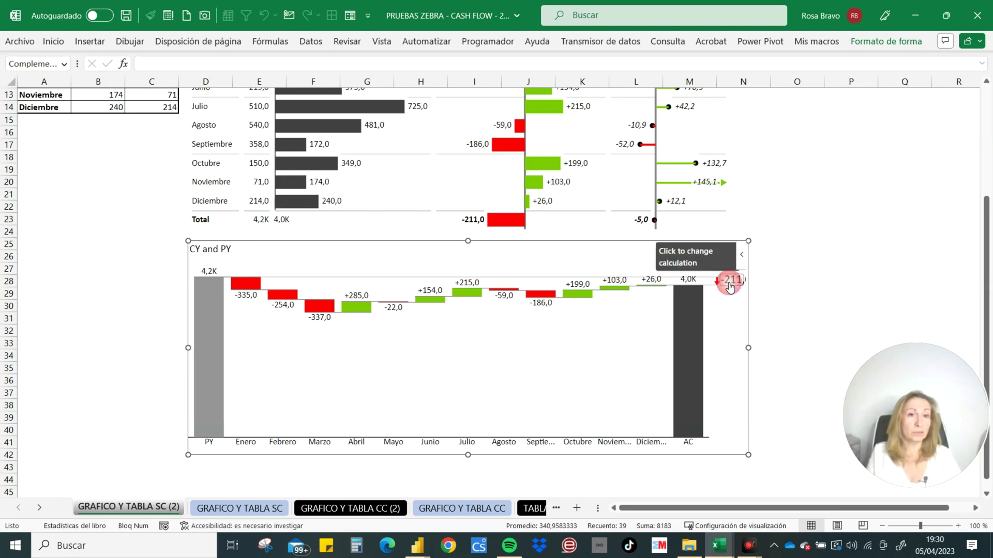
left_click(730, 285)
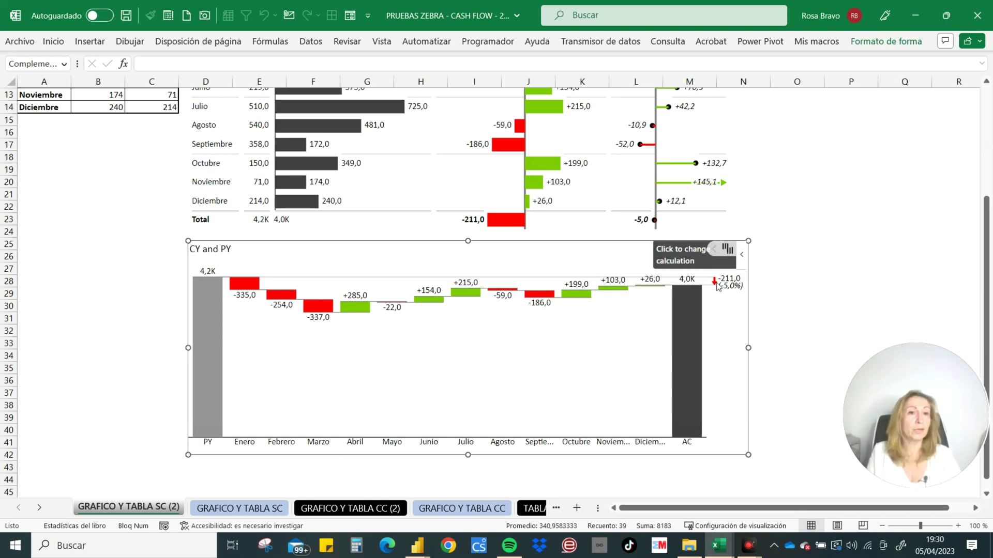
mouse_move(209, 357)
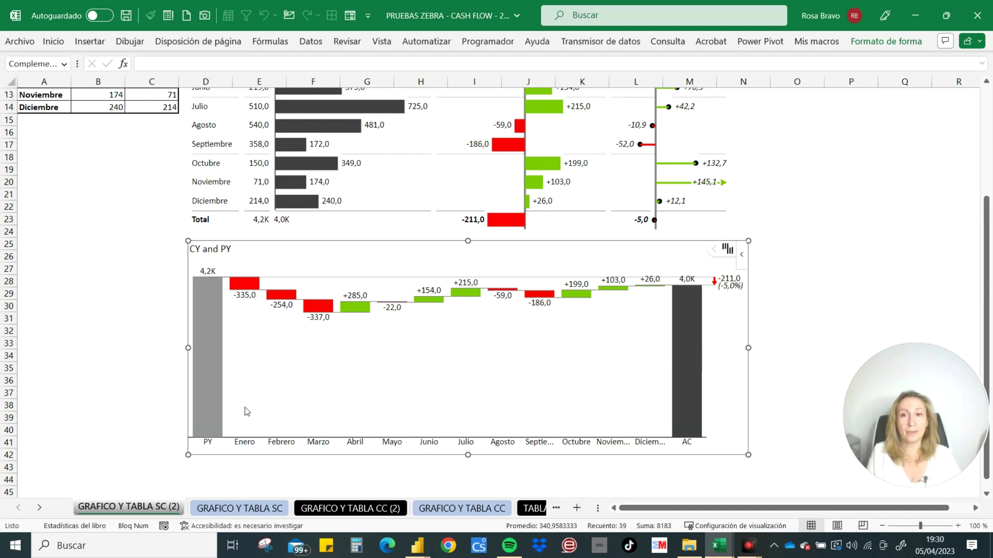
left_click(209, 356)
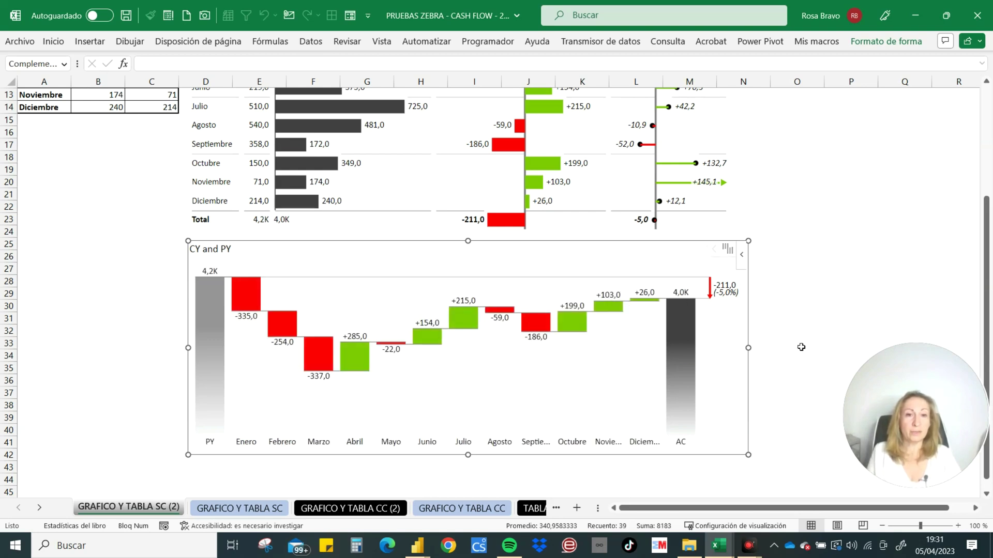
left_click(739, 342)
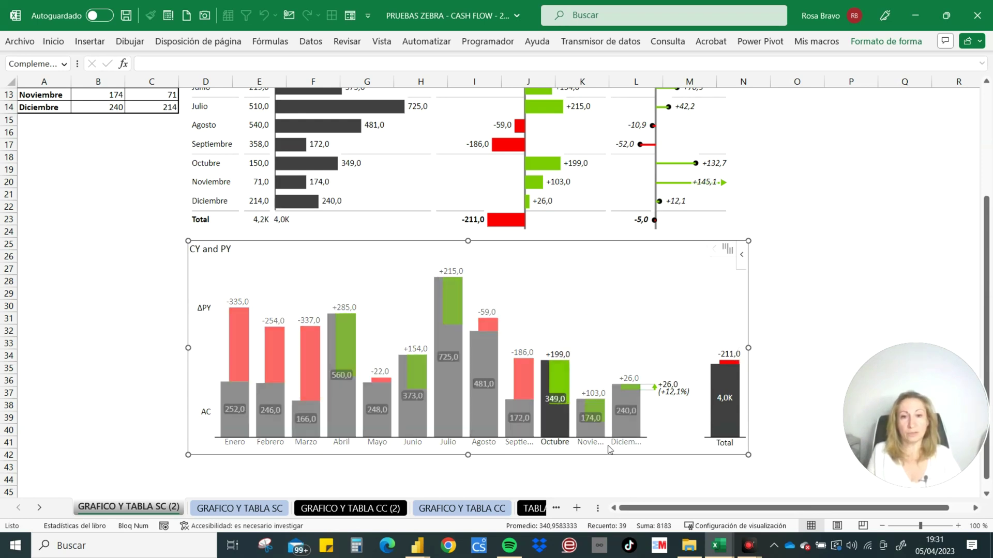
- Make the chart taller until separate ΔPY% pin, ΔPY bar and PY/AC column rows appear
left_click_drag(743, 453, 705, 387)
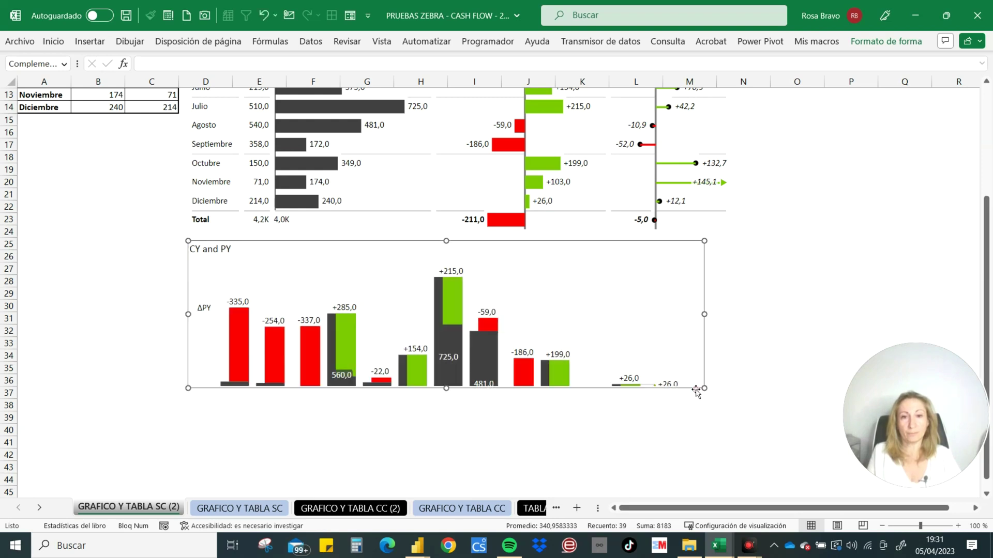
left_click_drag(446, 389, 454, 491)
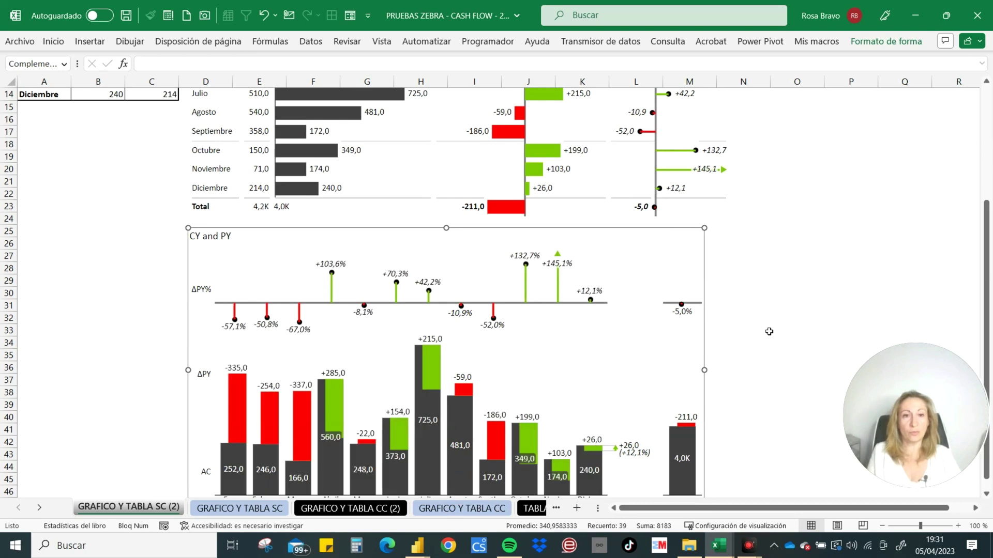
left_click(740, 334)
scroll(740, 345, "down", 4)
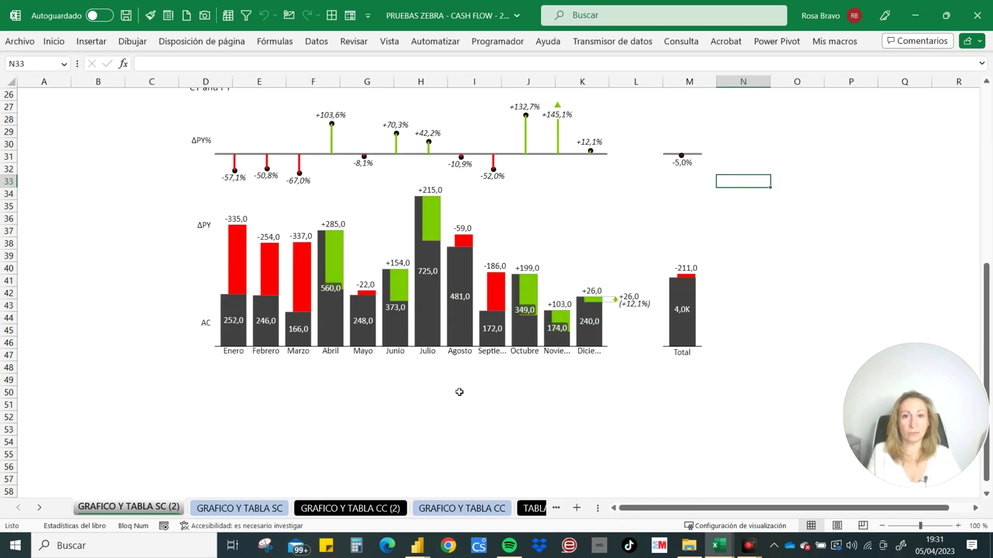
left_click(436, 348)
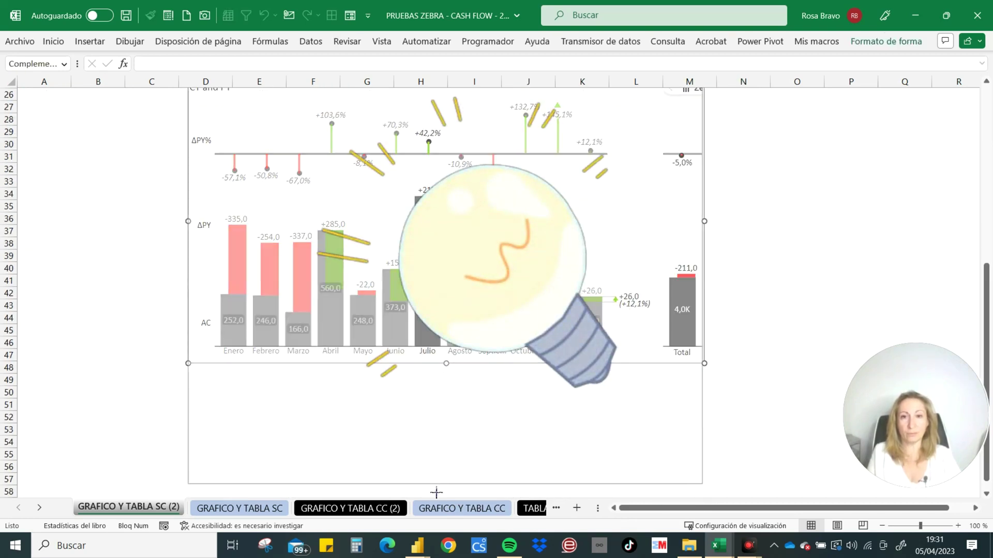
left_click_drag(437, 492, 436, 494)
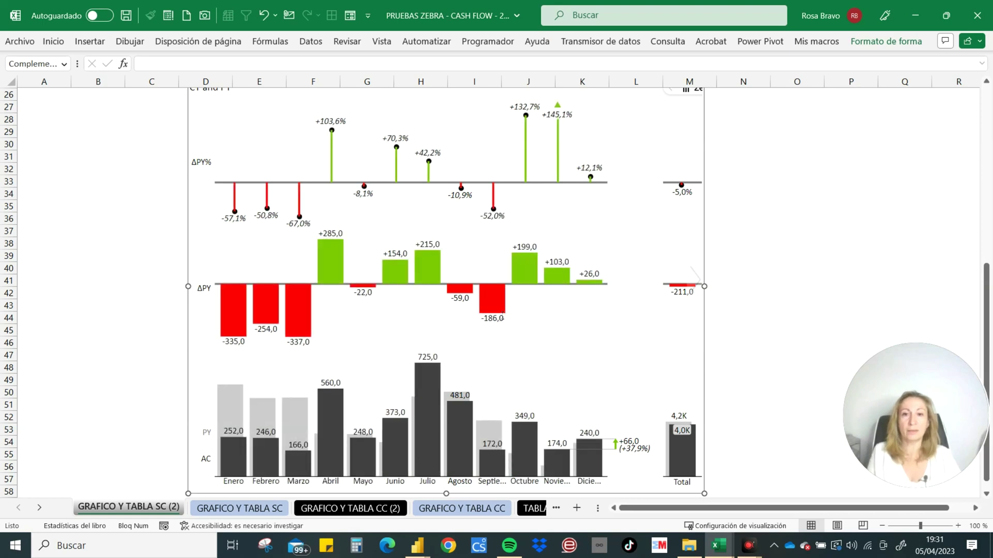
left_click(363, 455)
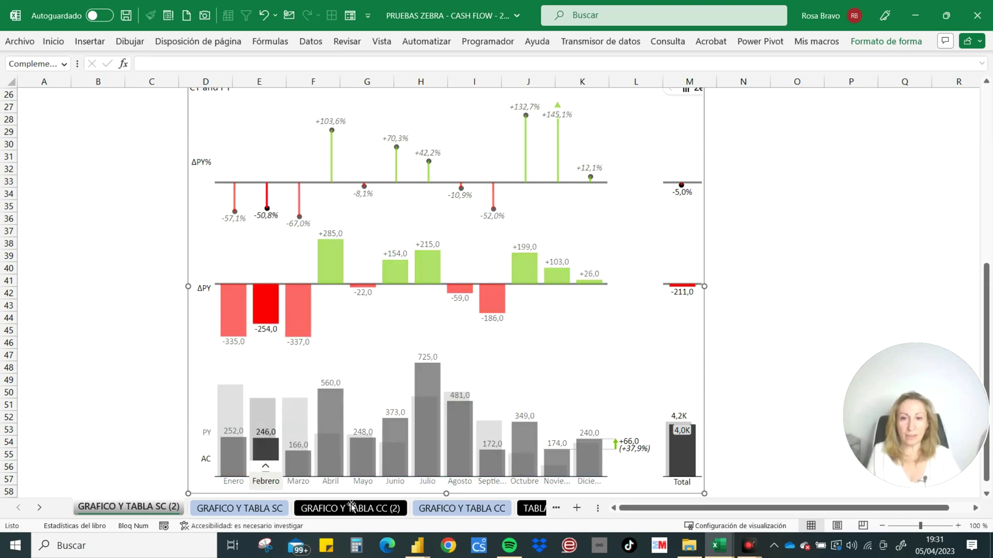
left_click(236, 455)
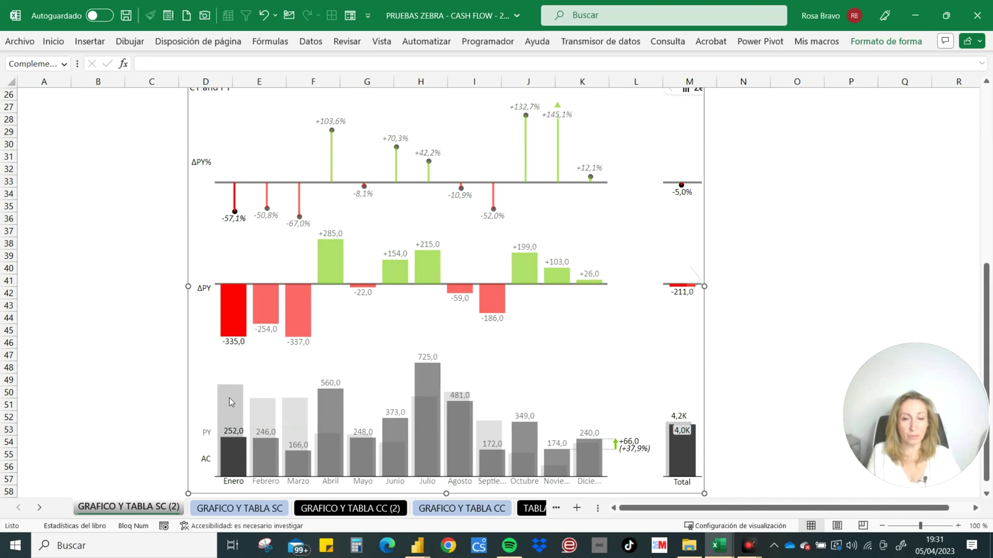
left_click(231, 305)
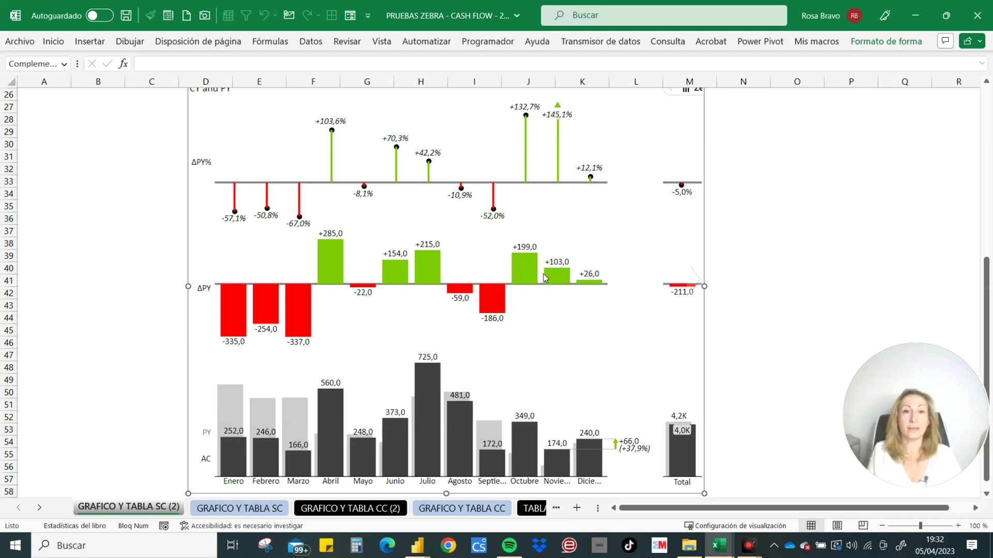
- Select the CY and PY chart and switch it to an area layout
left_click(784, 195)
scroll(620, 256, "up", 6)
scroll(391, 161, "up", 2)
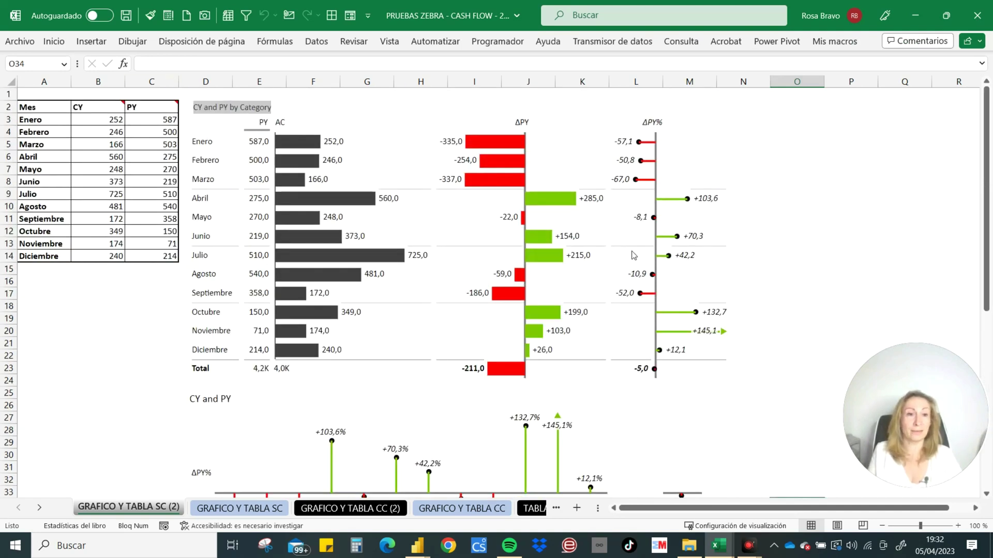
scroll(703, 315, "down", 7)
left_click(635, 284)
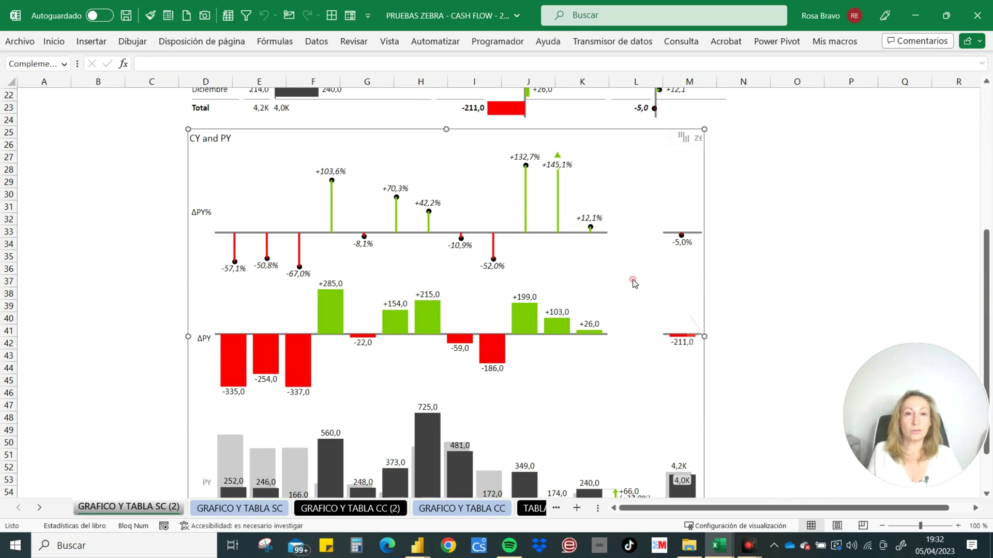
left_click(698, 330)
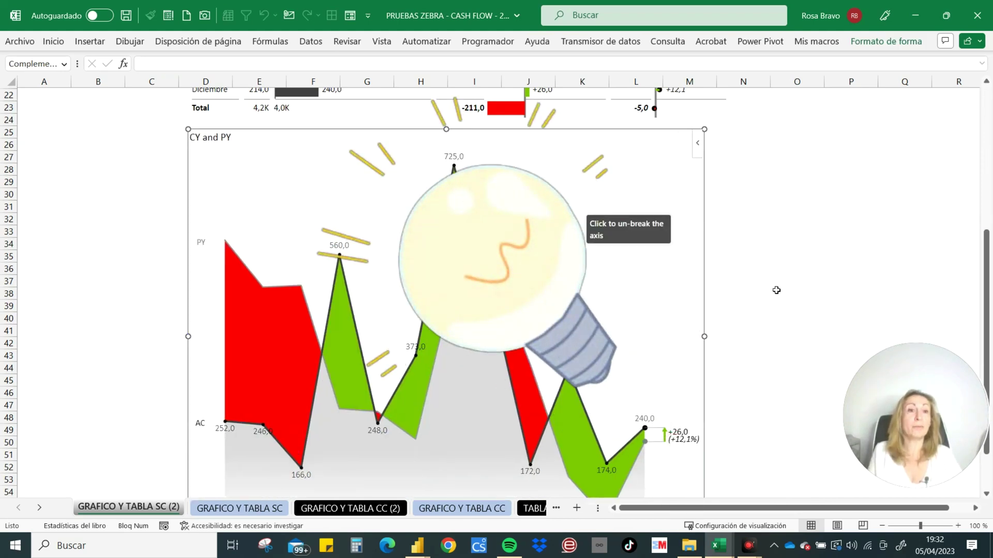
scroll(789, 304, "down", 1)
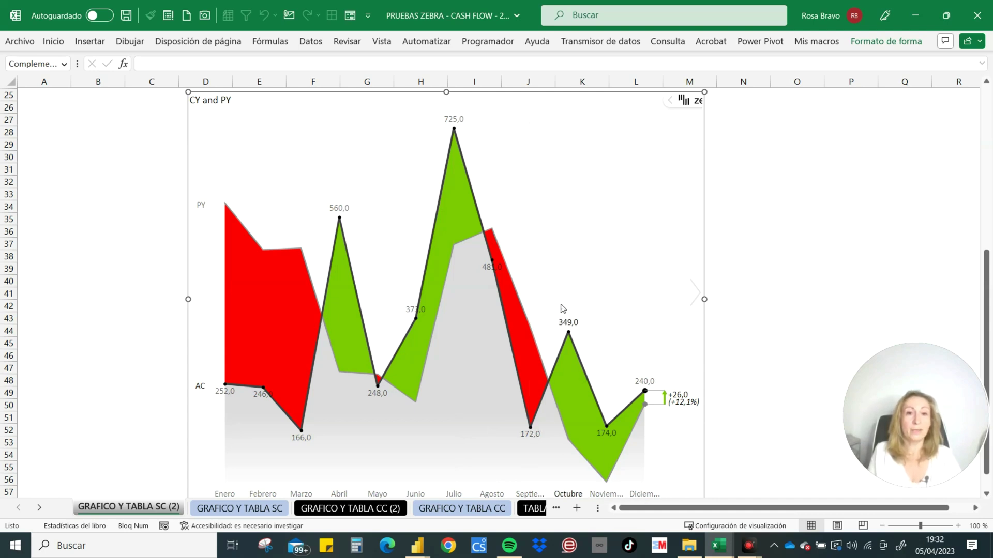
- Cycle through line and waterfall layouts back to ΔPY%, ΔPY and PY/AC, then open visual settings
left_click(693, 295)
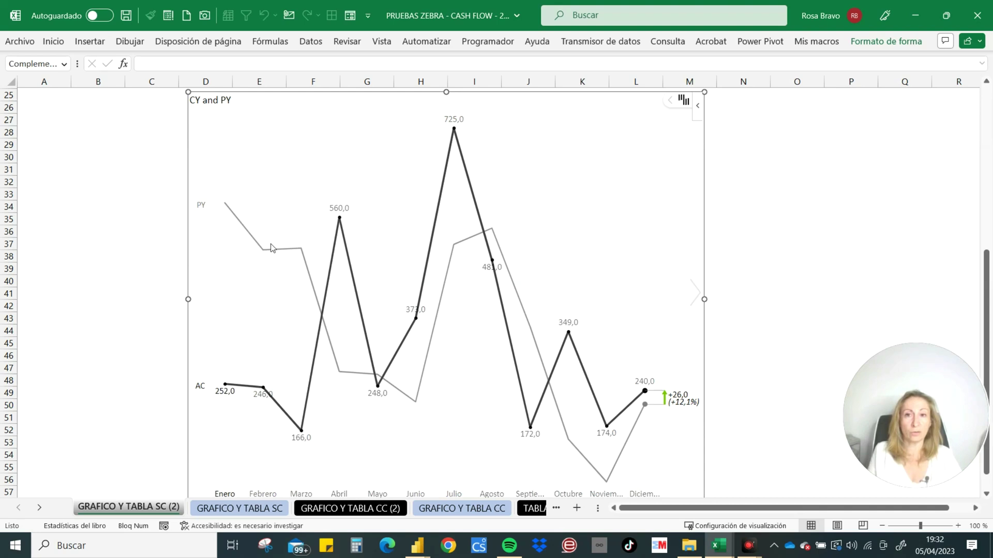
left_click(696, 294)
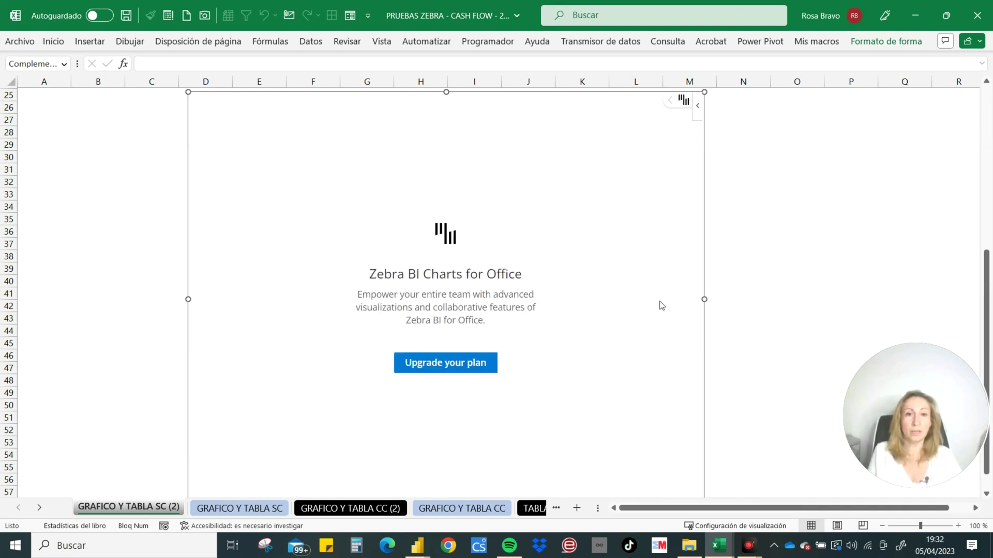
left_click(694, 293)
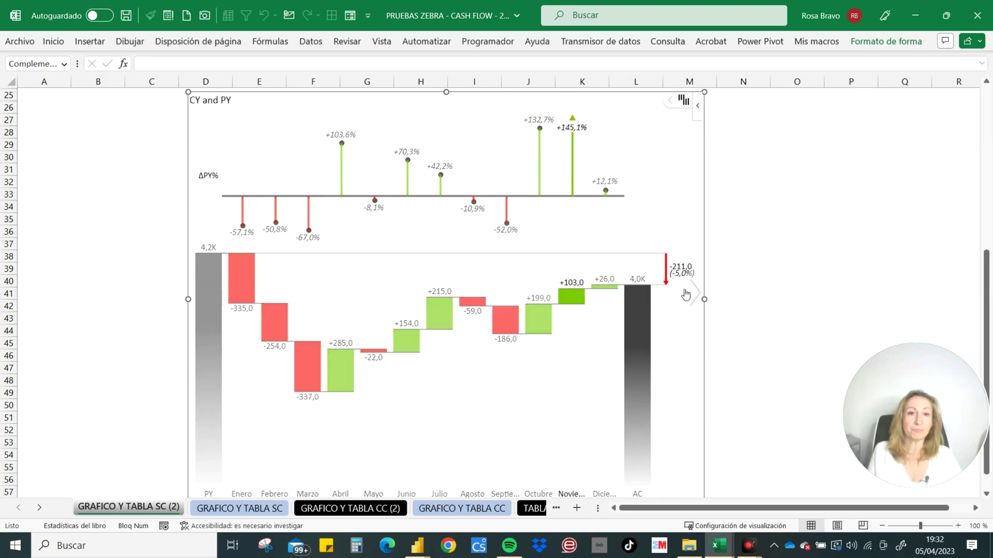
left_click(697, 294)
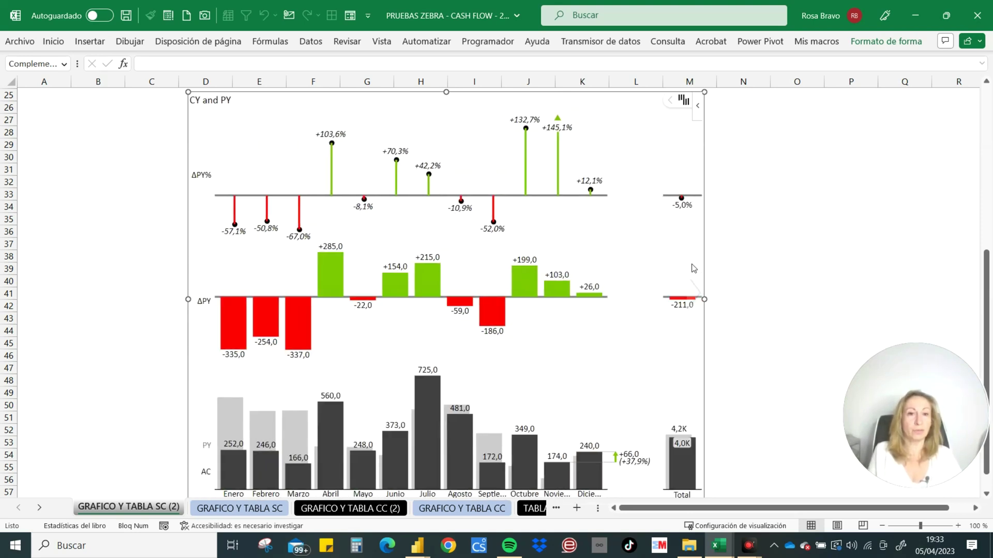
left_click(670, 102)
- Set Negative values format to Parenthesis, keep Variance display type as Bar, and close the settings
left_click(655, 100)
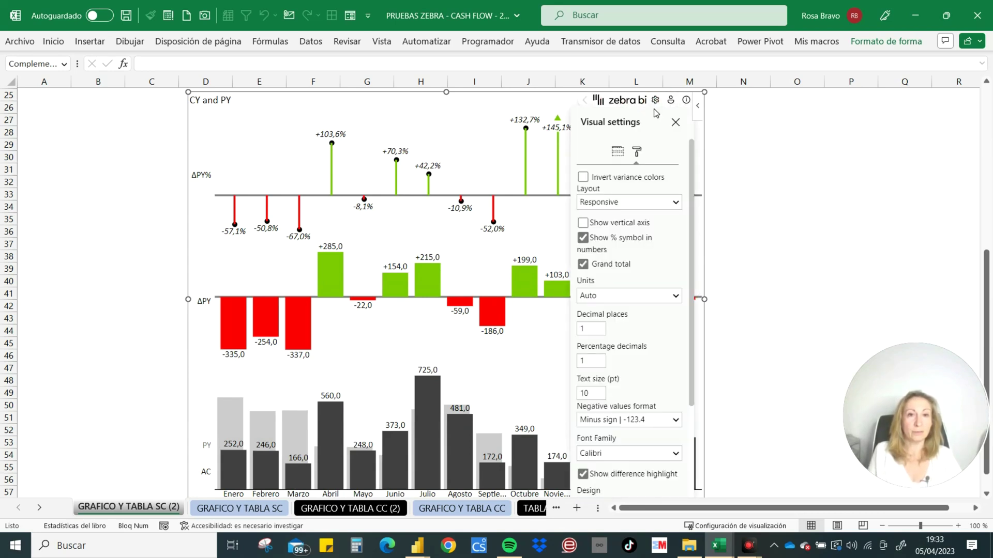
scroll(606, 216, "down", 2)
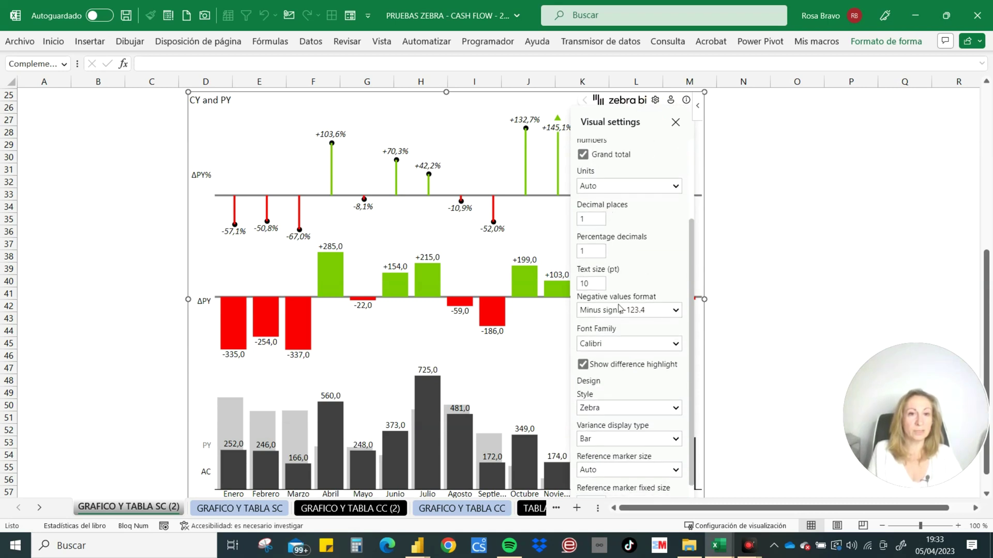
left_click(677, 312)
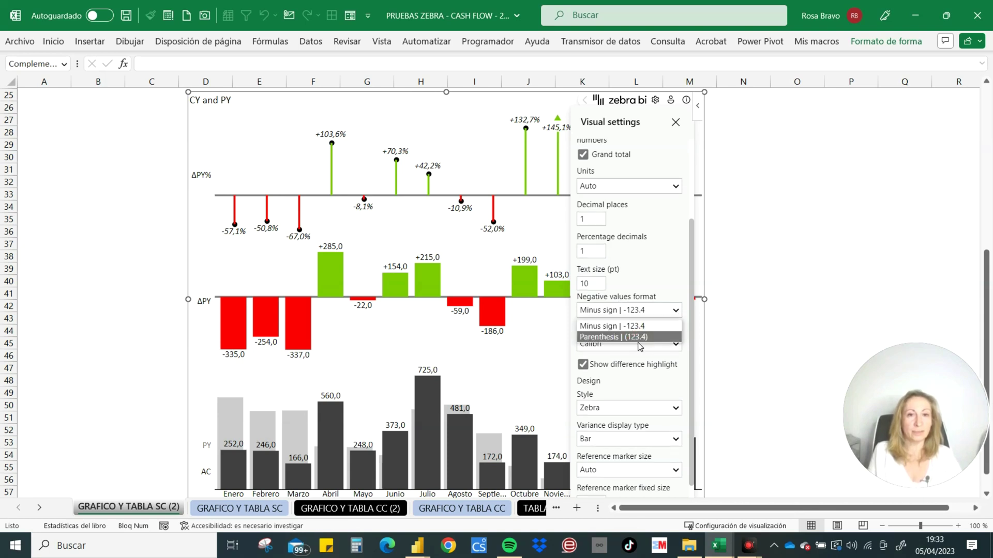
left_click(636, 339)
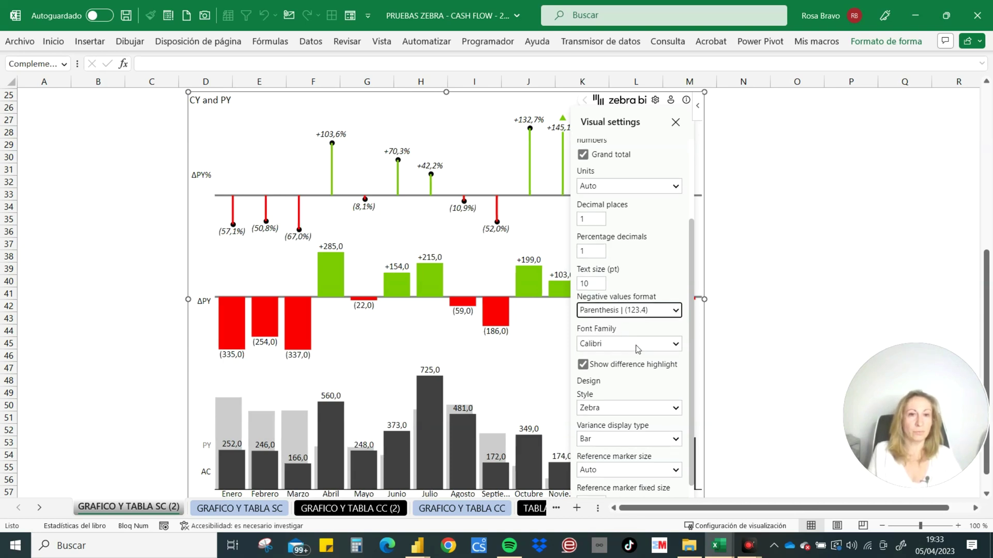
scroll(638, 349, "down", 1)
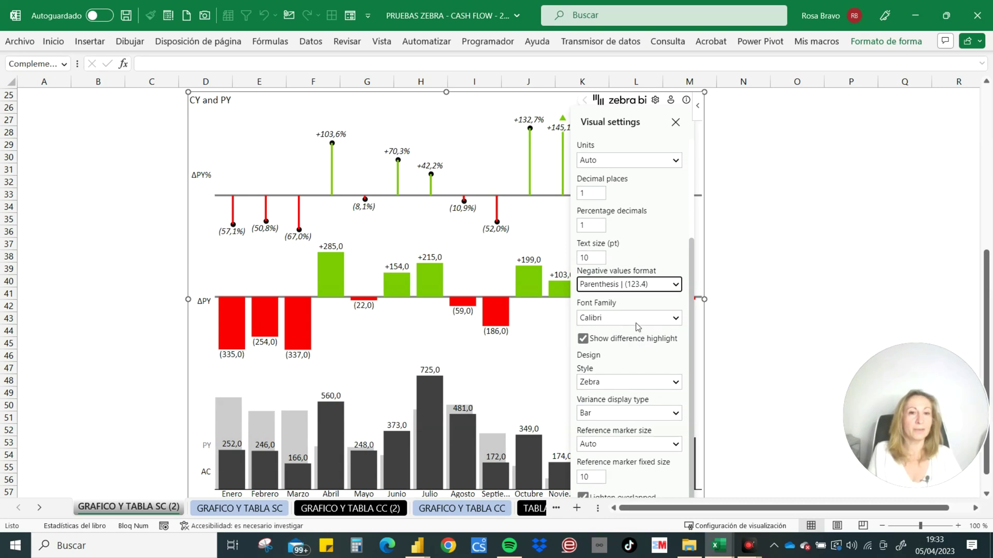
left_click(615, 414)
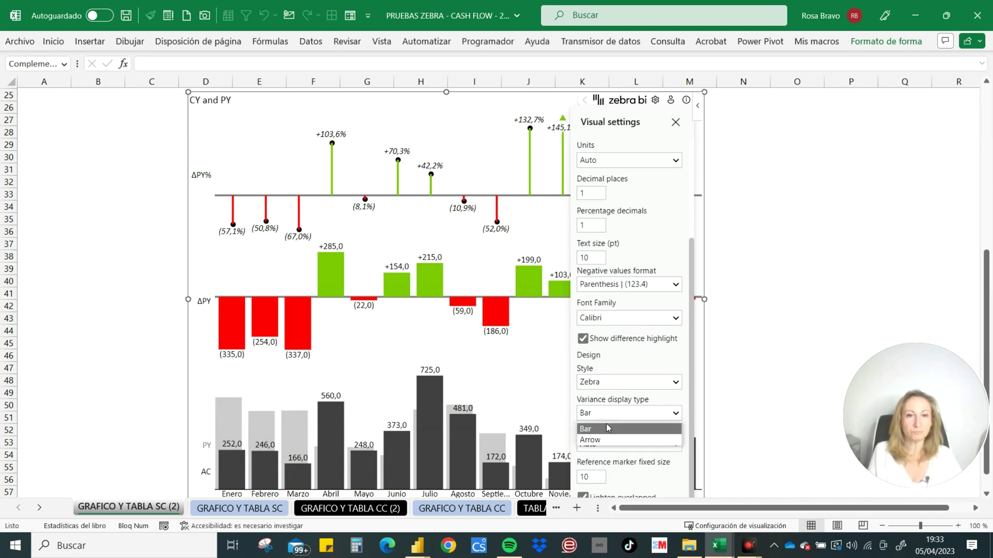
left_click(606, 428)
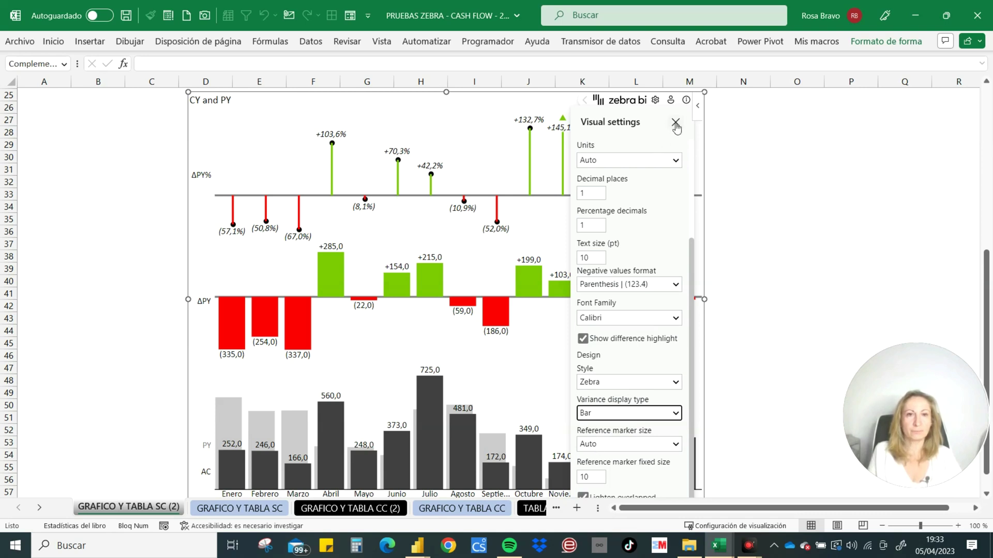
left_click(676, 122)
left_click(743, 183)
scroll(762, 335, "up", 1)
- Scroll back up the sheet toward the CY, PY and Comentarios table
scroll(762, 334, "up", 6)
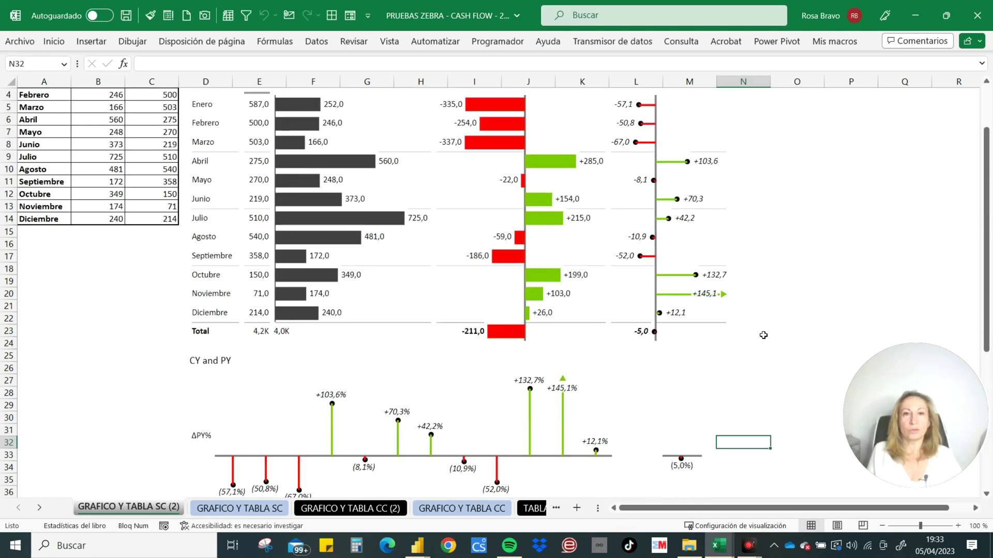
scroll(762, 335, "up", 1)
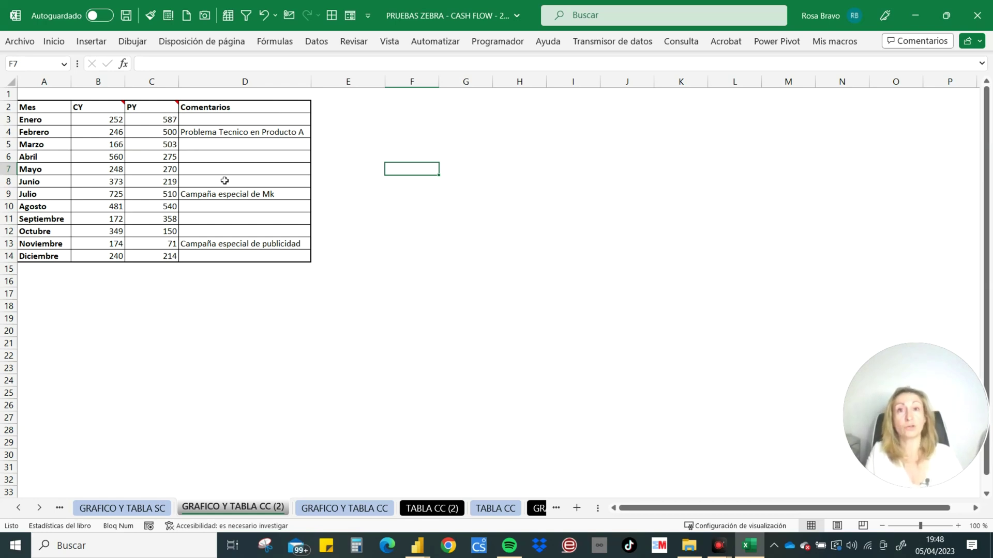
- Insert a Zebra BI Tables visual from A2:D14 using the free license
left_click(51, 108)
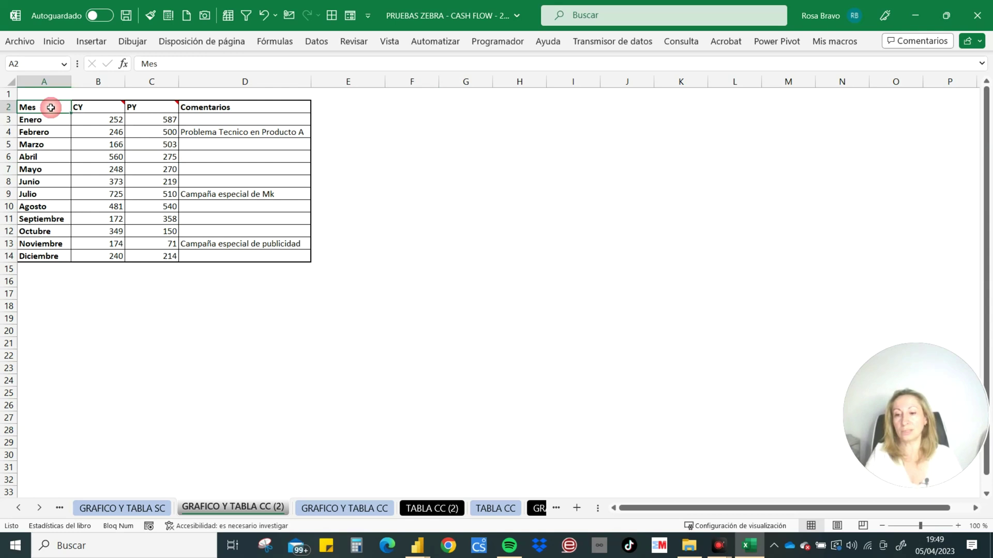
left_click(248, 256, "shift")
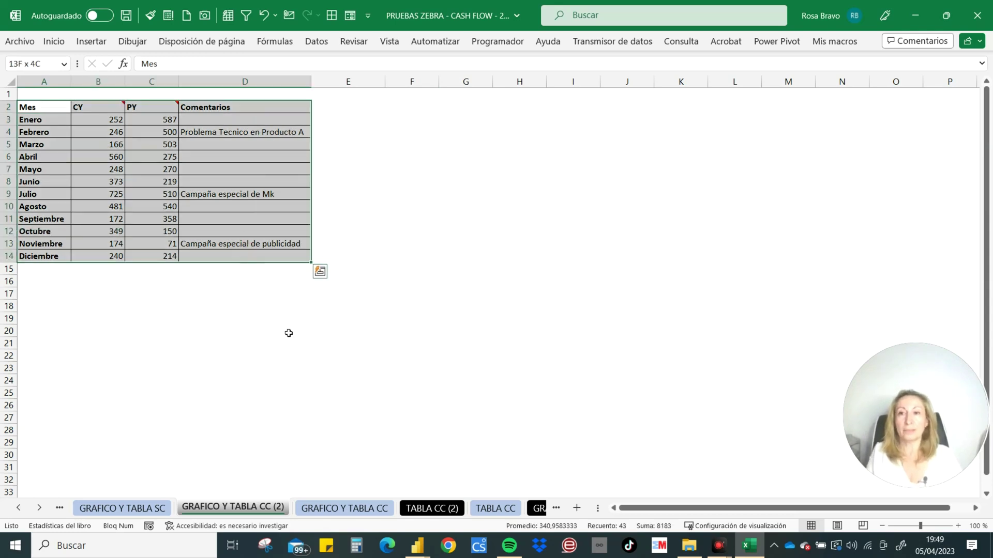
left_click(91, 41)
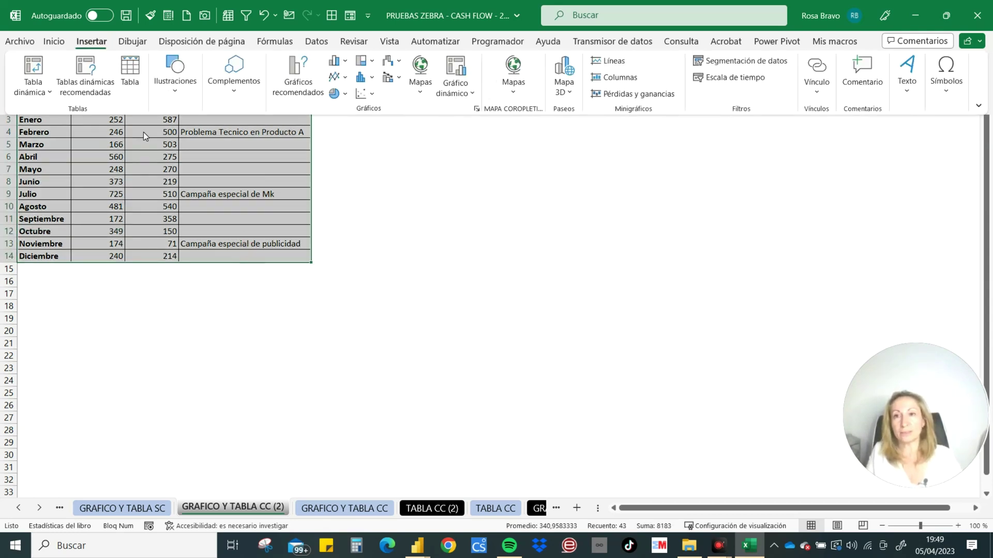
left_click(231, 90)
left_click(297, 149)
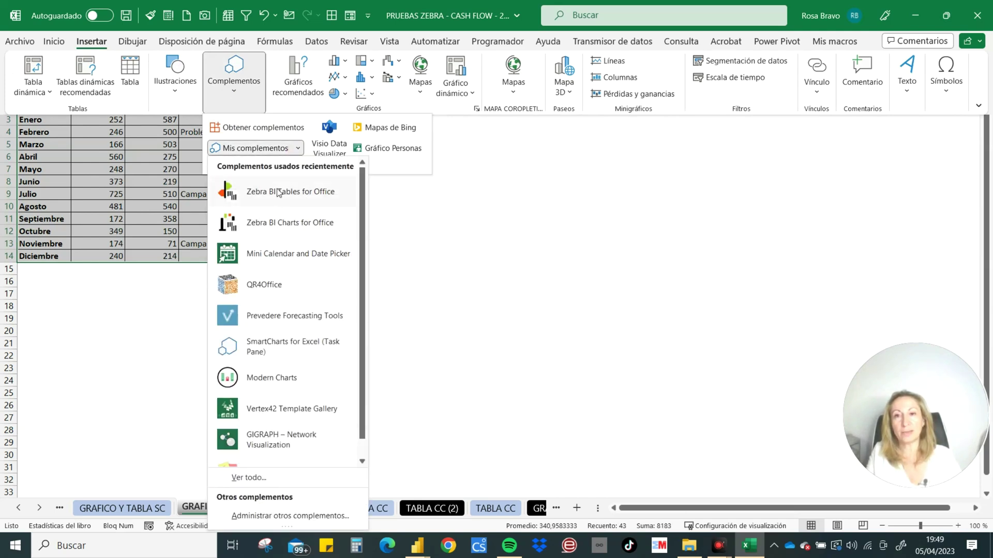
left_click(271, 193)
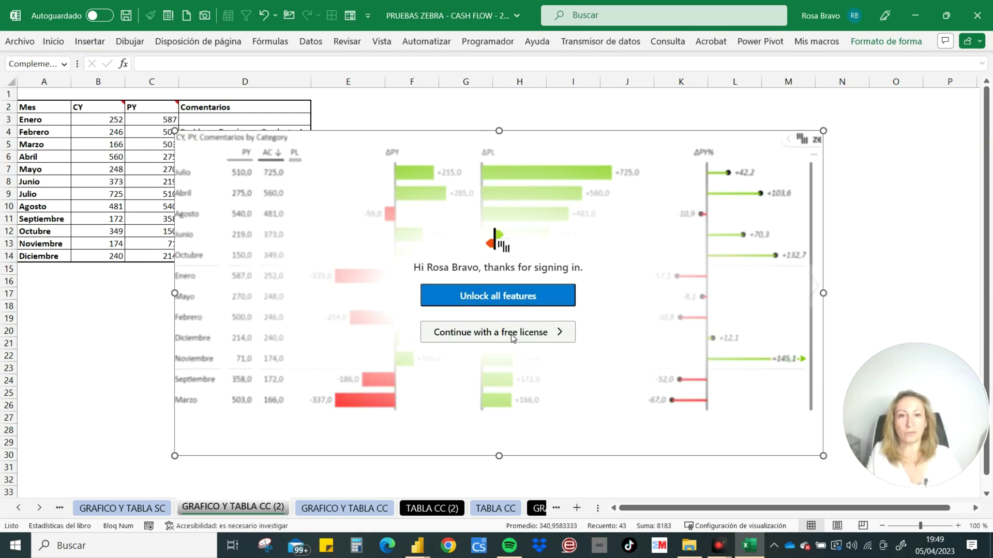
left_click(508, 332)
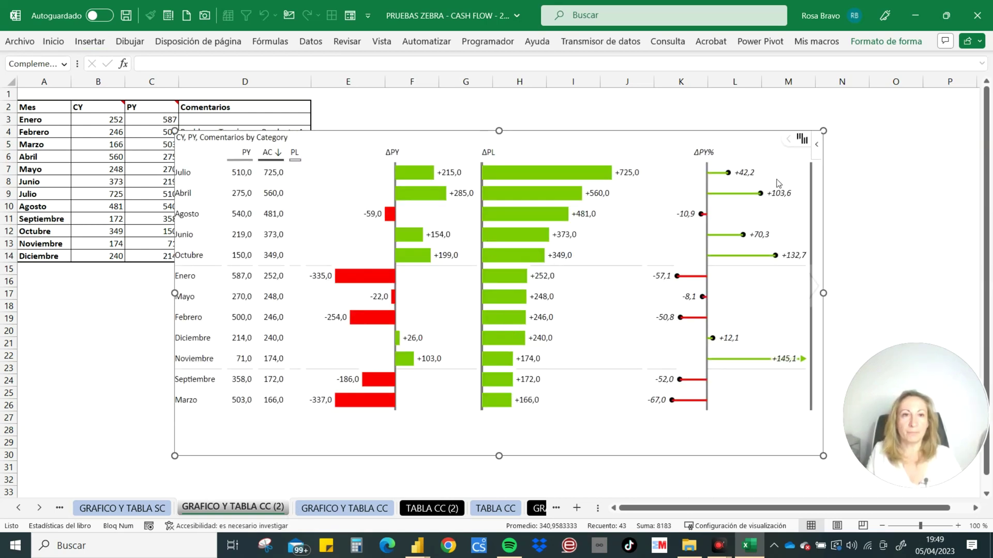
- Use Comentarios as the Comments field instead of Plan, then sort rows by AC ascending
mouse_move(802, 139)
left_click(774, 139)
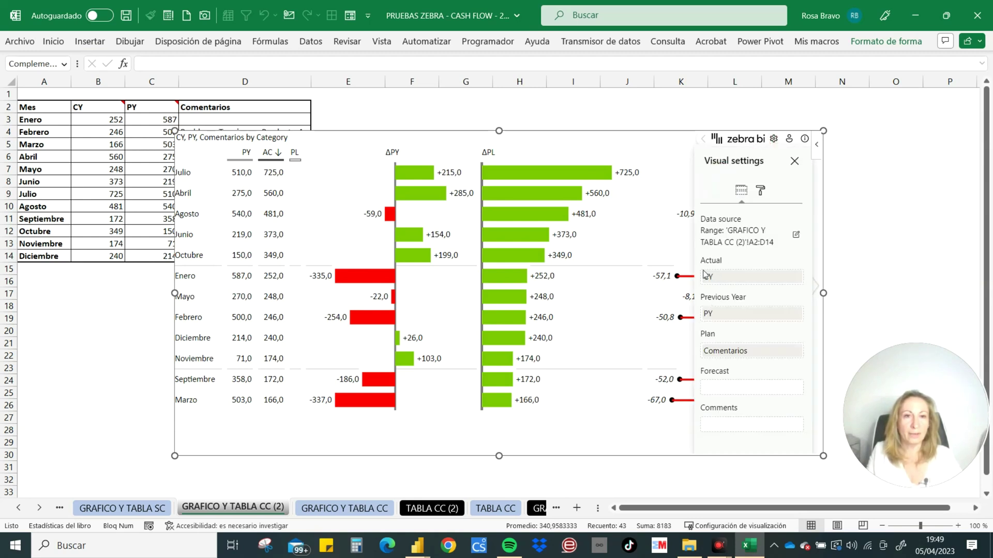
left_click_drag(722, 355, 723, 425)
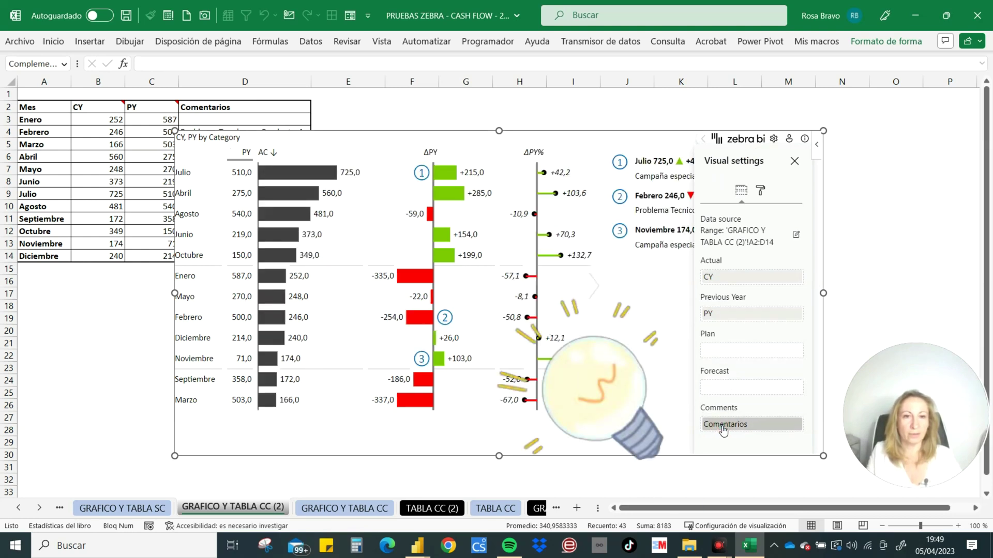
left_click(795, 162)
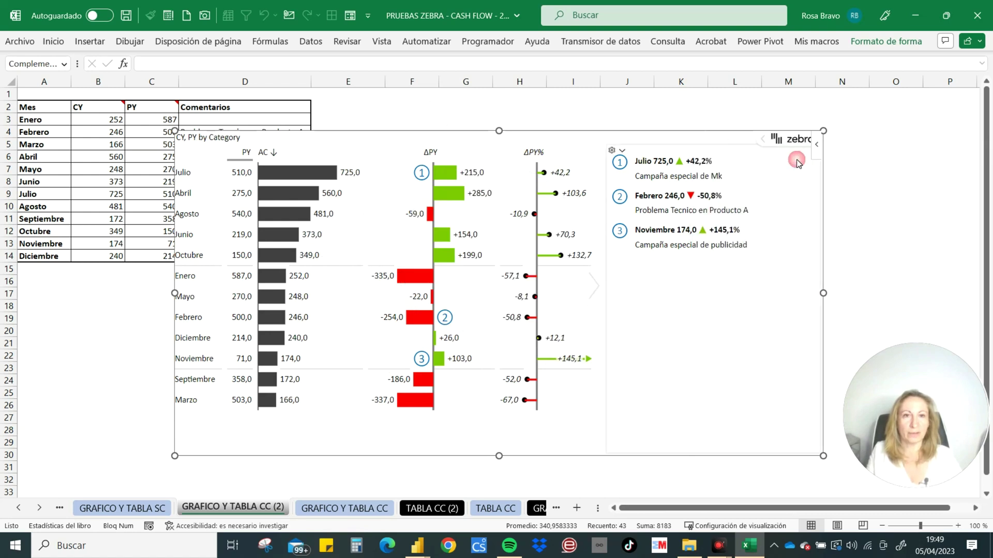
mouse_move(208, 172)
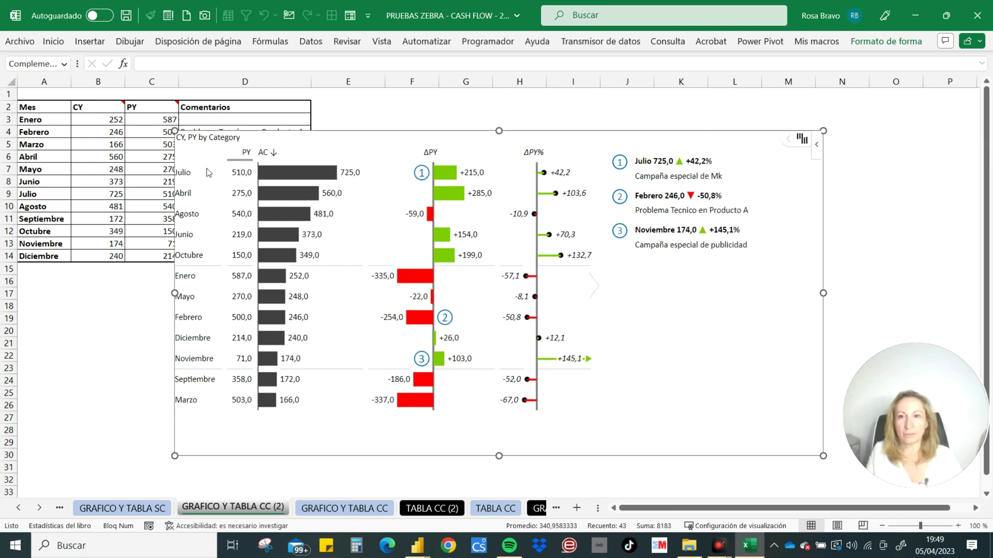
left_click(263, 153)
- Restore calendar month order, move the table to row 16, and widen it to show PY
left_click(263, 154)
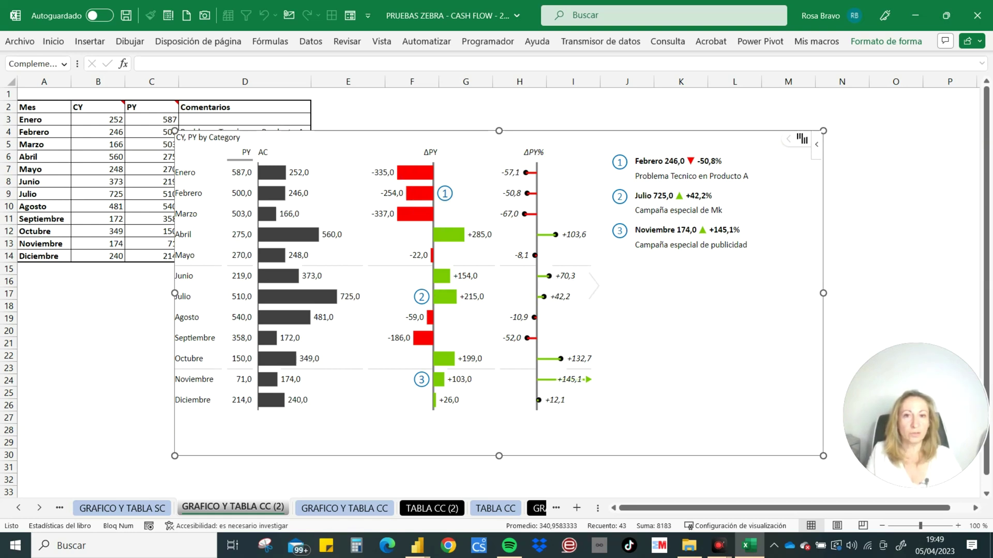
mouse_move(713, 294)
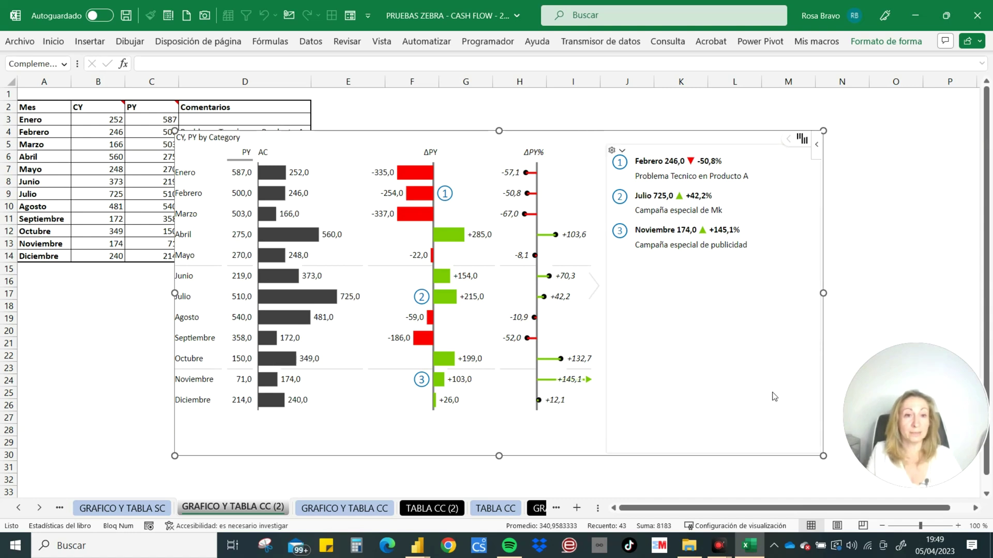
left_click_drag(822, 455, 737, 393)
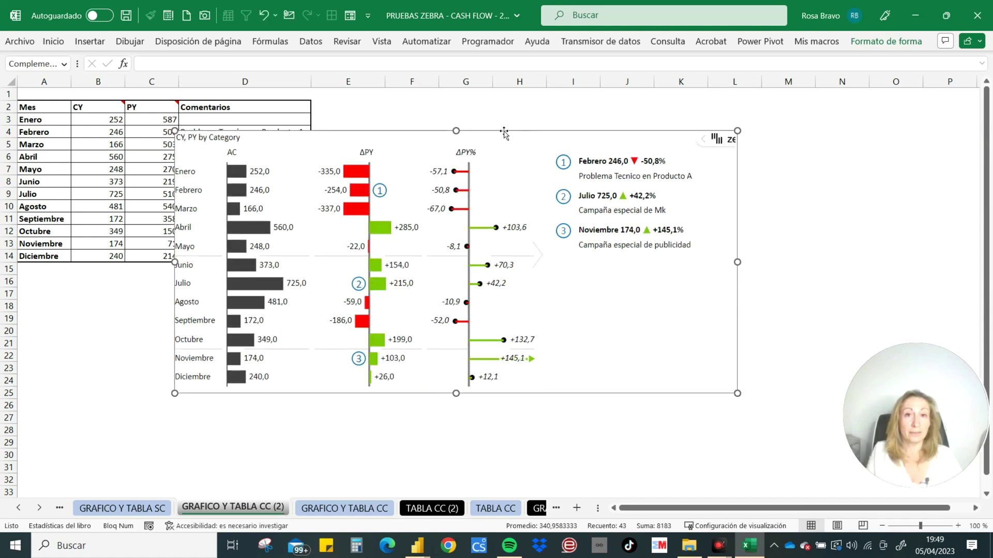
left_click_drag(506, 135, 354, 278)
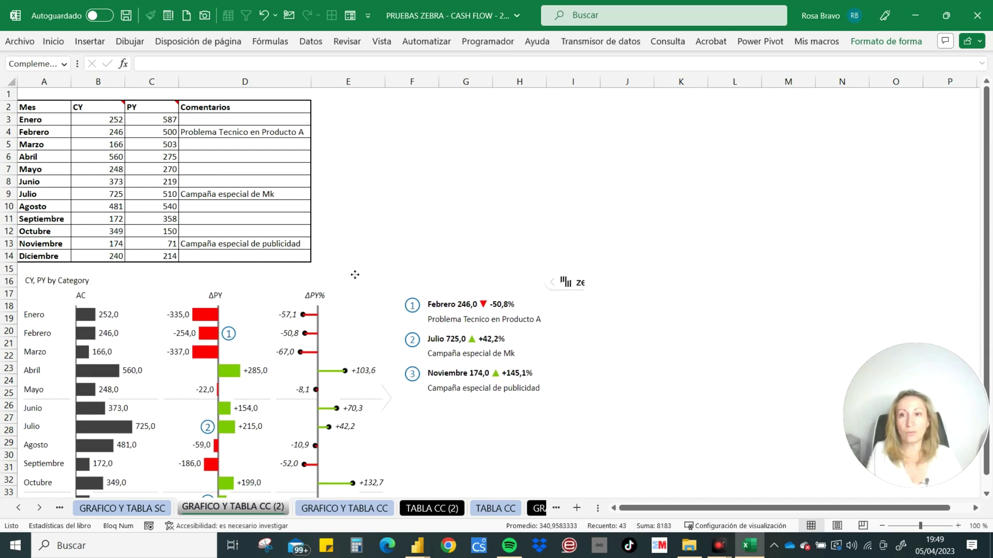
scroll(402, 216, "down", 2)
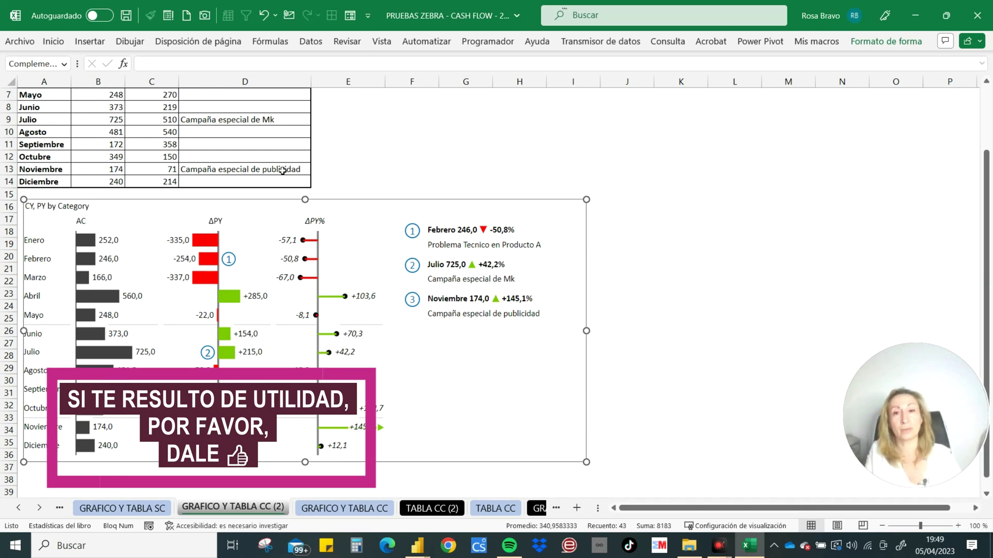
mouse_move(586, 330)
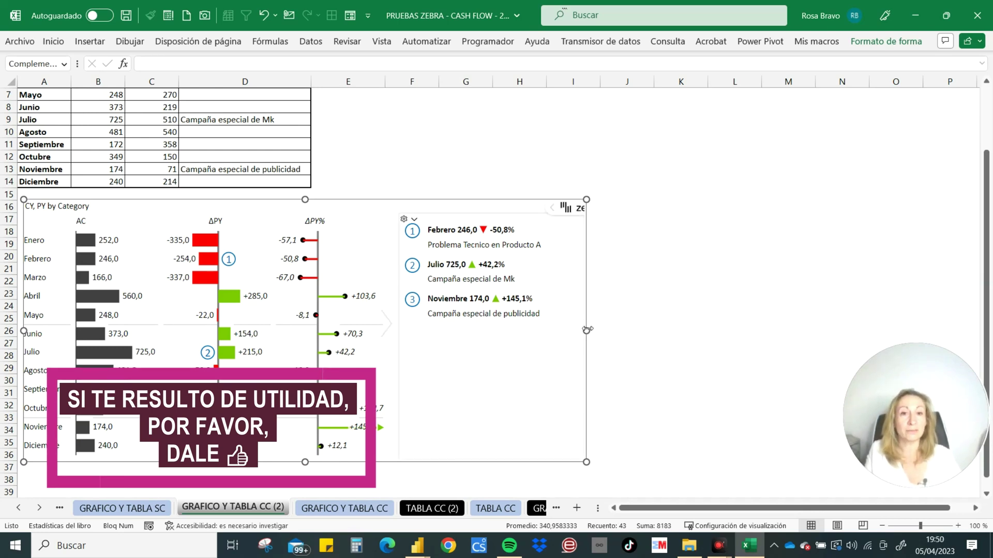
left_click_drag(586, 329, 677, 331)
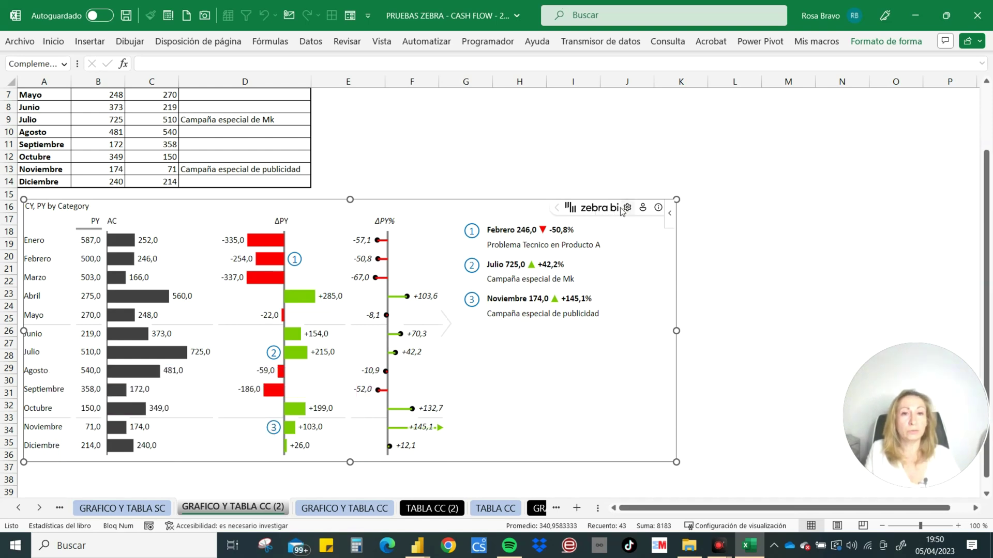
- Set the comment titles to show month names with values and variances
left_click(627, 209)
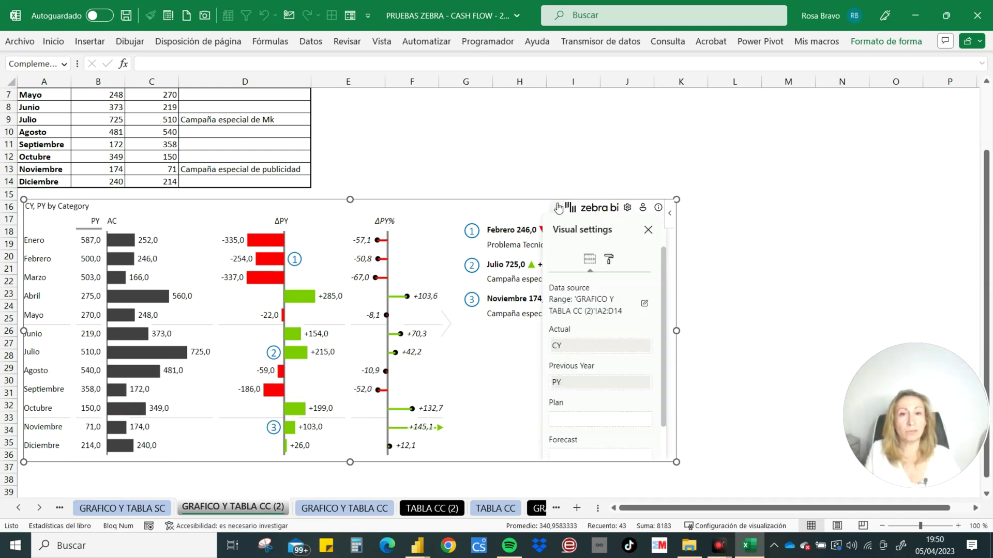
left_click(511, 223)
left_click(464, 220)
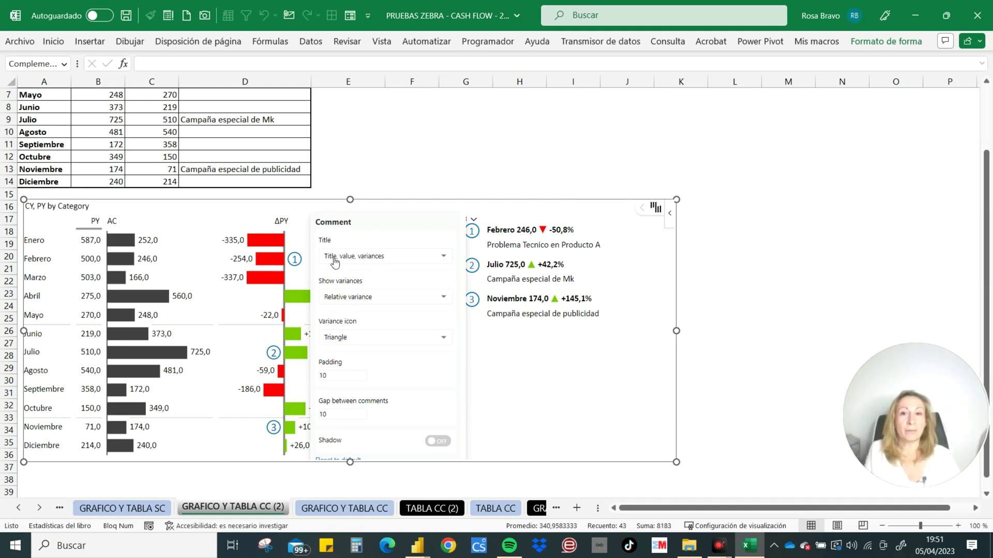
left_click(432, 259)
left_click(343, 292)
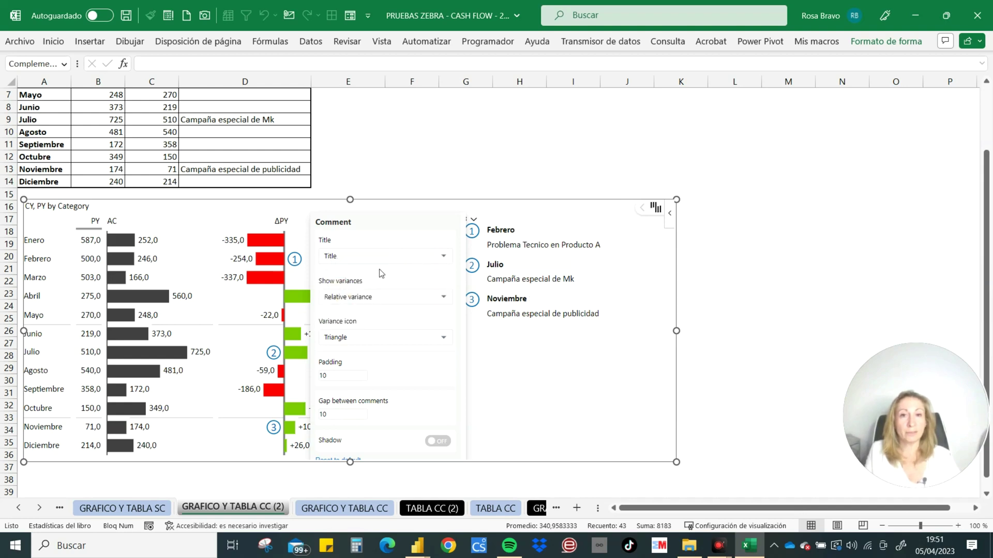
left_click(443, 259)
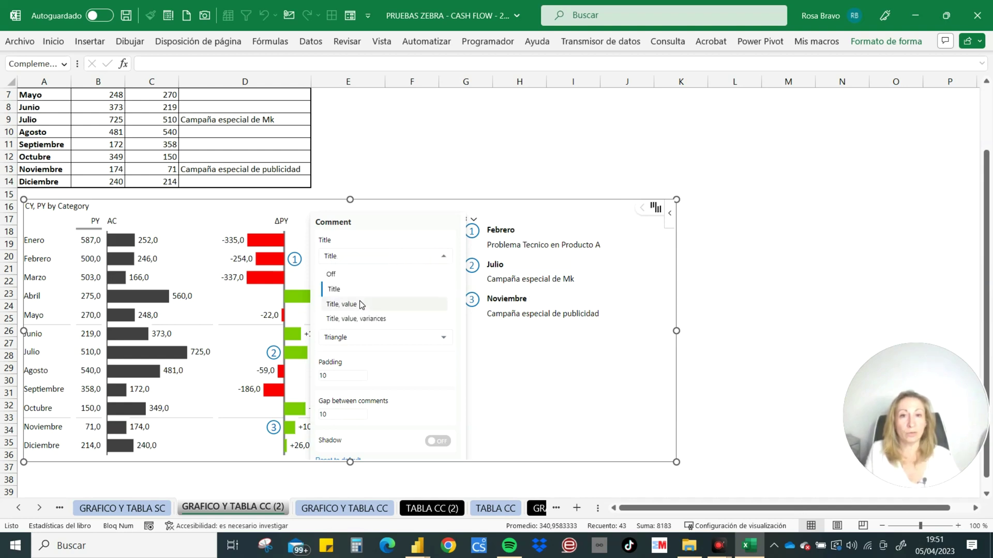
left_click(361, 304)
left_click(441, 257)
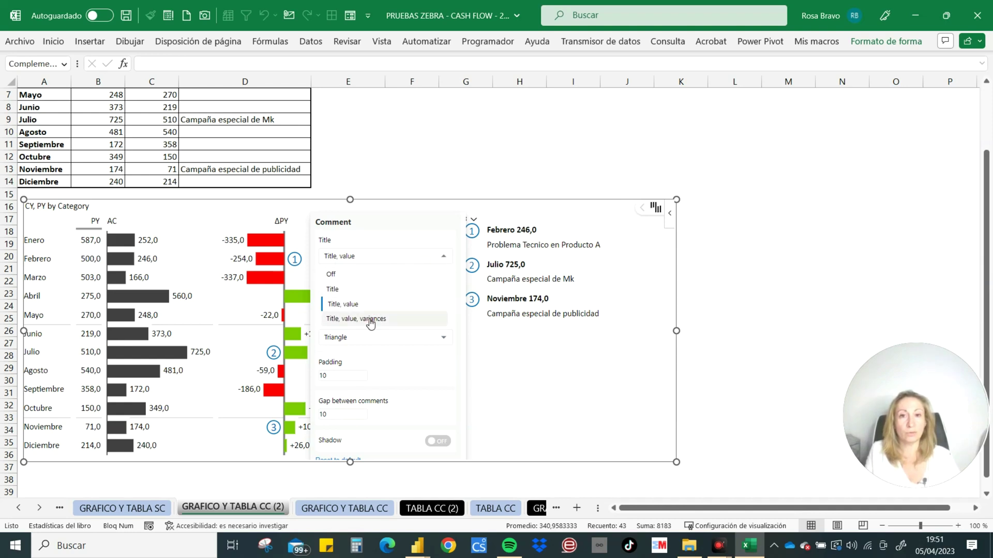
left_click(370, 319)
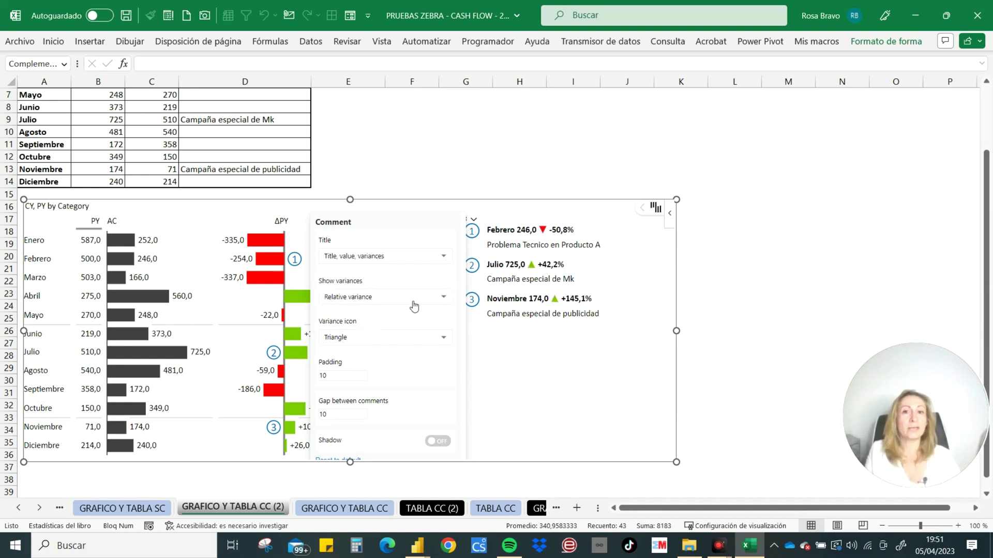
- Show both absolute and relative variances in comments, using circle-with-arrow icons
left_click(440, 299)
left_click(352, 315)
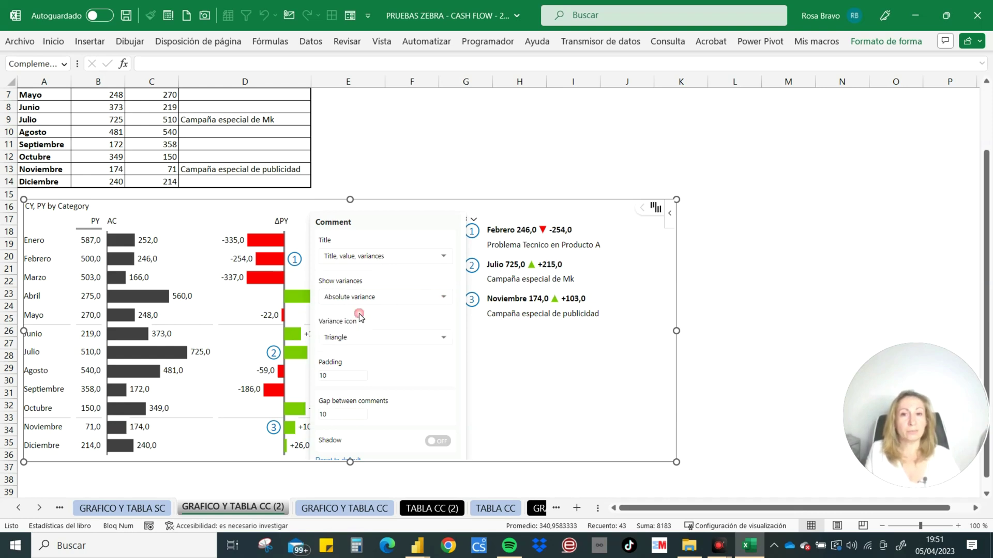
left_click(398, 298)
left_click(364, 331)
left_click(373, 303)
left_click(357, 344)
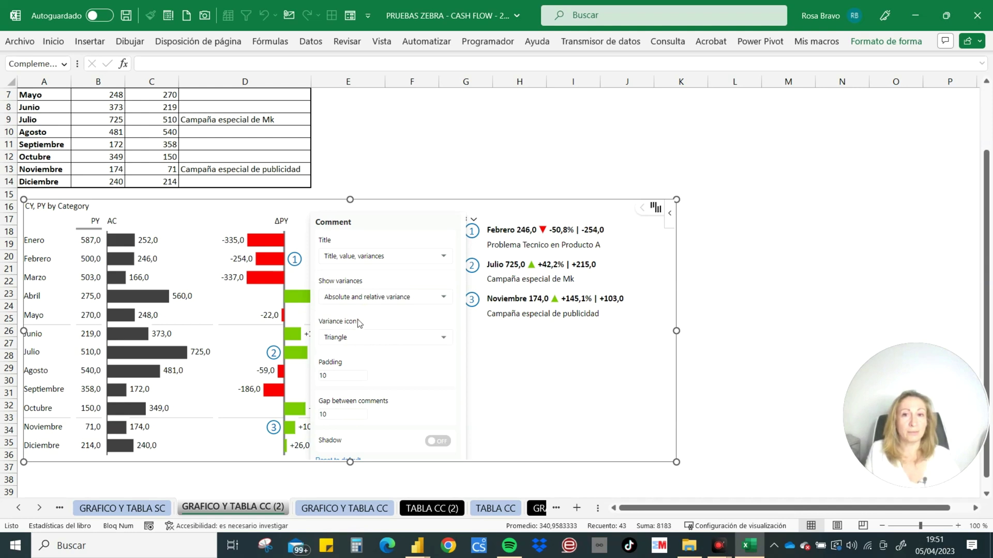
left_click(360, 340)
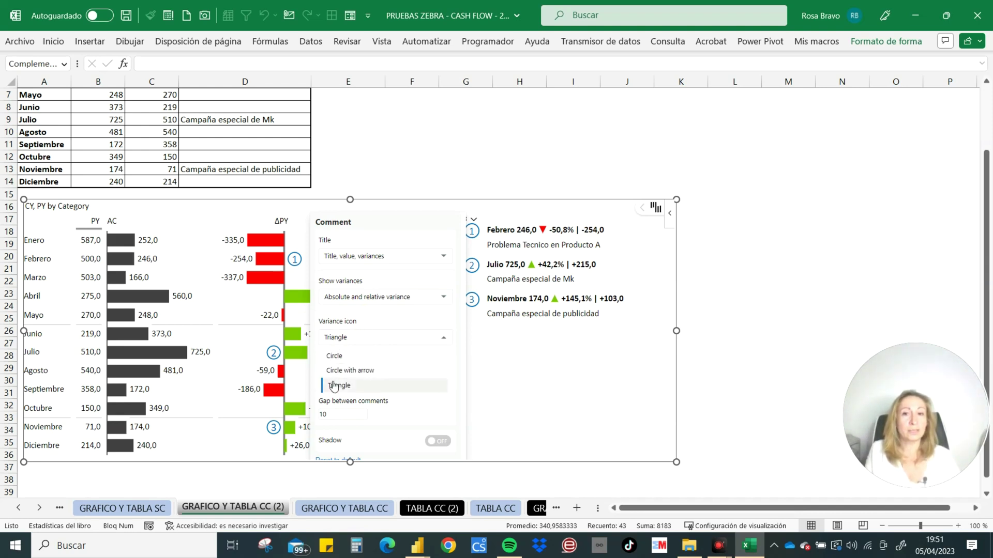
left_click(334, 355)
left_click(345, 340)
left_click(339, 371)
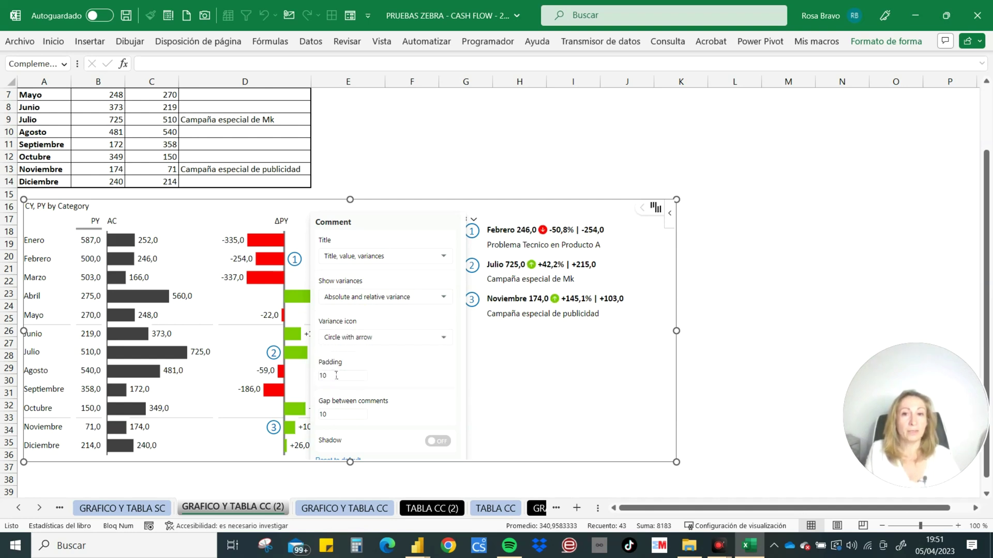
mouse_move(341, 414)
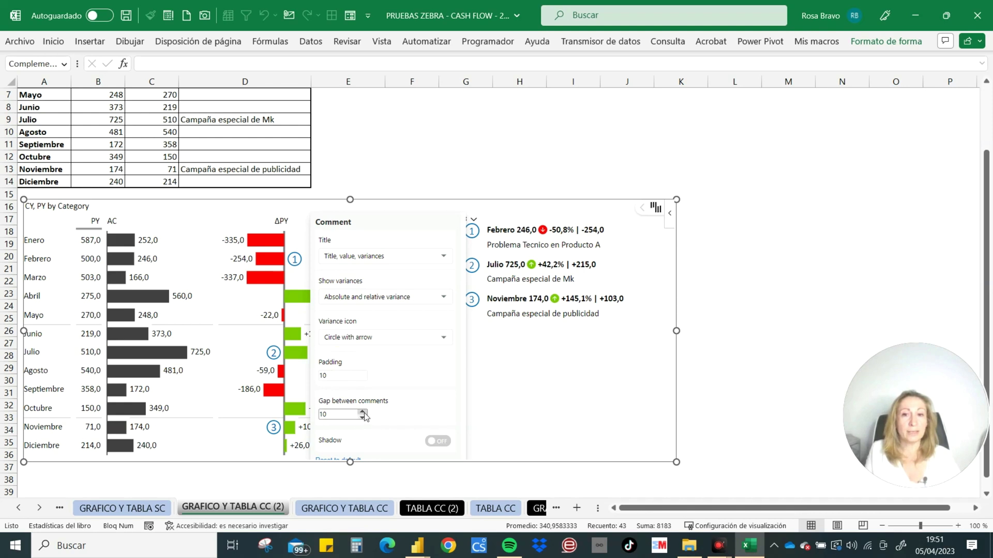
- Raise Gap between comments to 21, switch Shadow on, and close the comment settings
left_click(363, 412)
left_click(364, 412)
left_click(364, 412)
left_click(364, 412)
left_click(364, 412)
left_click(364, 412)
left_click(364, 412)
left_click(364, 412)
left_click(363, 412)
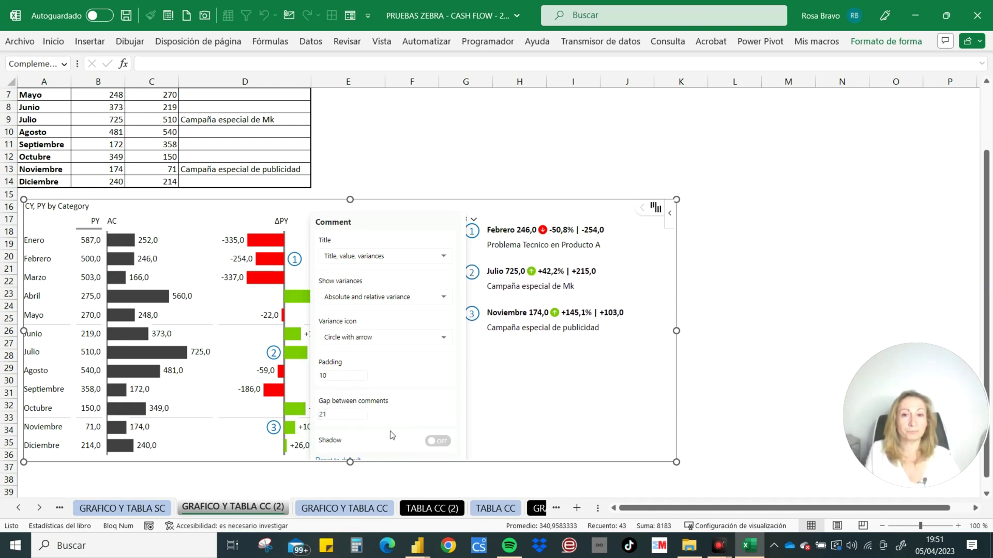
left_click(437, 441)
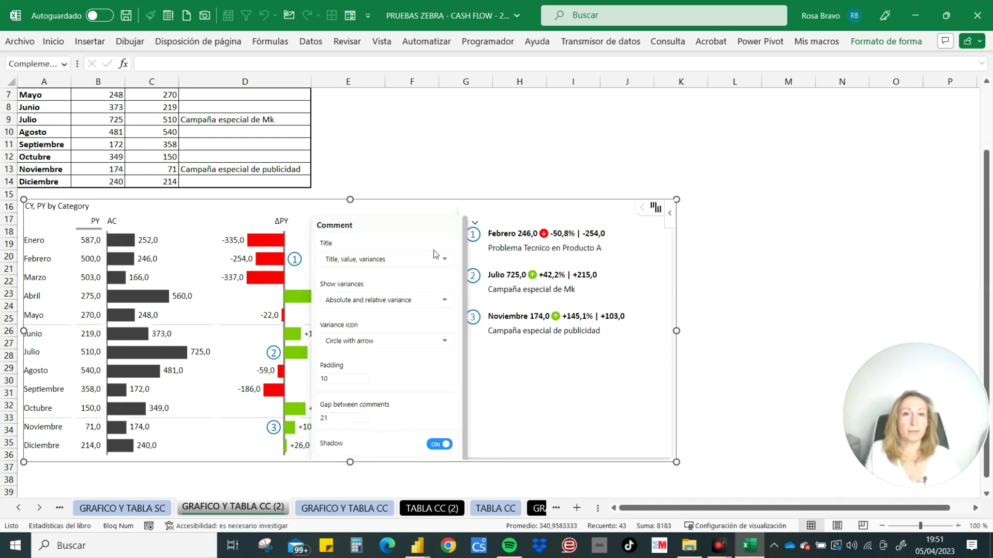
left_click(444, 213)
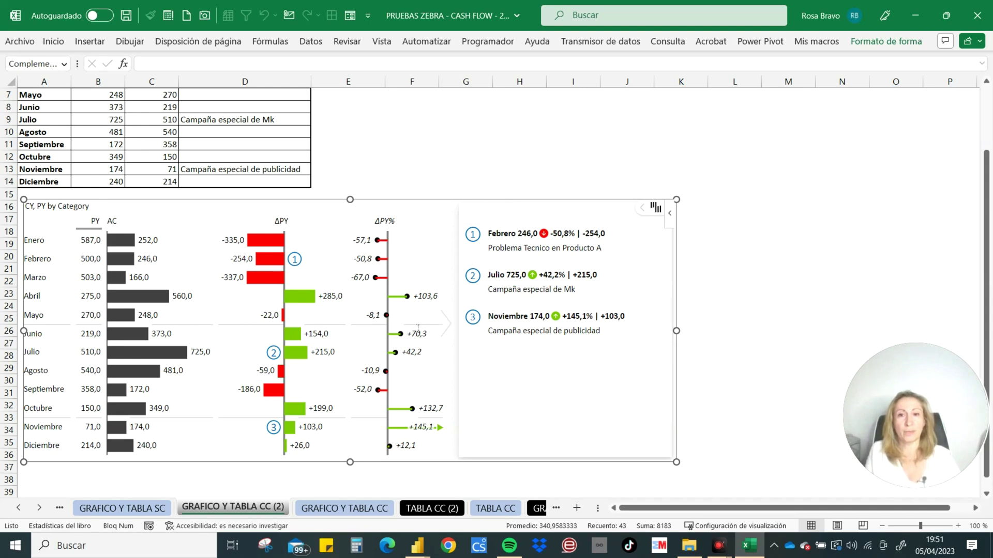
- Switch the Zebra BI visual from chart to table view, dismissing the upgrade screen
left_click(448, 325)
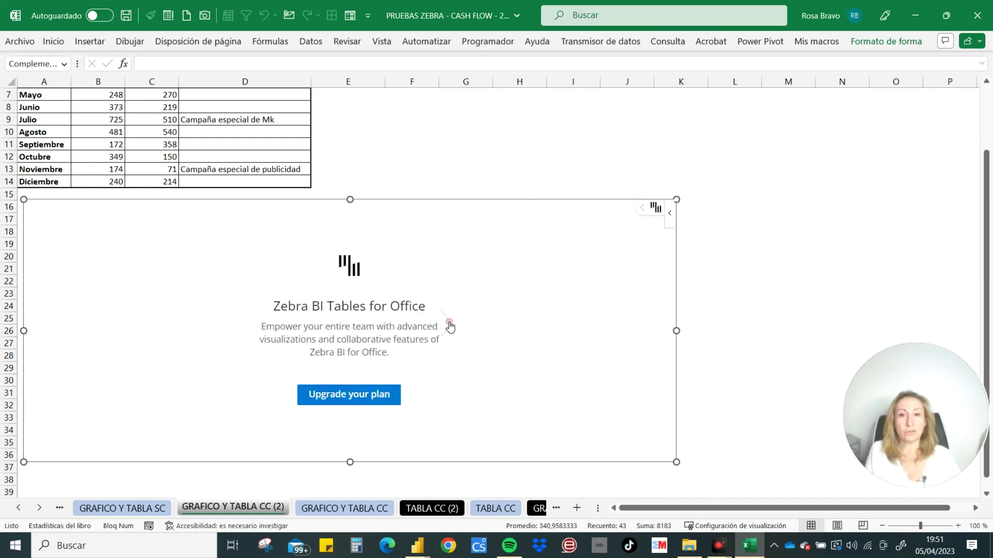
left_click(450, 324)
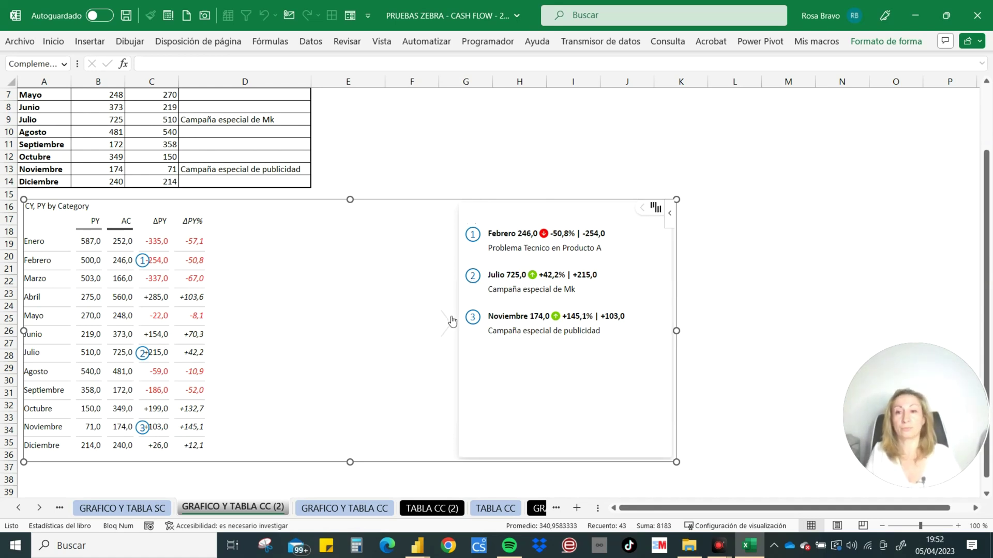
left_click(341, 155)
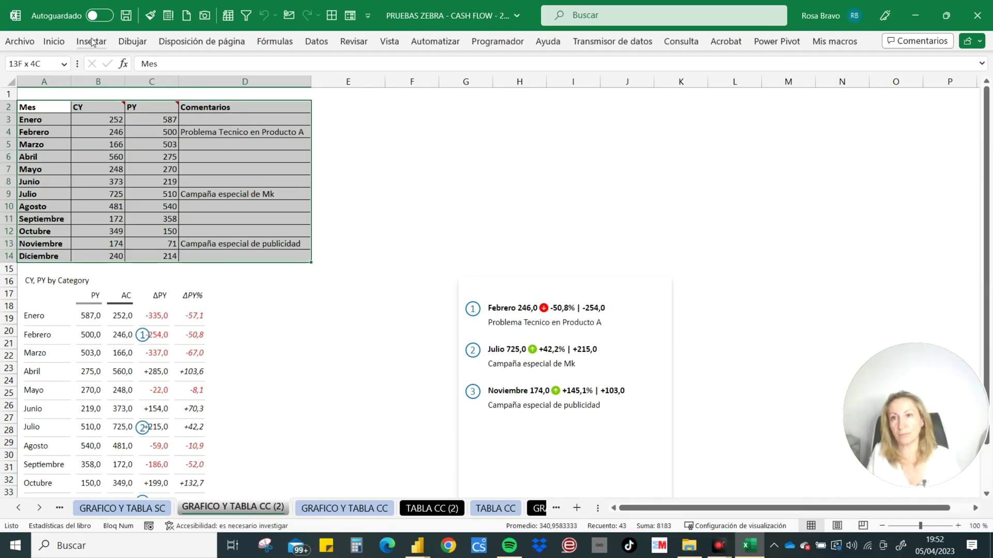
- Insert a Zebra BI Charts for Office visual from My Add-ins on the free license
left_click(92, 41)
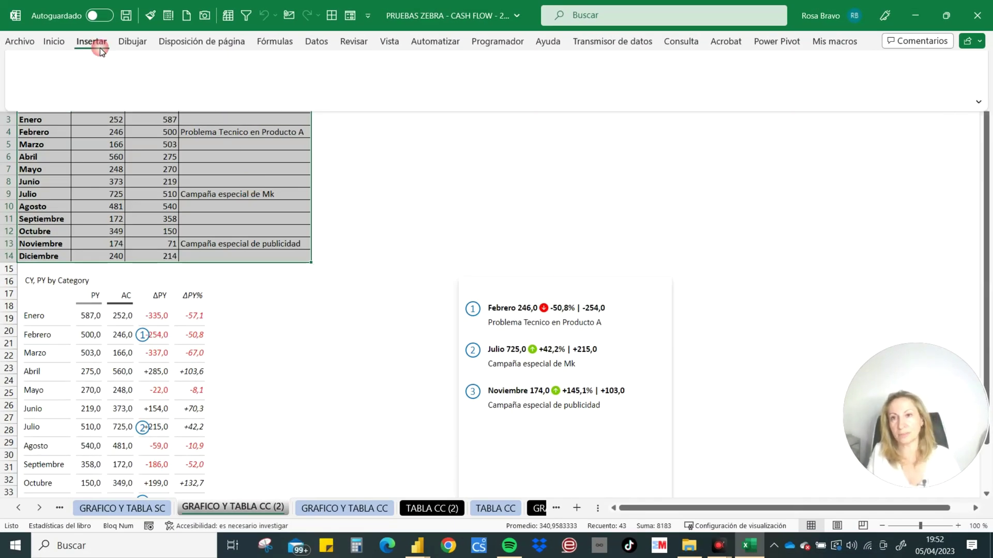
left_click(236, 91)
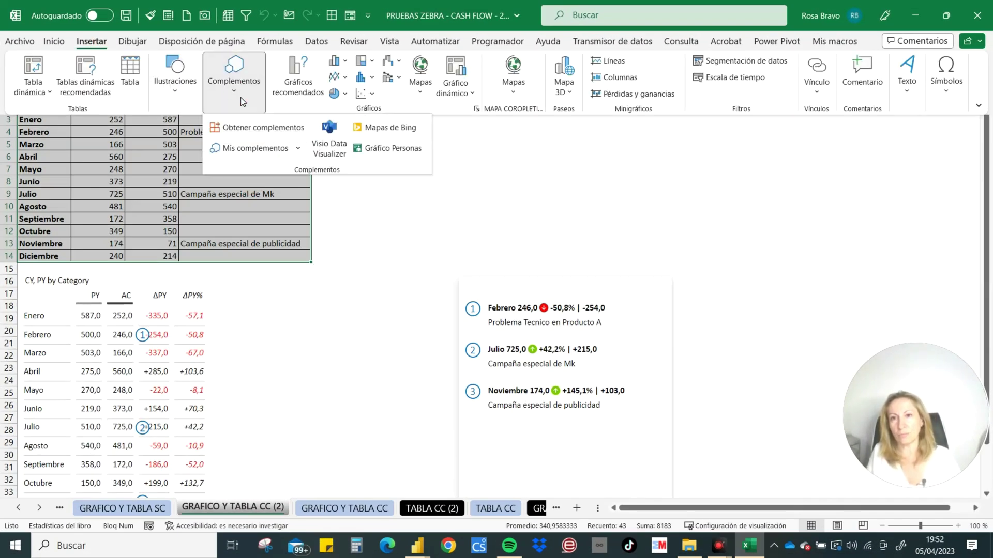
left_click(297, 149)
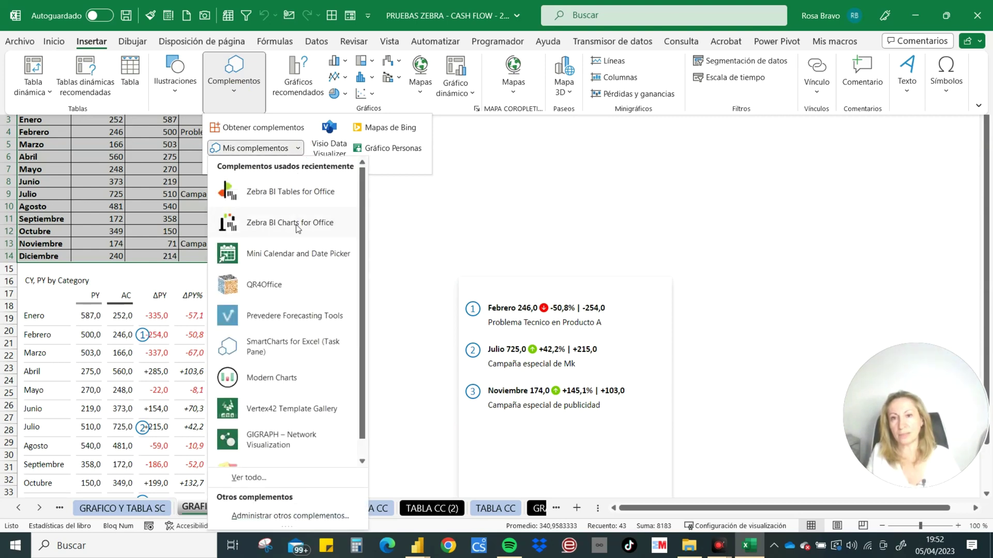
left_click(297, 227)
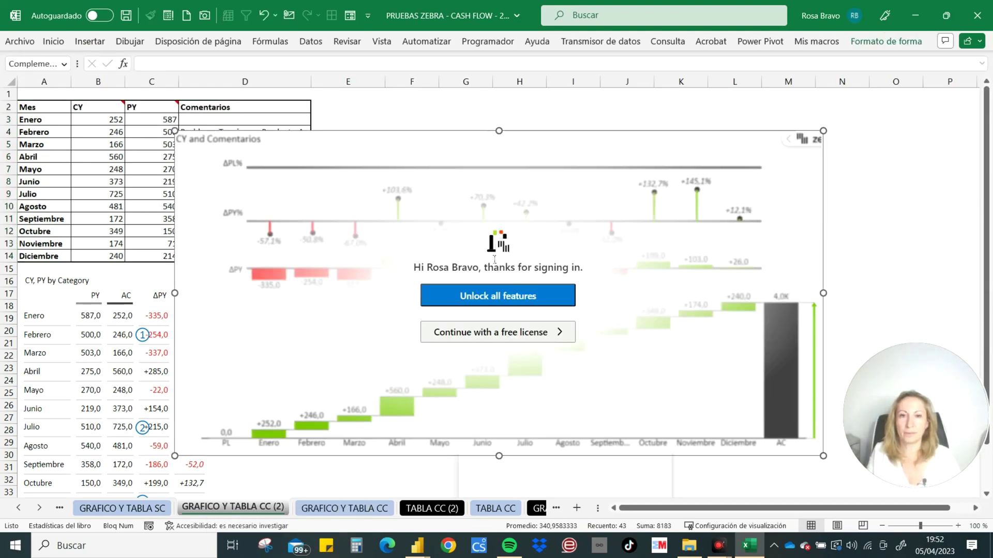
left_click(500, 333)
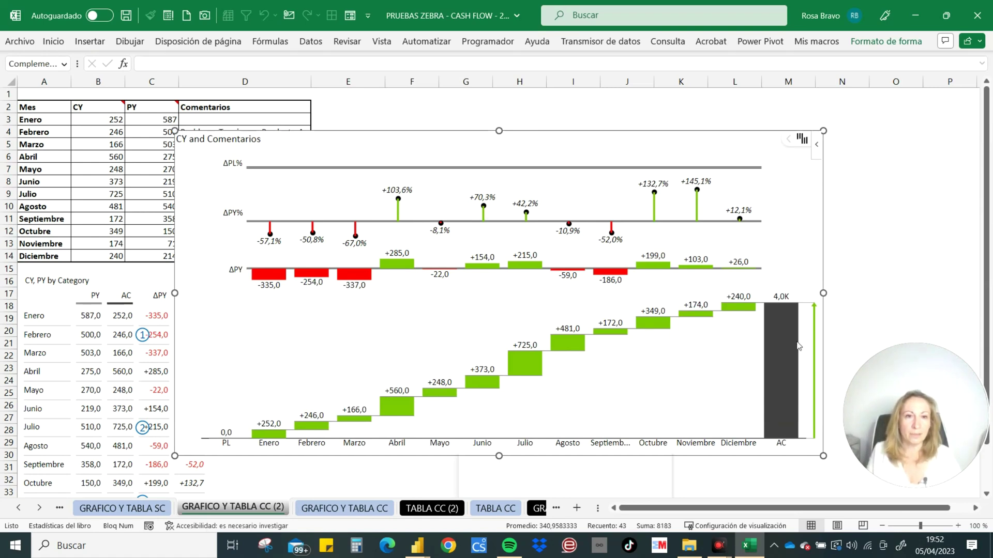
- Move the new chart below the variance table and widen it across the sheet
left_click_drag(749, 405, 643, 346)
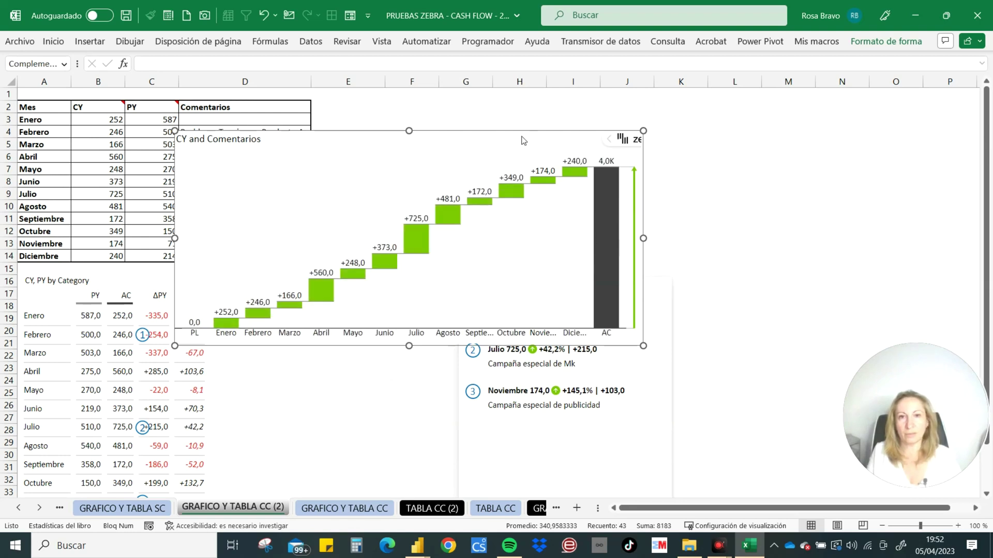
left_click(510, 160)
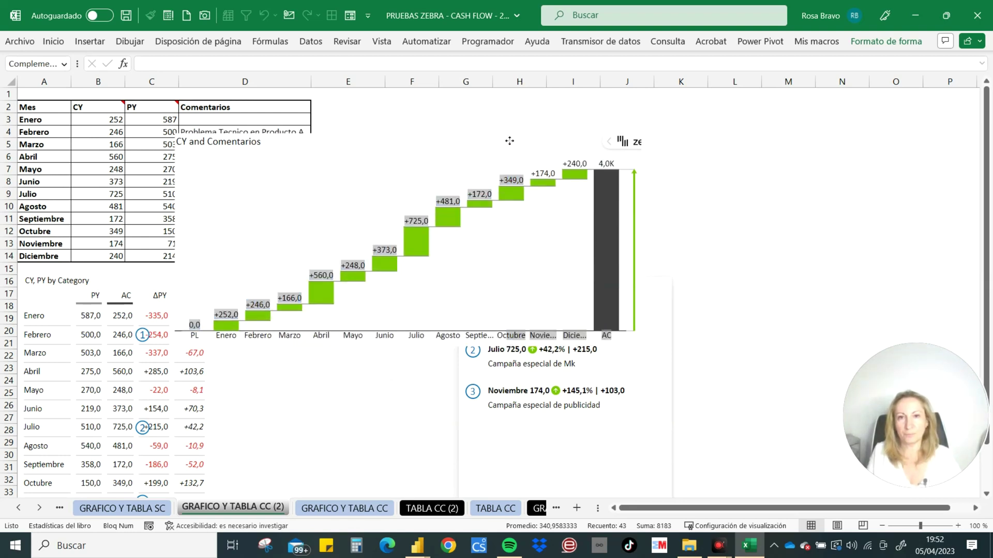
left_click_drag(510, 141, 494, 344)
scroll(641, 260, "down", 3)
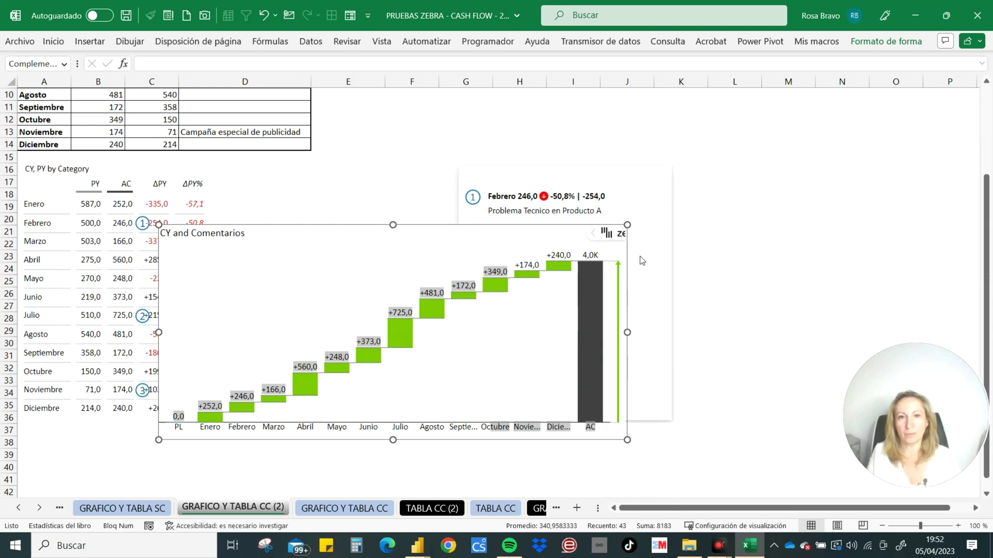
scroll(641, 260, "down", 3)
left_click_drag(470, 114, 503, 347)
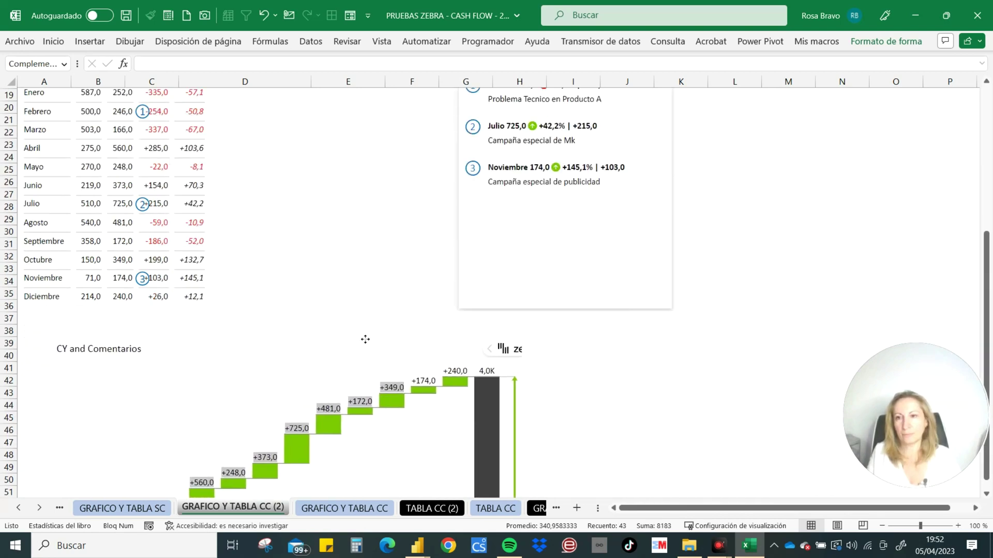
scroll(503, 349, "down", 4)
scroll(545, 315, "down", 2)
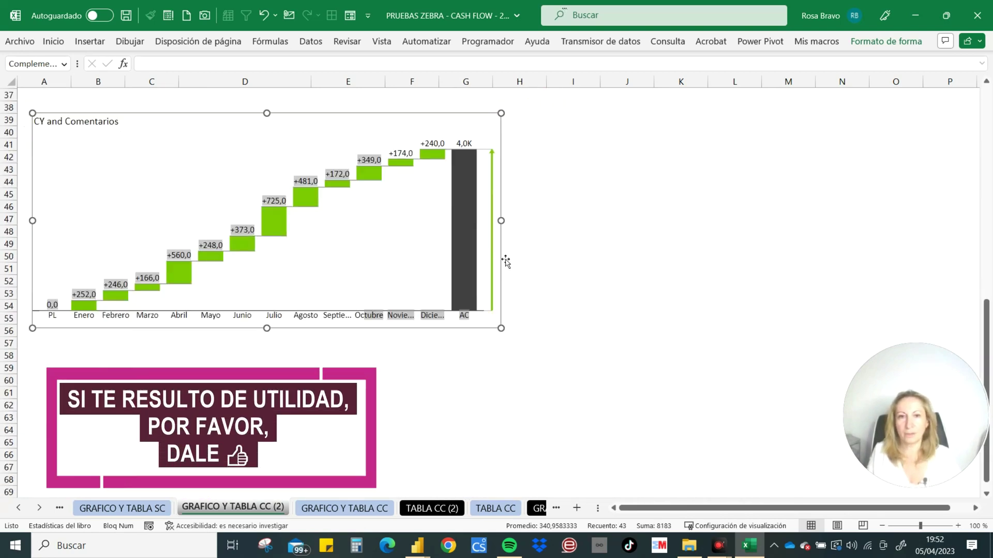
left_click_drag(694, 200, 710, 221)
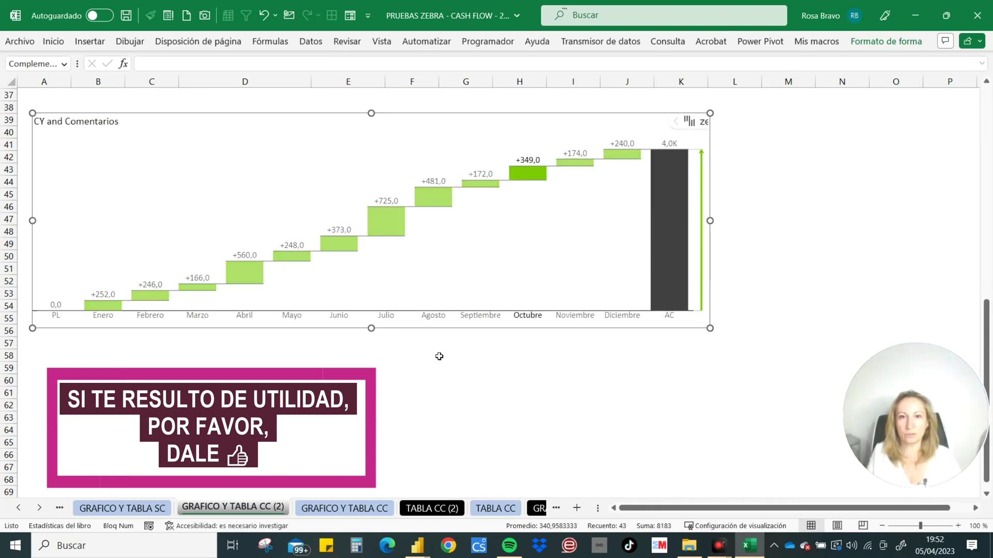
left_click_drag(371, 328, 377, 404)
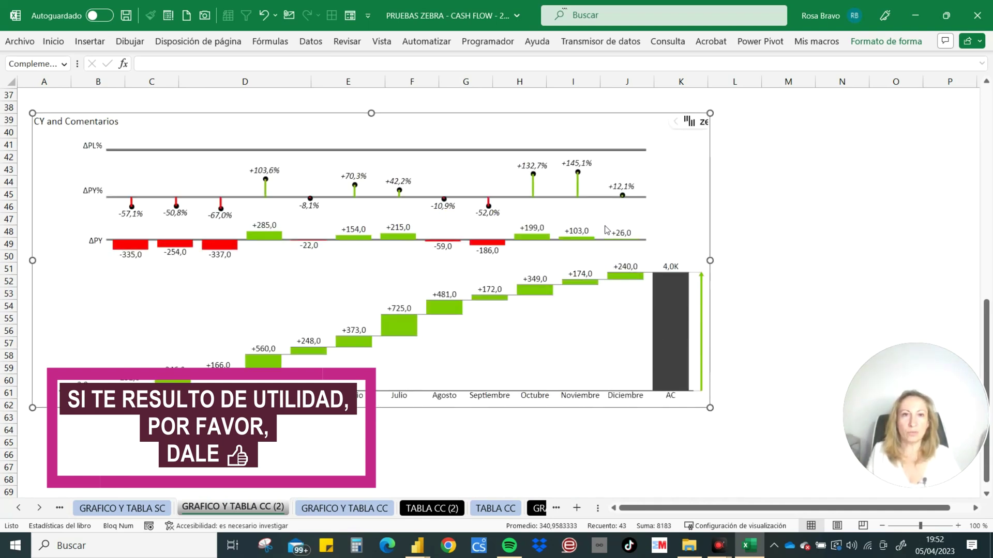
- Reselect the placed waterfall chart
left_click(734, 195)
scroll(731, 252, "up", 4)
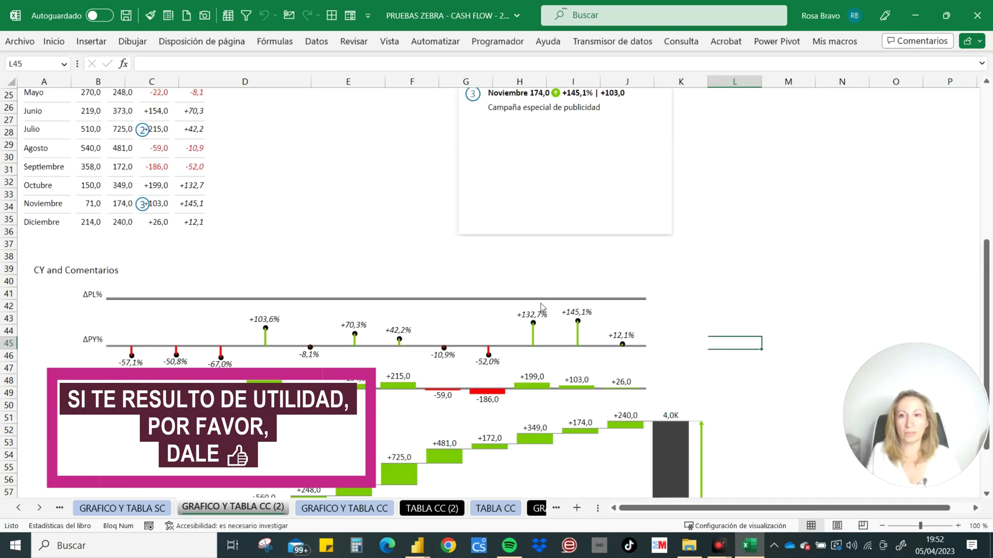
left_click(485, 279)
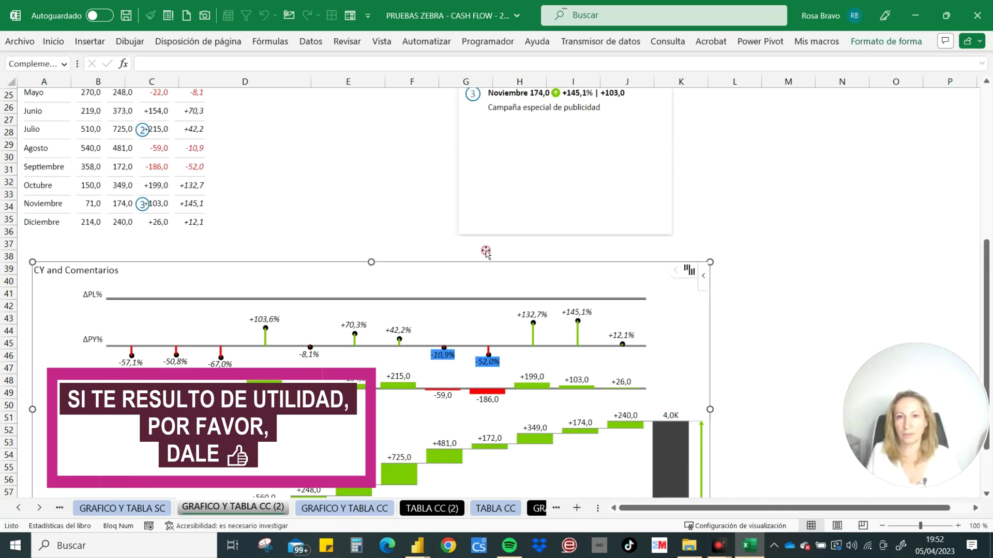
left_click(485, 269)
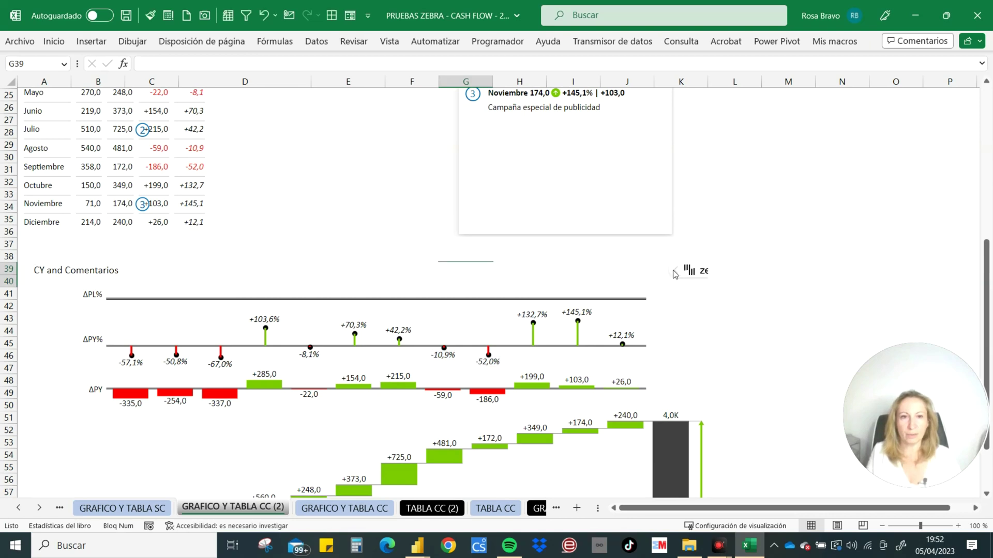
left_click(674, 274)
- Move Comentarios from the Plan slot into Comments so Febrero, Julio and Noviembre notes appear
left_click(661, 270)
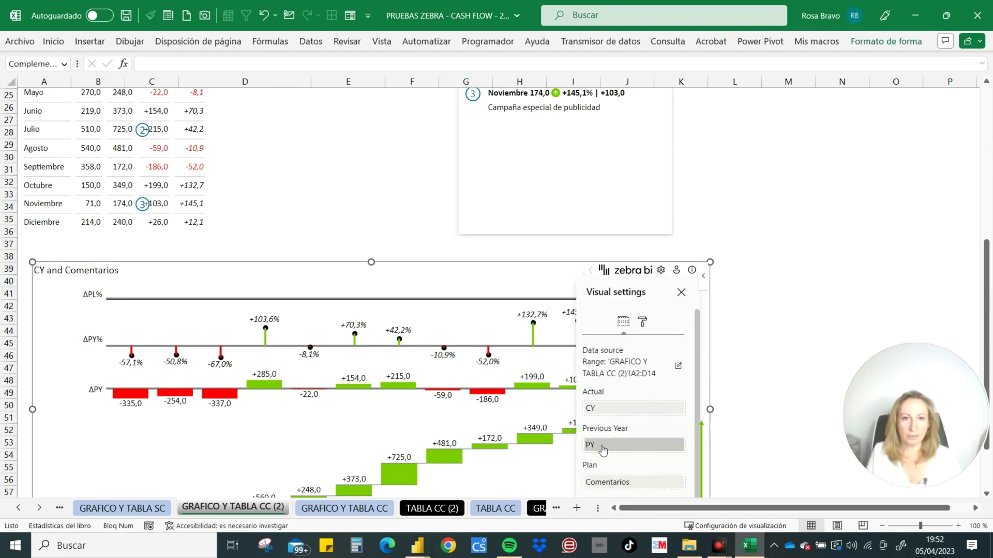
left_click(814, 268)
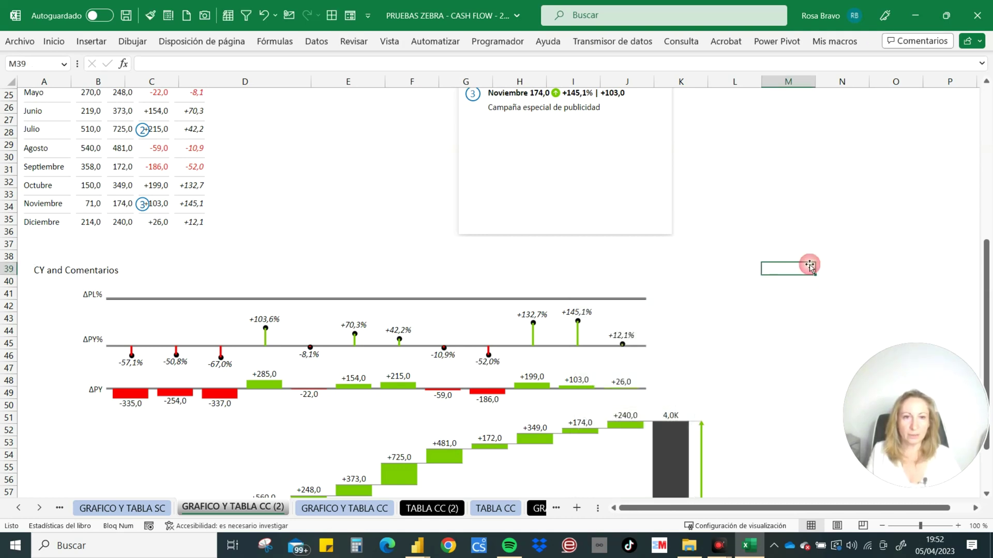
scroll(791, 248, "down", 7)
scroll(778, 223, "up", 3)
left_click(676, 133)
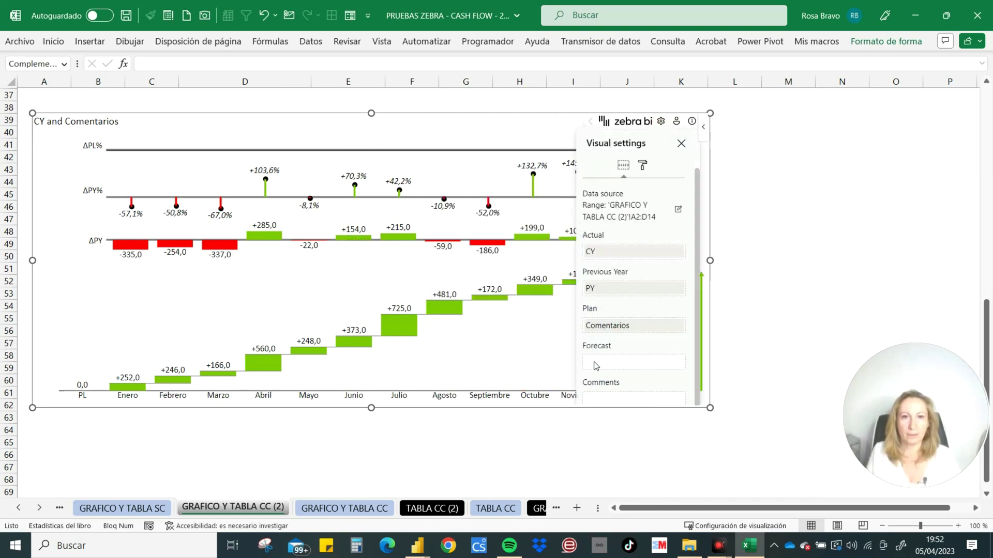
left_click_drag(609, 325, 611, 399)
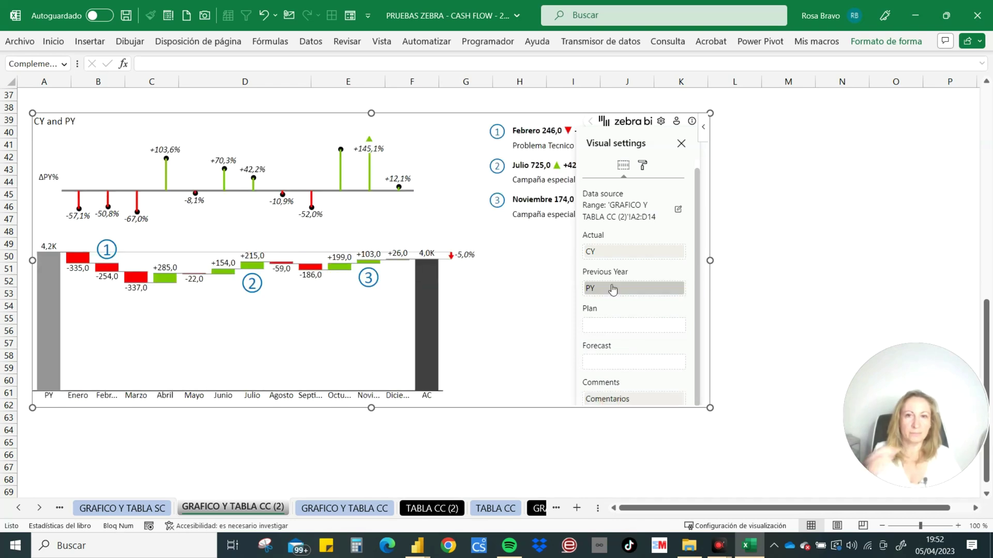
left_click(681, 143)
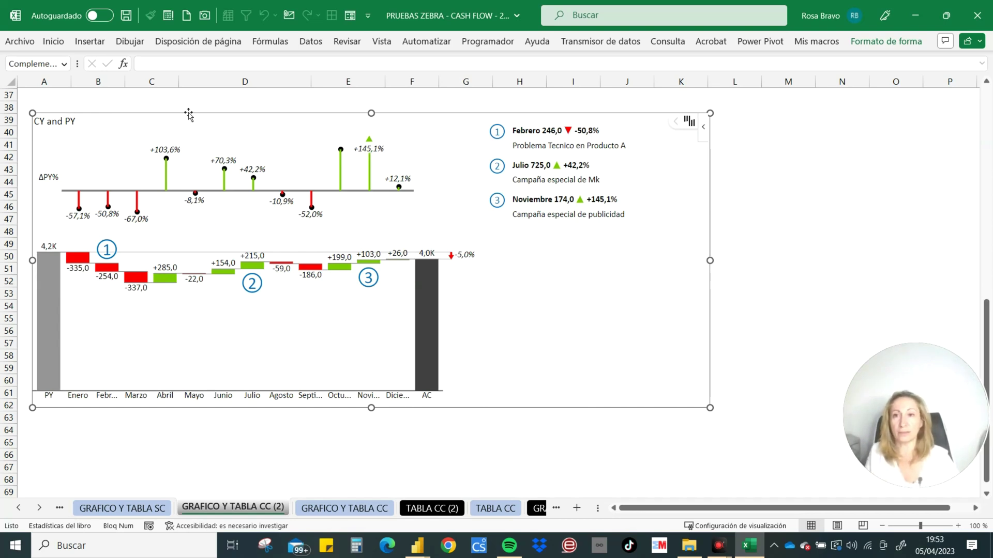
- Show absolute and relative variances with circle-arrow icons in the chart's comments
left_click_drag(188, 116, 179, 114)
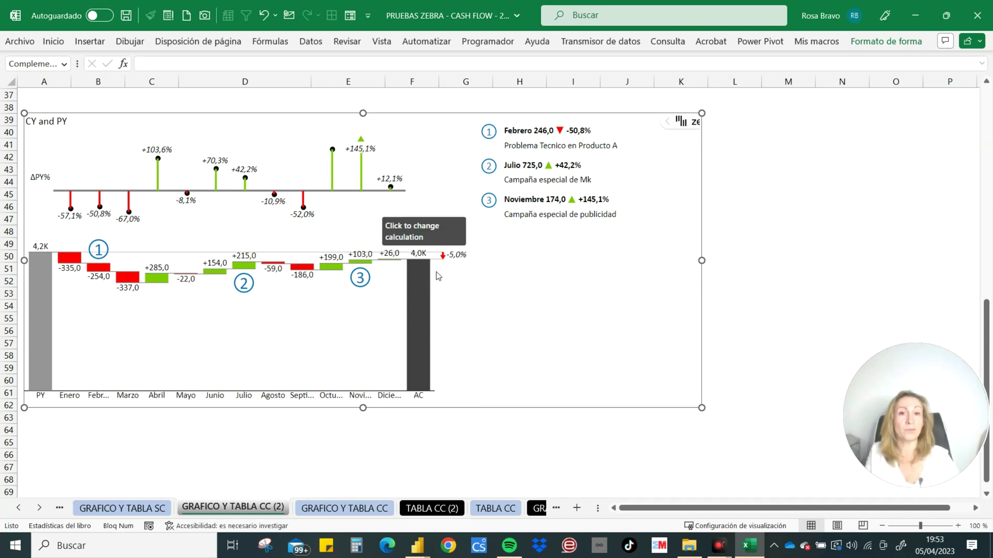
mouse_move(543, 170)
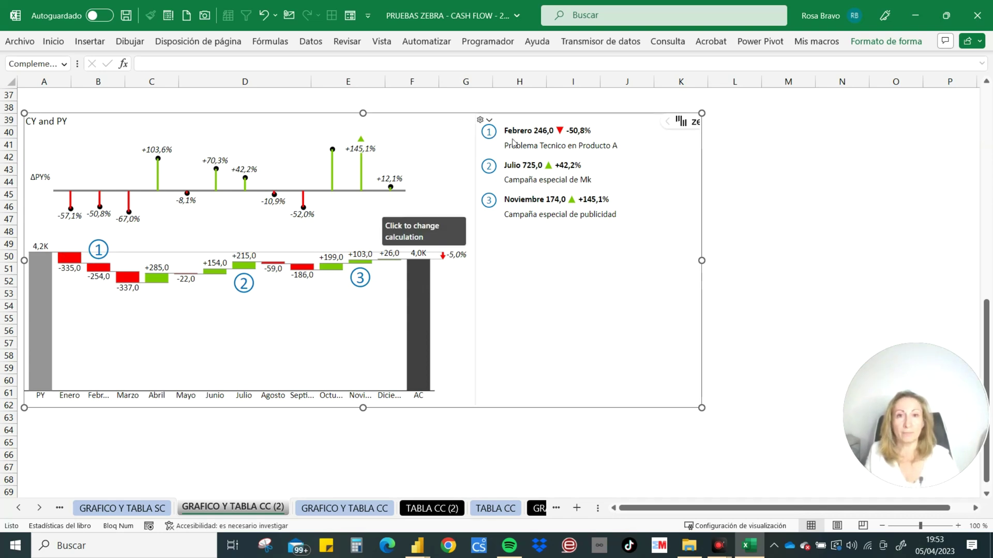
left_click(480, 121)
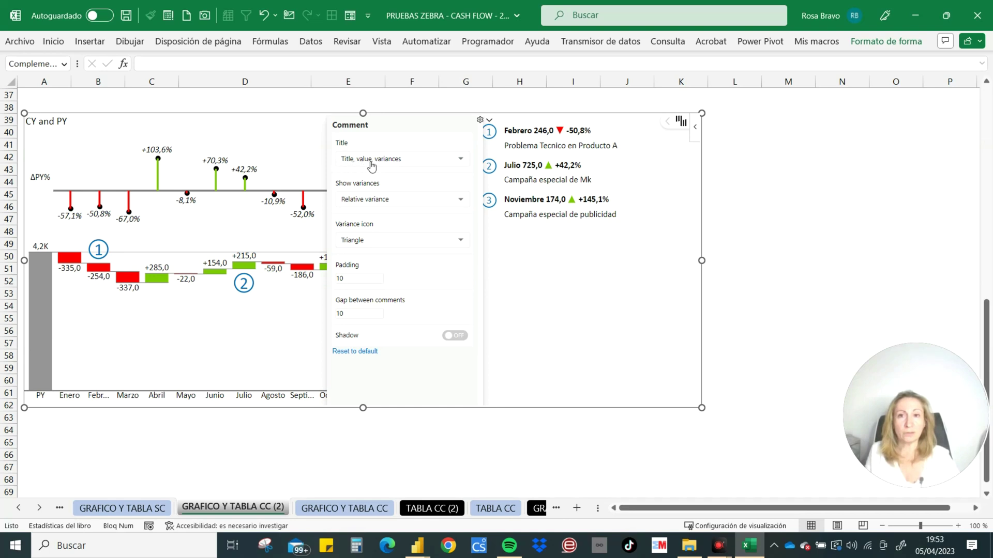
left_click(355, 206)
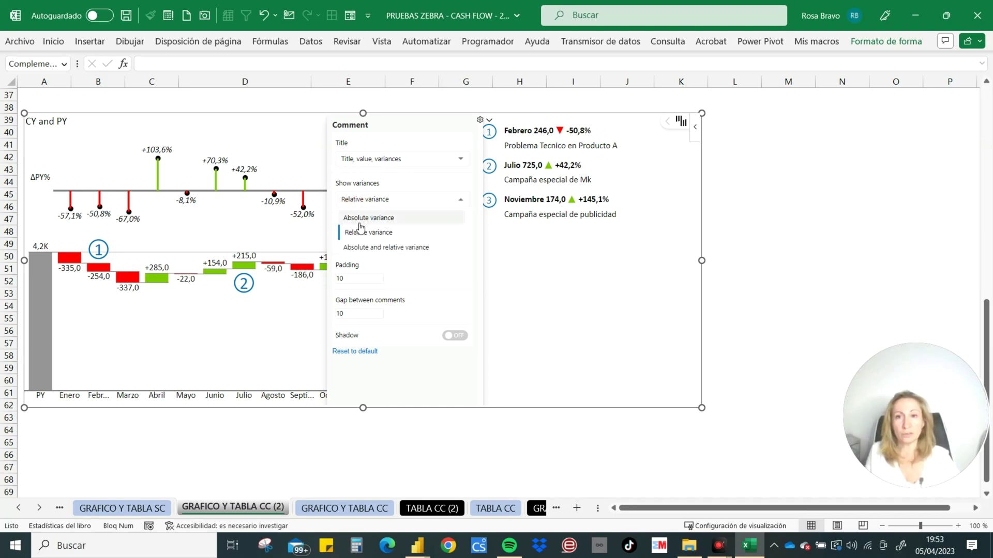
left_click(360, 248)
left_click(362, 244)
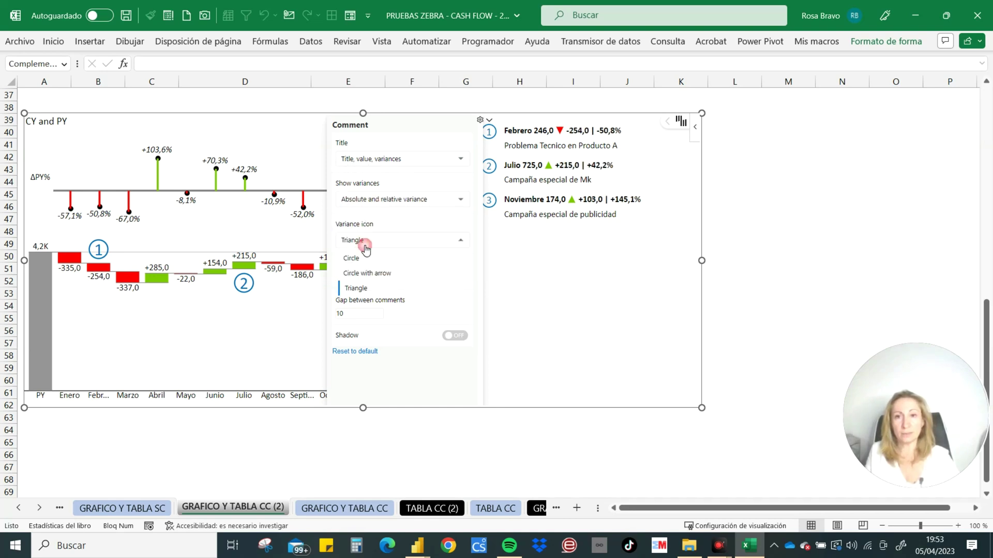
left_click(364, 274)
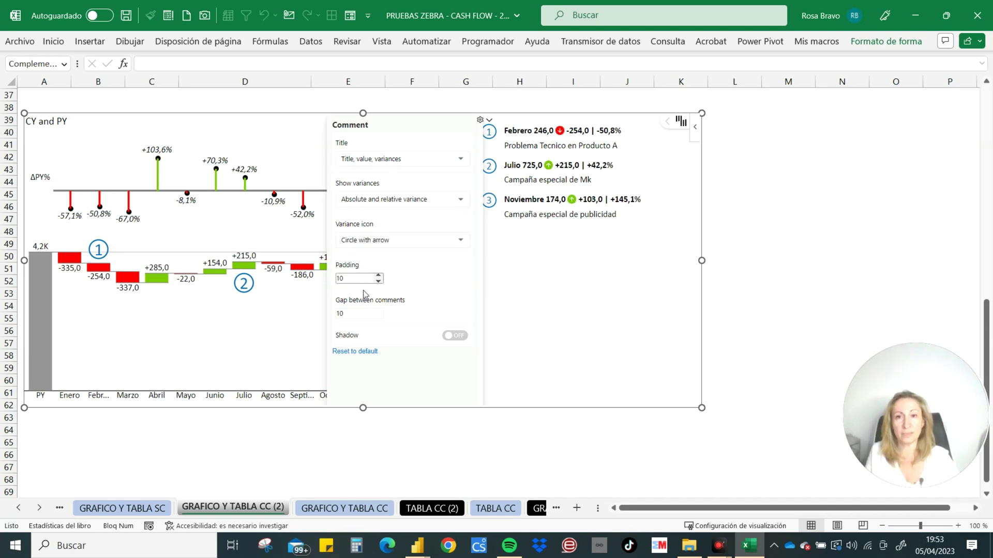
- Set the gap between comments to 20 and turn the comment shadow on
left_click(378, 311)
left_click(378, 311)
left_click(378, 311)
left_click(378, 312)
left_click(378, 311)
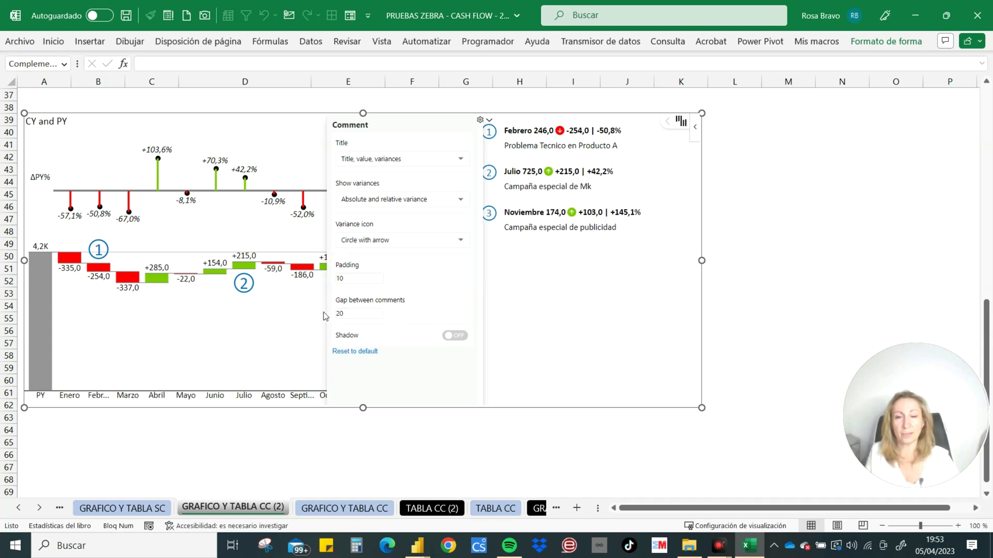
left_click(459, 337)
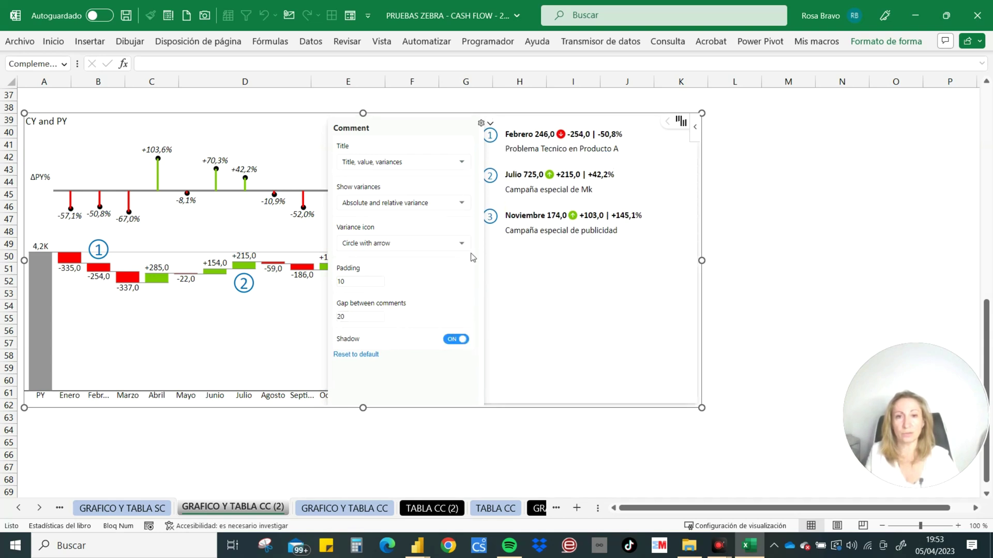
left_click(666, 125)
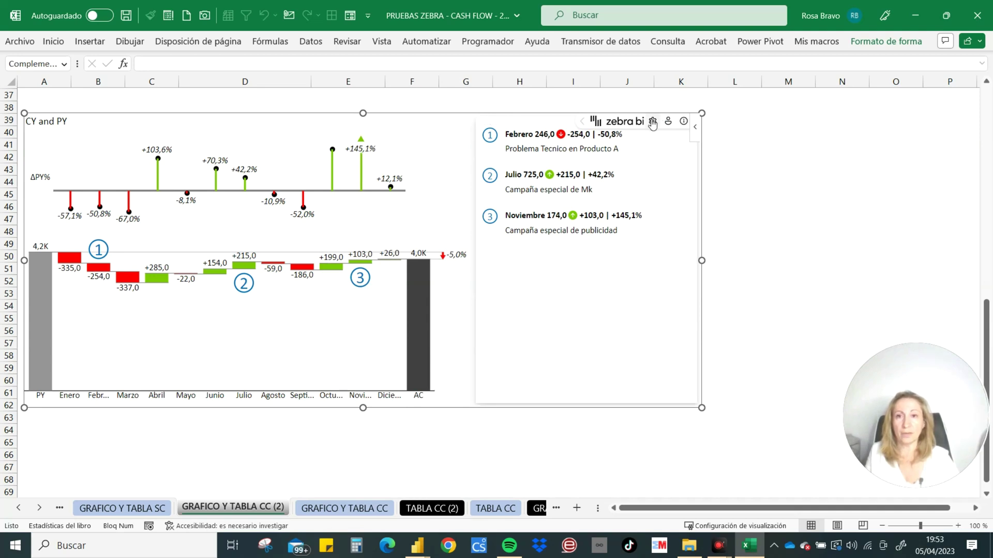
- Set the chart's Negative values format to Parenthesis | (123.4) in the formatting settings
left_click(652, 122)
left_click(634, 174)
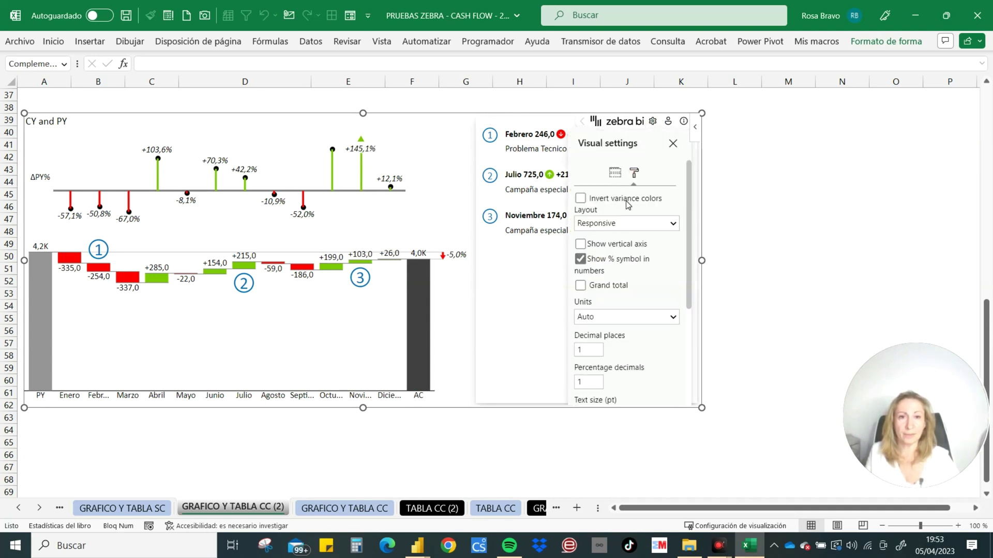
scroll(628, 279, "down", 1)
scroll(628, 279, "down", 2)
left_click(580, 211)
scroll(619, 319, "down", 2)
scroll(615, 310, "up", 2)
scroll(611, 297, "up", 3)
scroll(610, 277, "down", 2)
scroll(612, 281, "down", 1)
scroll(613, 284, "down", 1)
left_click(673, 286)
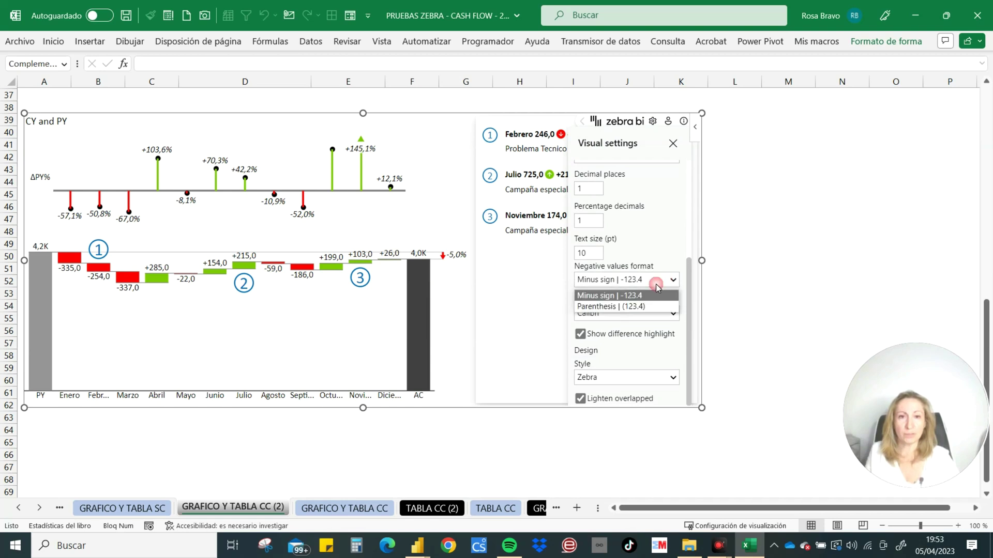
left_click(632, 309)
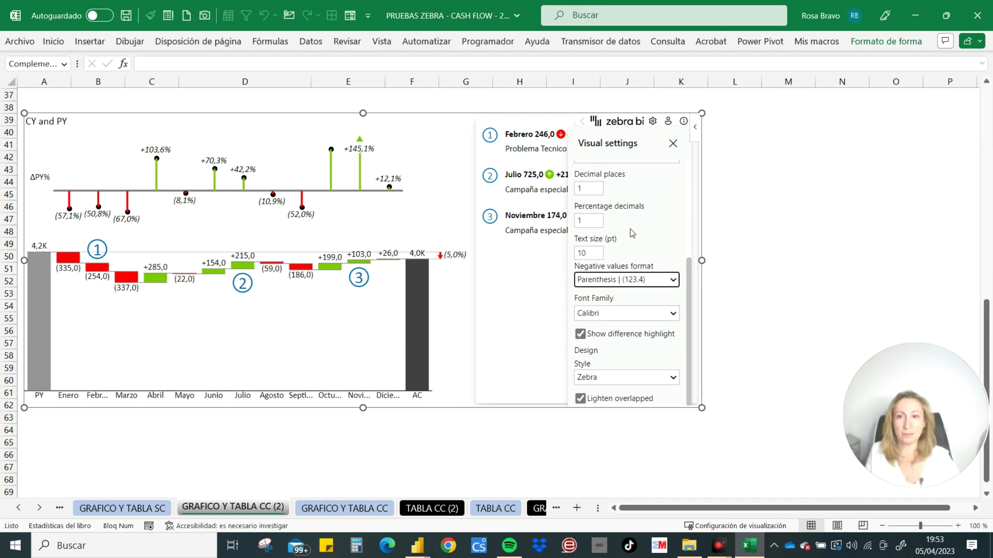
left_click(671, 145)
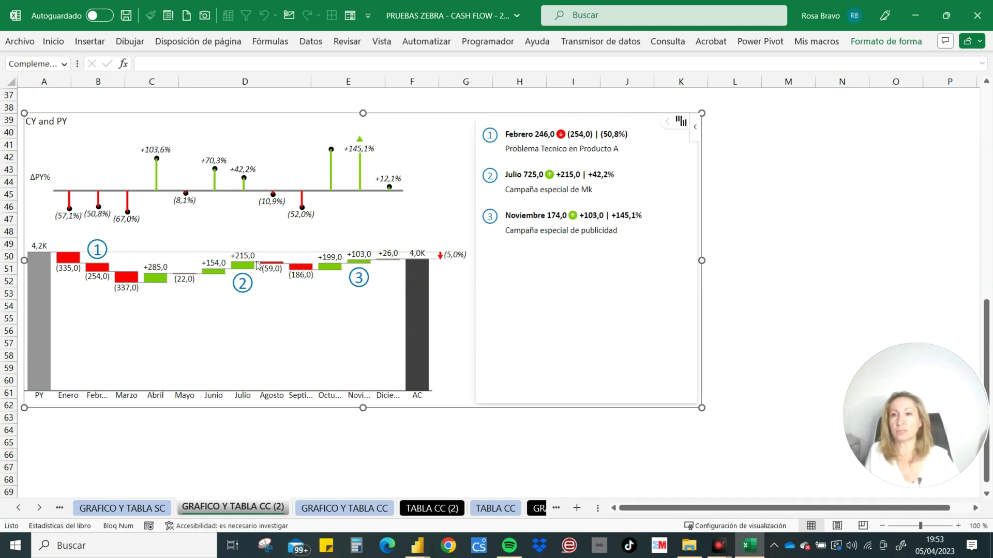
mouse_move(590, 233)
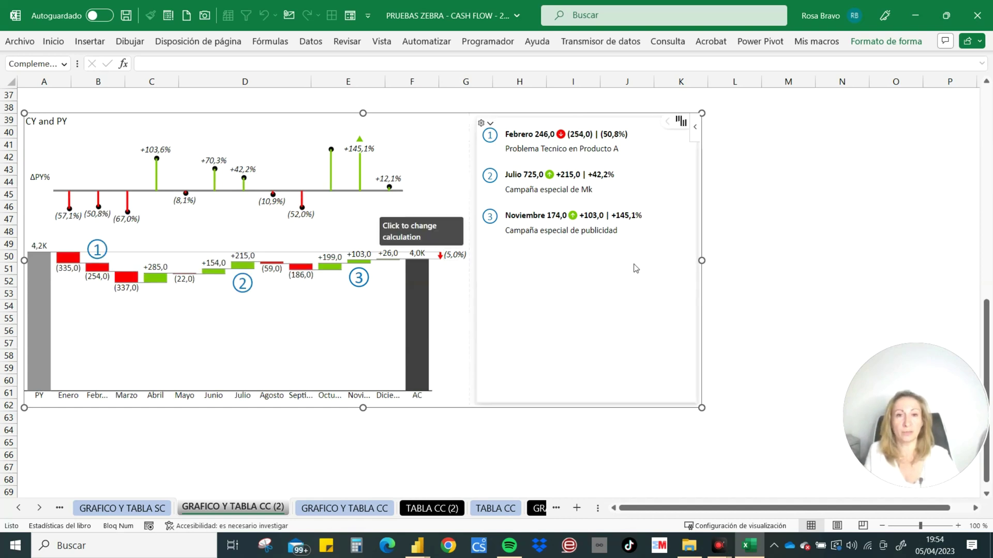
- Make the chart taller and cycle views to the ΔPY% pins, ΔPY bars and PY/AC layout
left_click(694, 259)
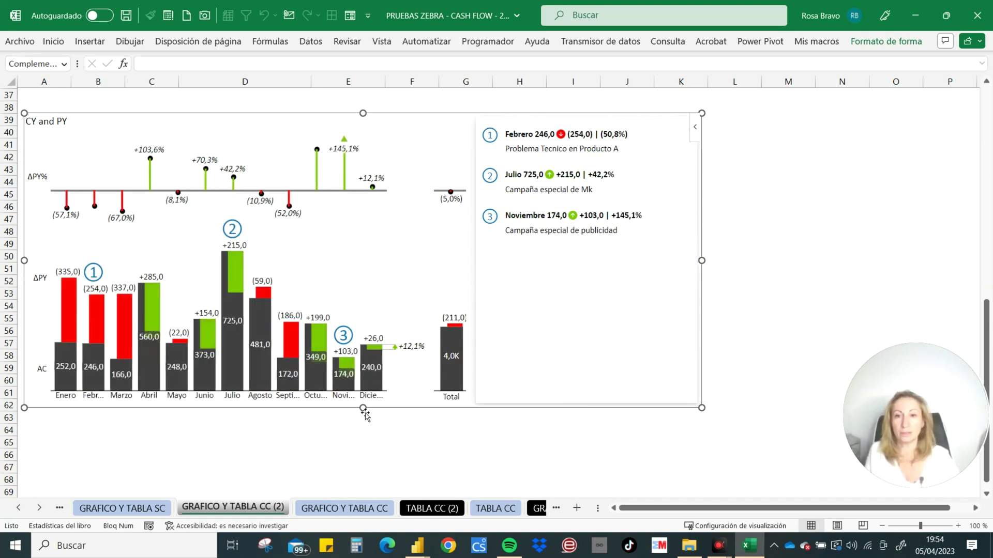
left_click_drag(363, 408, 363, 488)
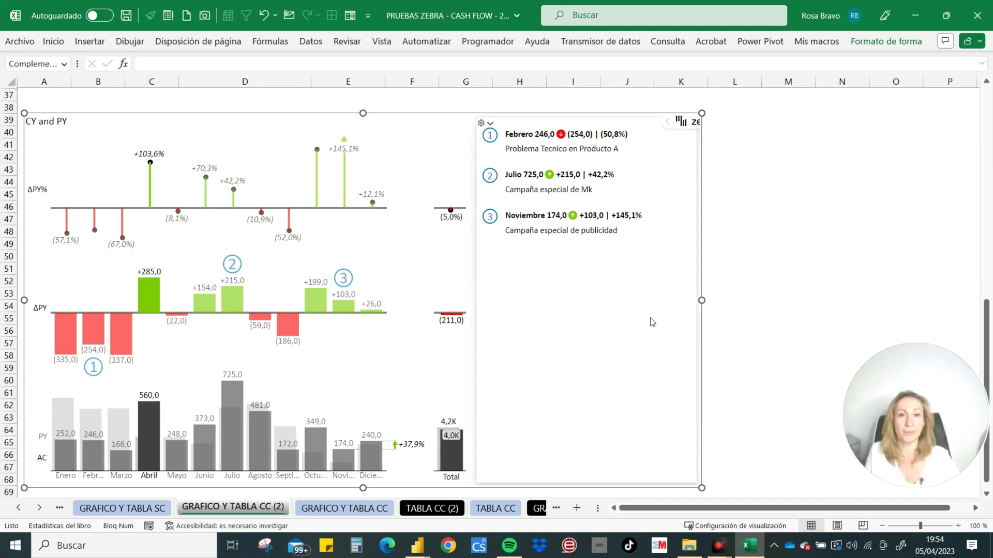
left_click(698, 299)
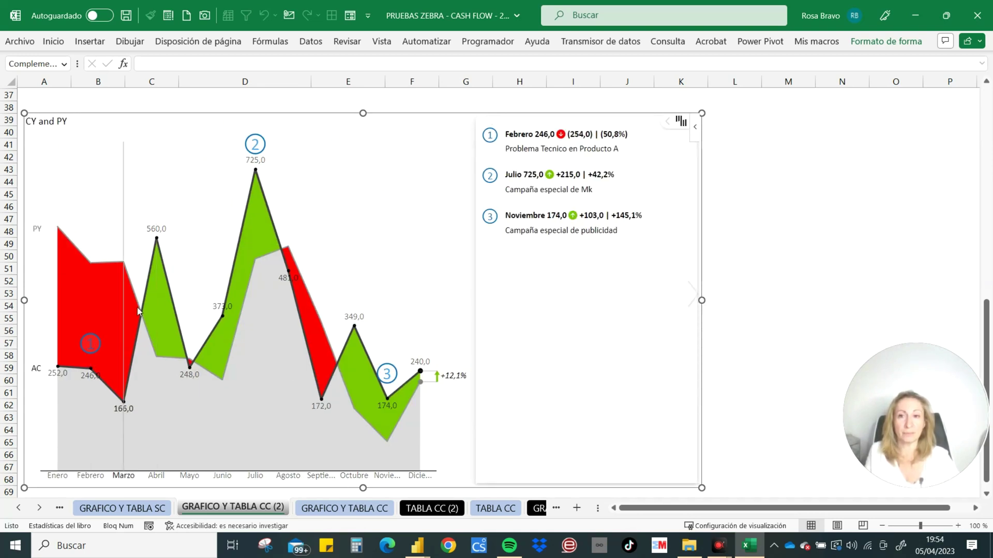
left_click(691, 299)
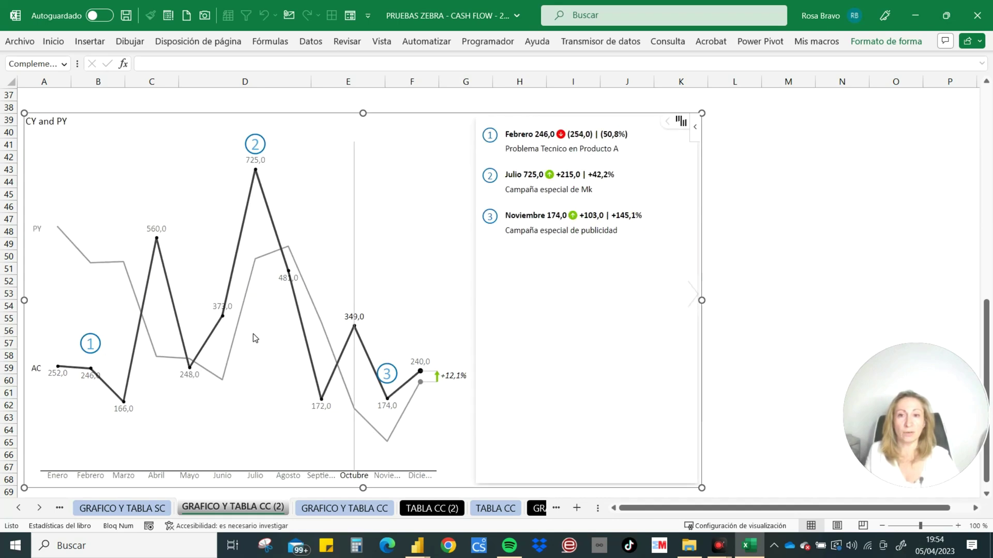
left_click(692, 305)
left_click(692, 303)
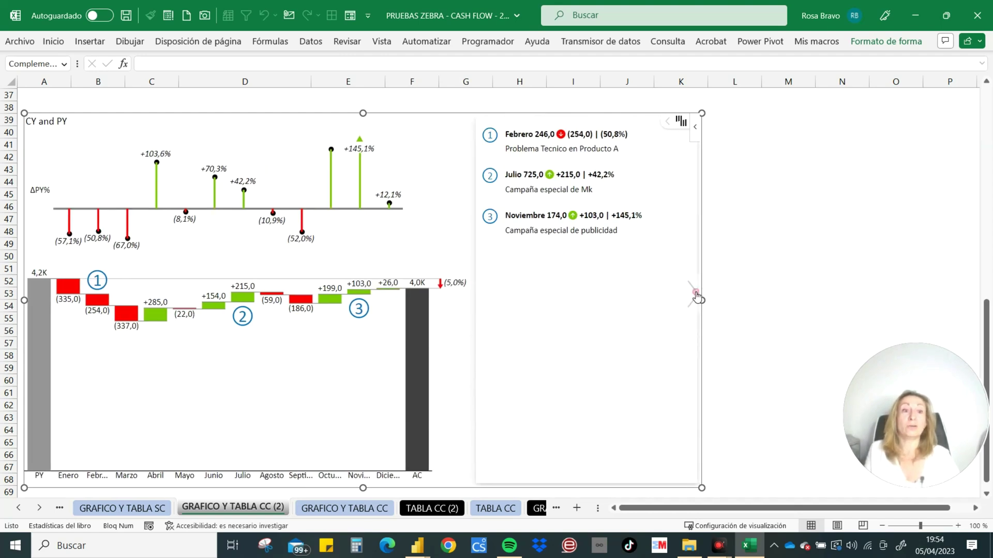
left_click(696, 296)
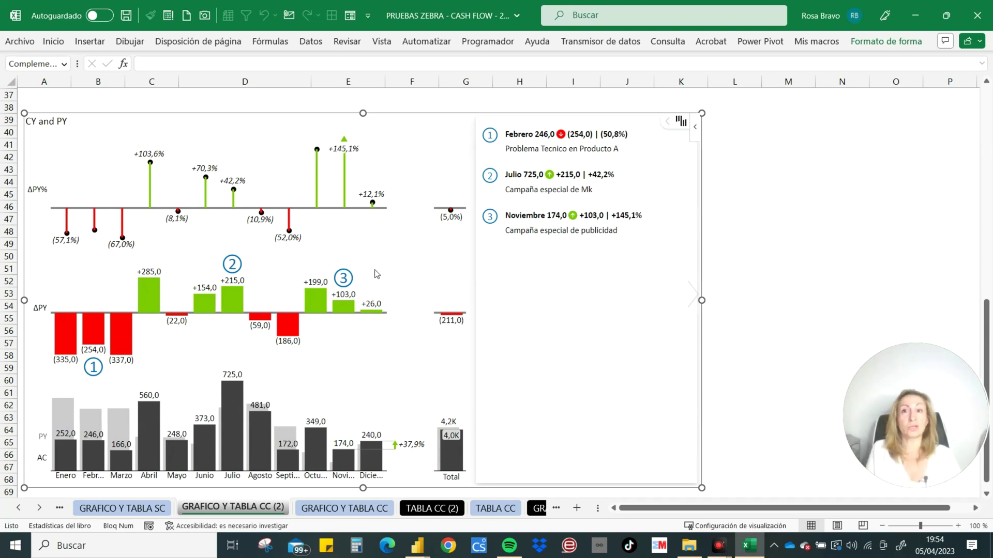
mouse_move(598, 345)
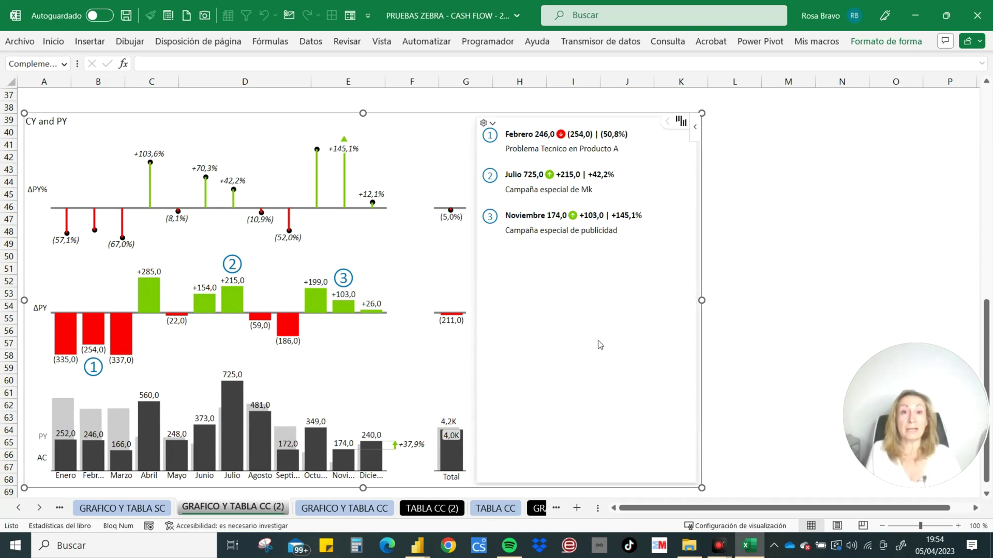
- Scroll back to the top and select the CY, PY by Category table
left_click(787, 244)
scroll(709, 280, "up", 4)
scroll(704, 275, "up", 3)
scroll(704, 275, "up", 4)
scroll(704, 275, "up", 1)
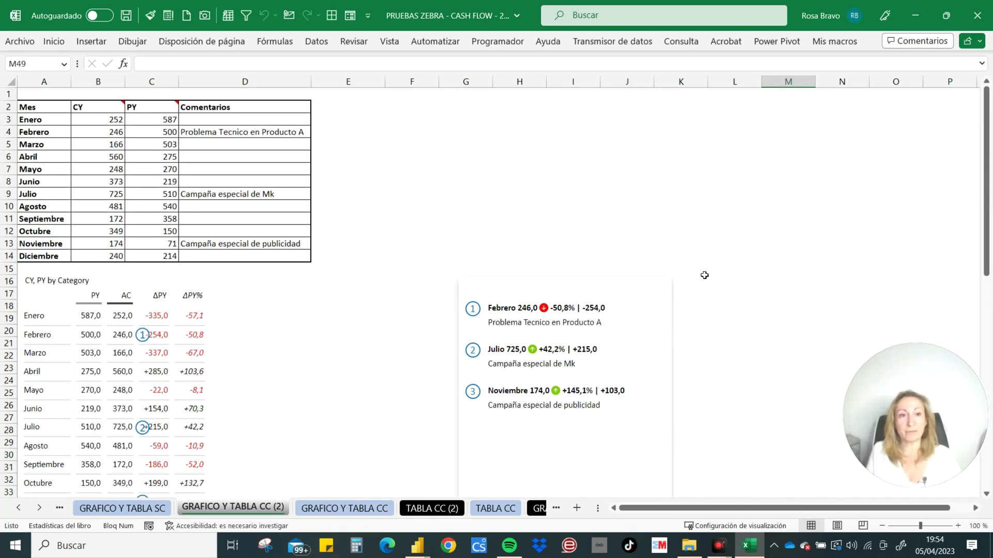
scroll(705, 275, "down", 2)
scroll(704, 275, "up", 2)
left_click(621, 290)
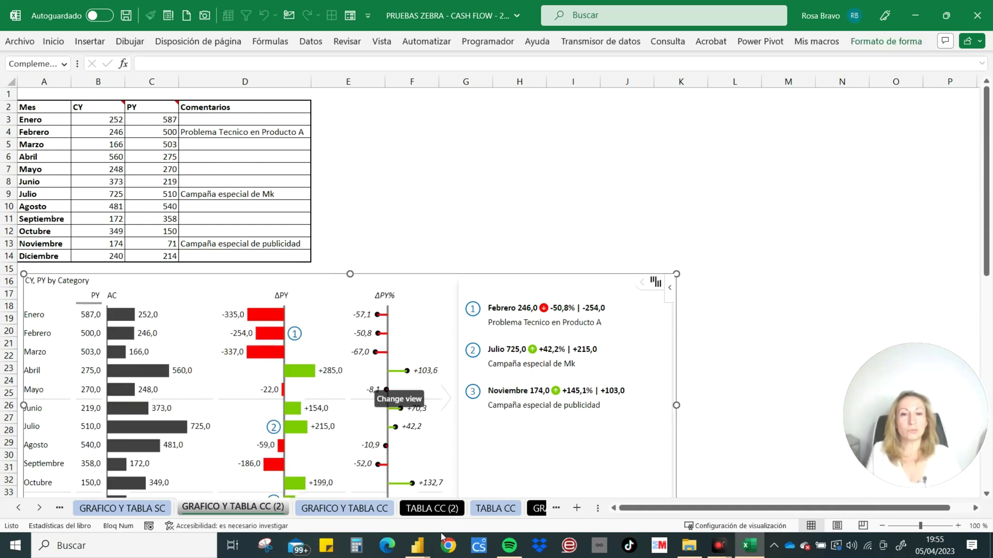
- Compare with the Power BI cash flow report, highlighting the C.01 row, then return to Excel
left_click(417, 546)
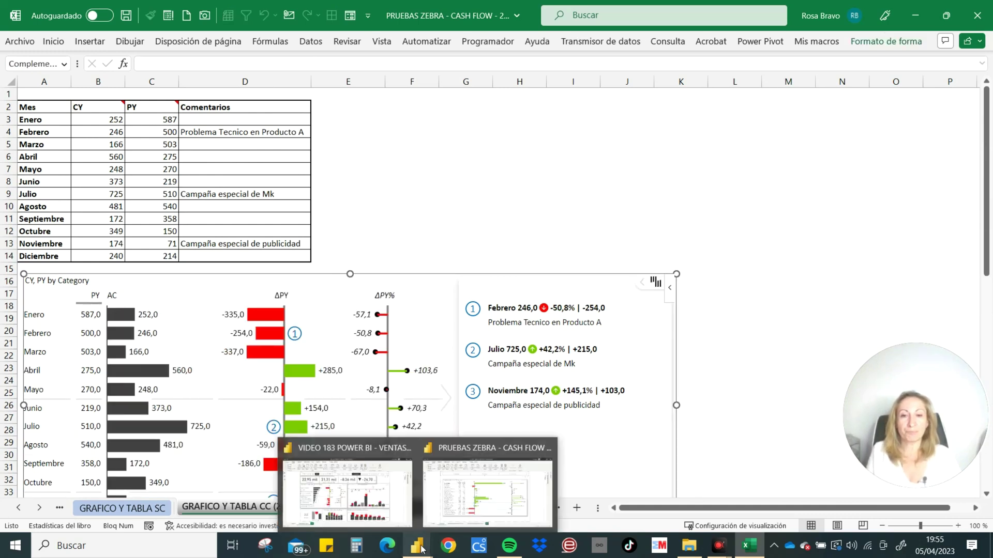
left_click(462, 496)
left_click(483, 316)
left_click(478, 368)
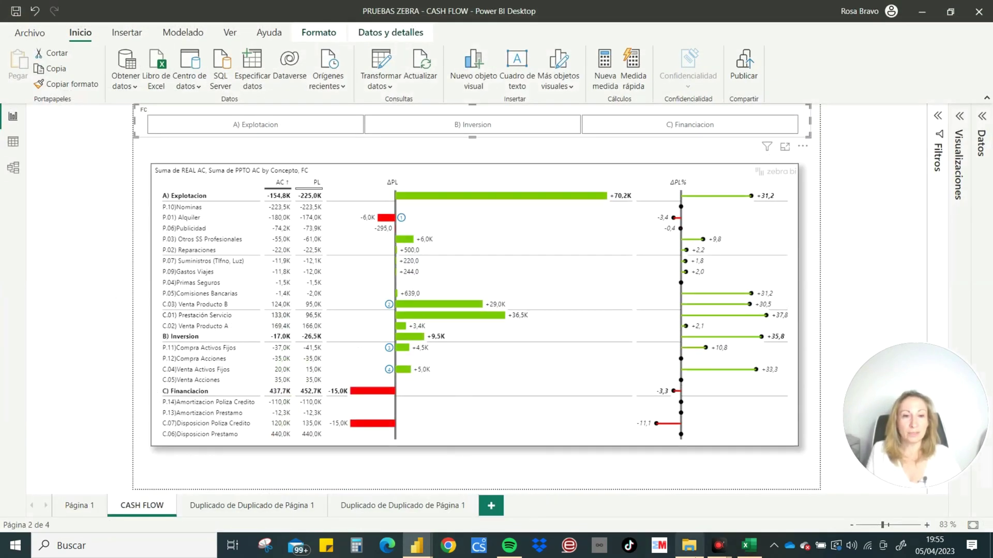
left_click(748, 545)
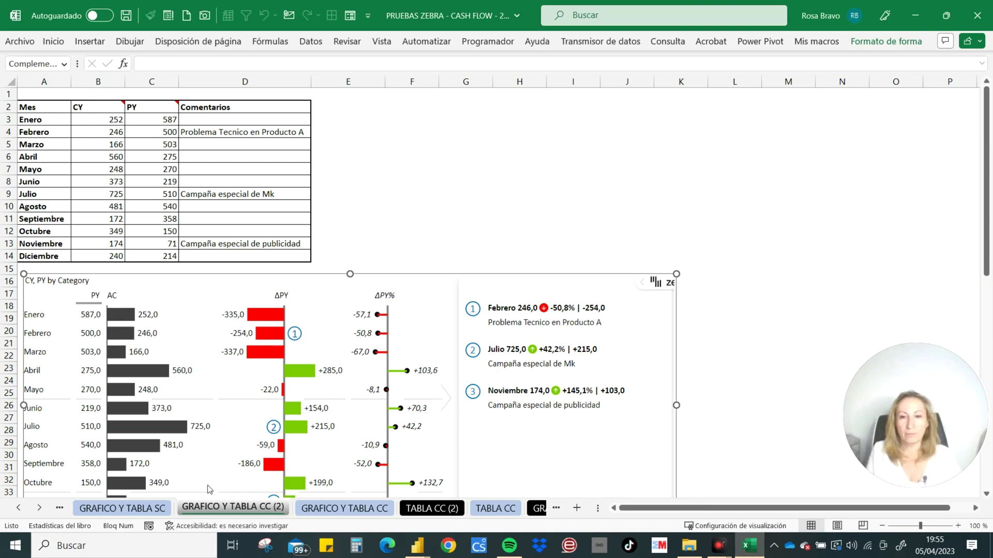
- Toggle between the CASH FLOW REAL and CASH FLOW PREVISION sheets, ending on PREVISION
scroll(104, 509, "down", 2)
scroll(155, 508, "down", 2)
scroll(206, 510, "down", 2)
left_click(229, 509)
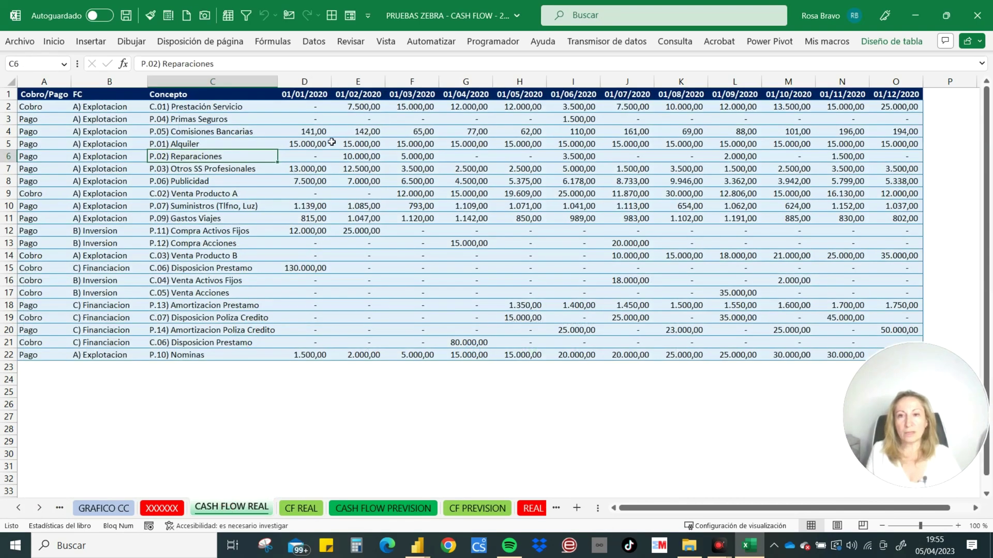
left_click(405, 511)
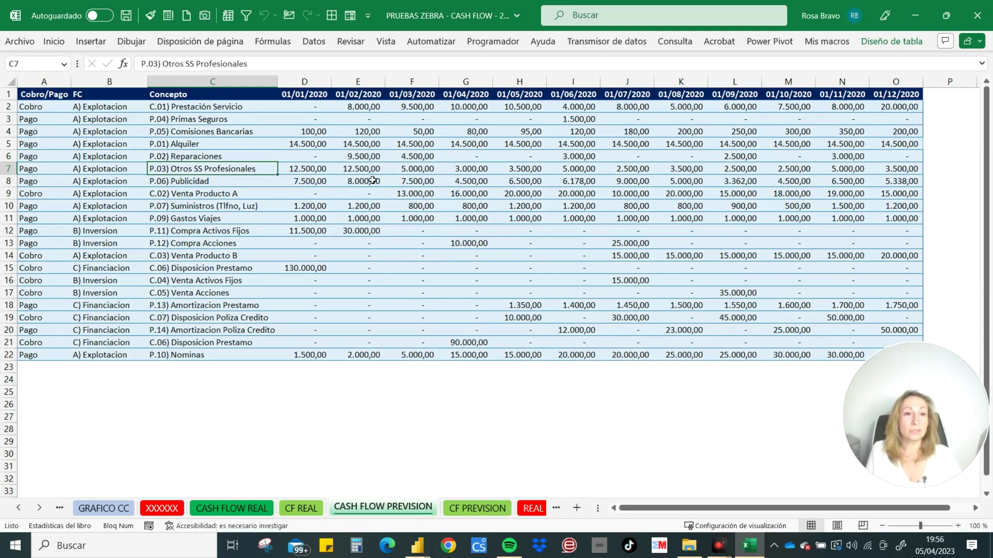
left_click(233, 512)
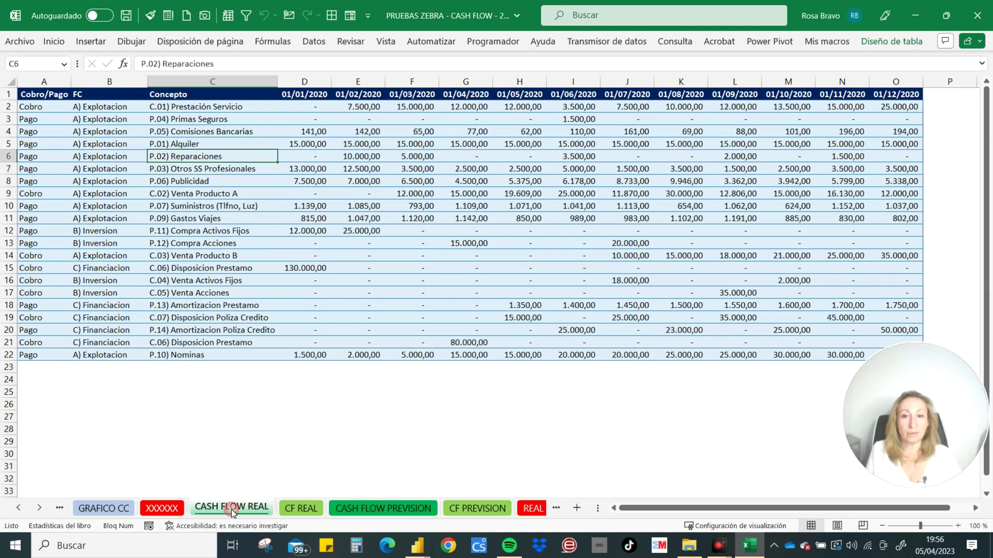
left_click(385, 513)
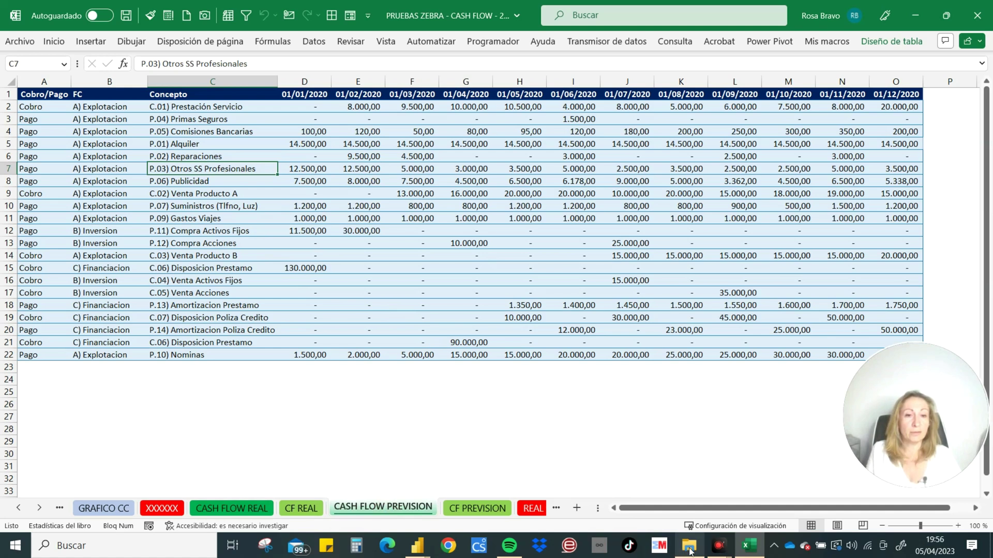
mouse_move(417, 545)
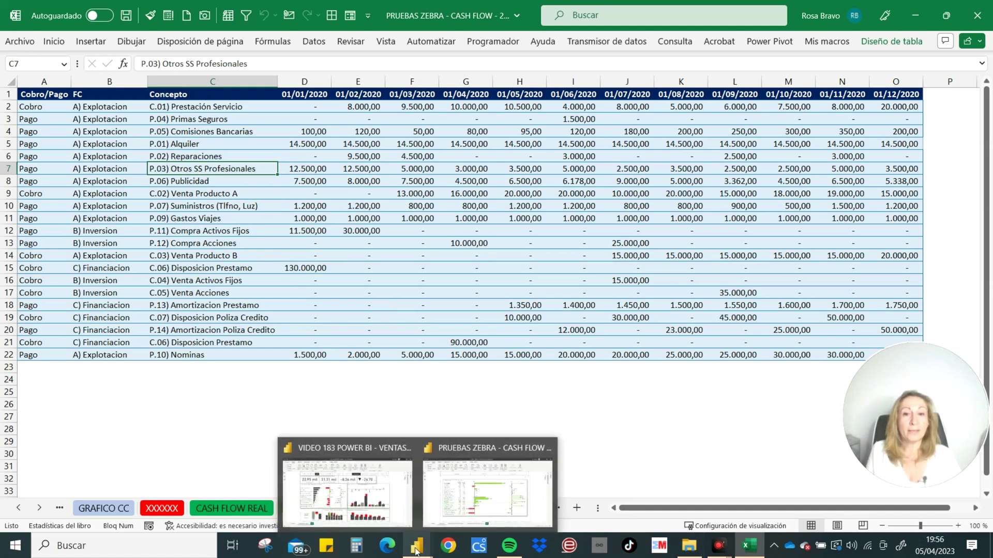
- In Power BI, cross-highlight the Reparaciones, Explotacion, C.01, Inversion and Venta Acciones rows
left_click(470, 456)
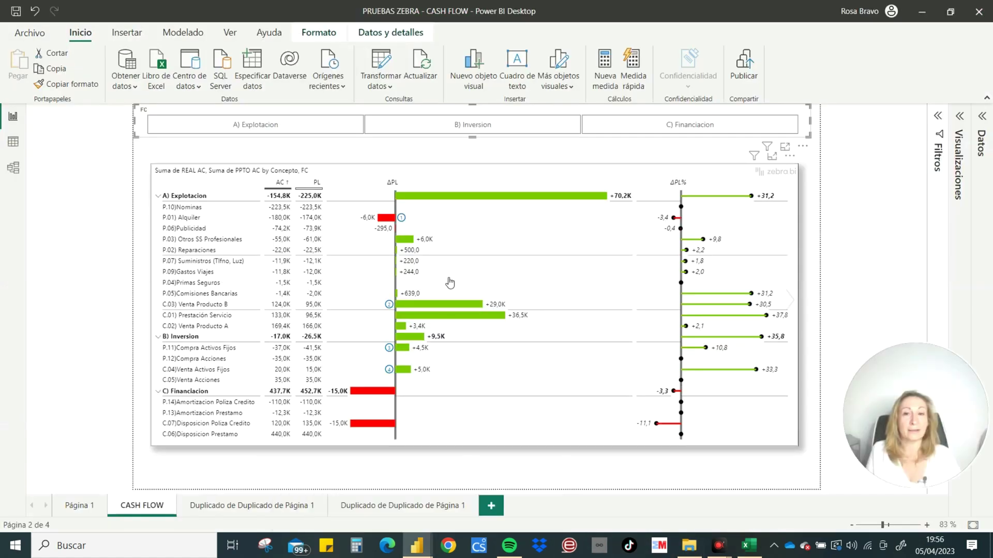
left_click(207, 250)
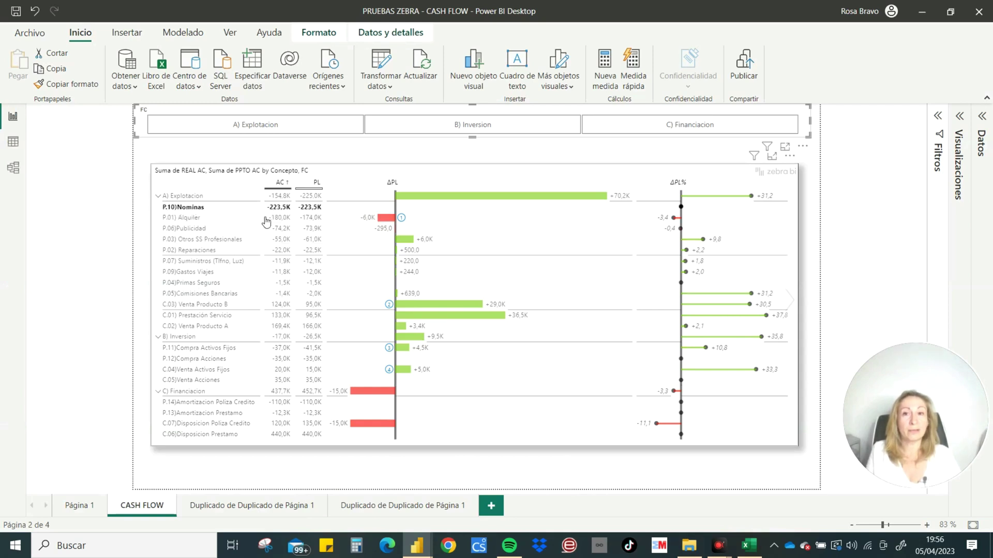
left_click(175, 197)
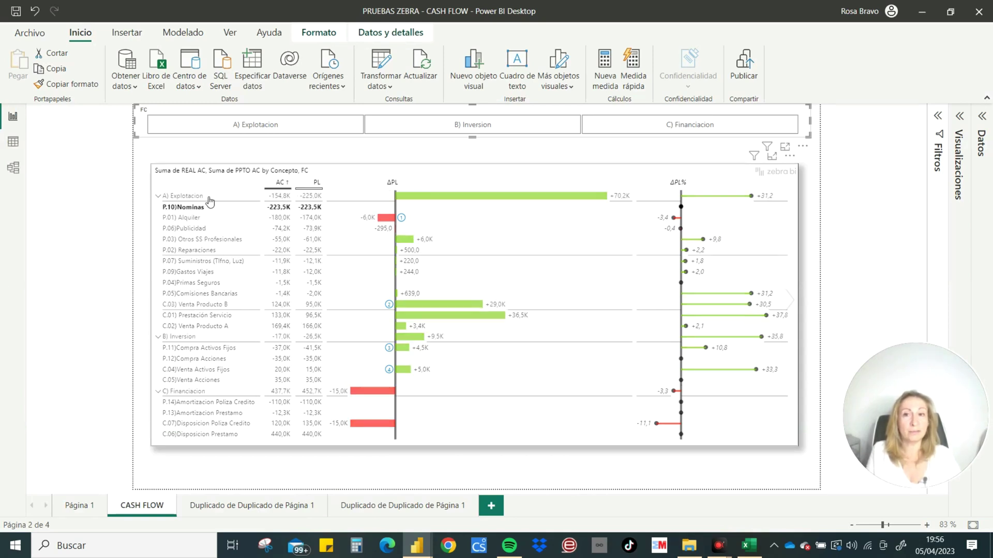
left_click(181, 315)
left_click(179, 337)
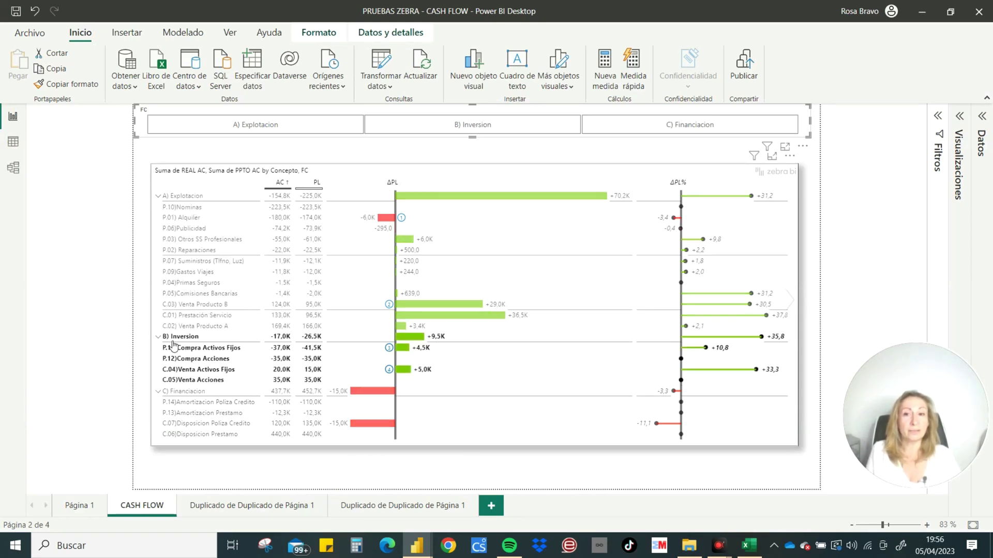
left_click(189, 382)
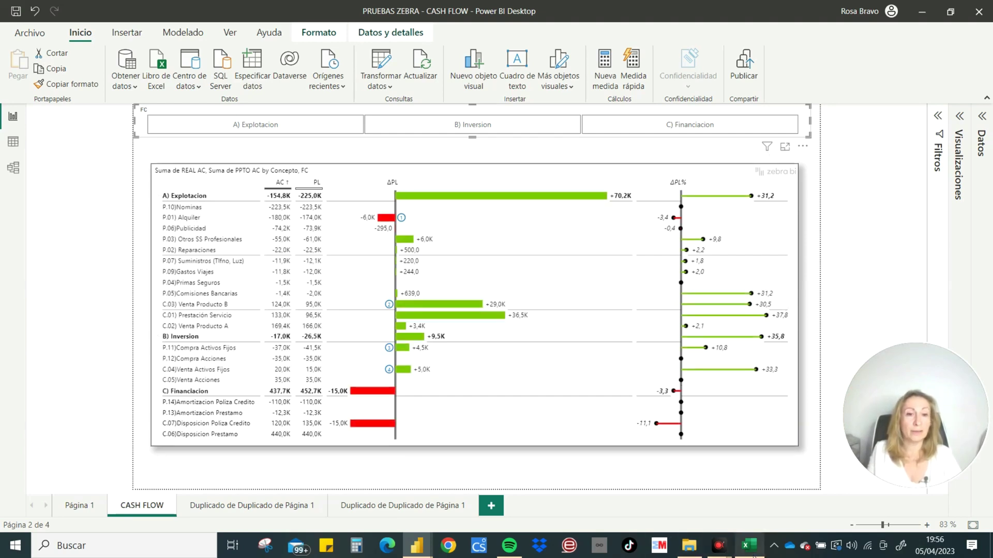
- Glance at Excel, then in Power BI highlight P.03 Otros SS Profesionales and clear it
left_click(748, 545)
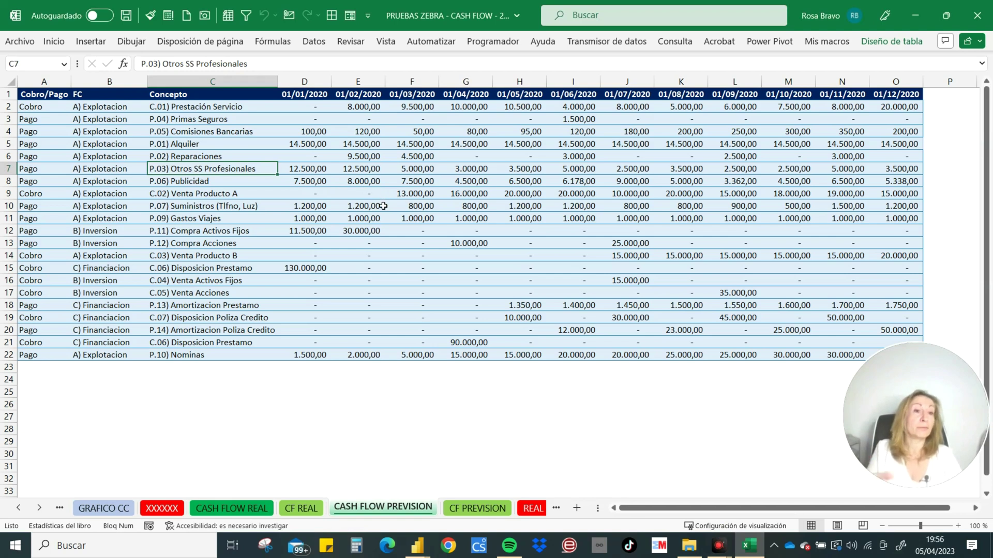
left_click(416, 546)
left_click(443, 501)
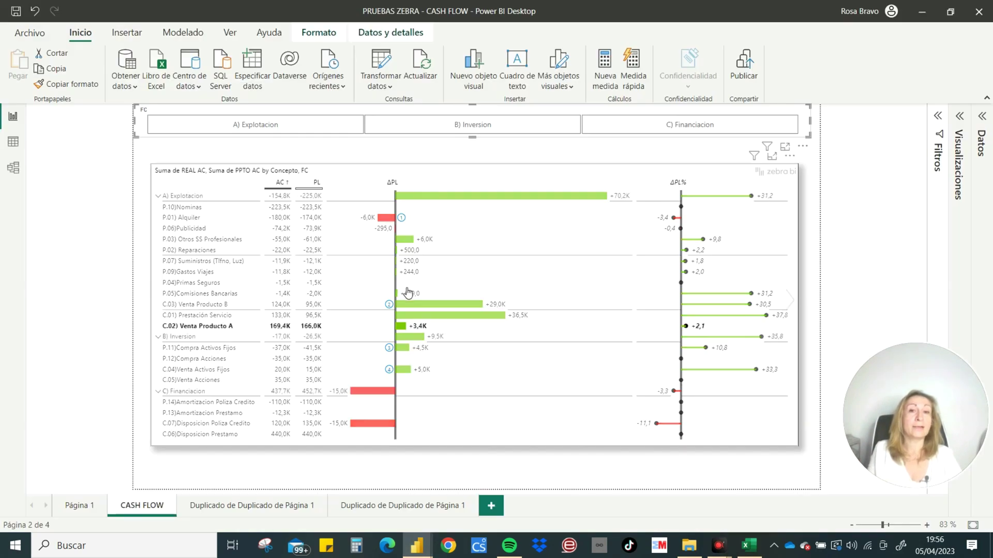
left_click(423, 240)
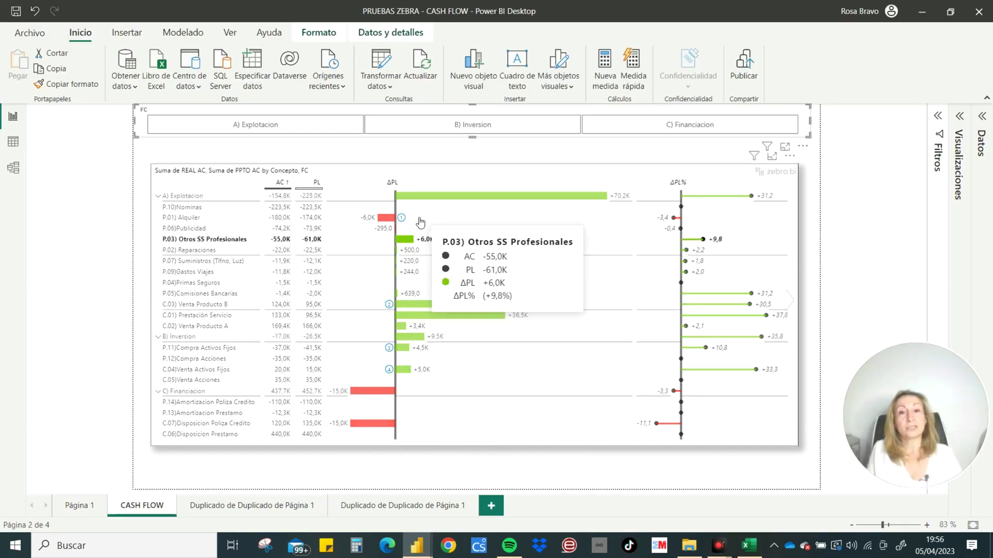
left_click(415, 221)
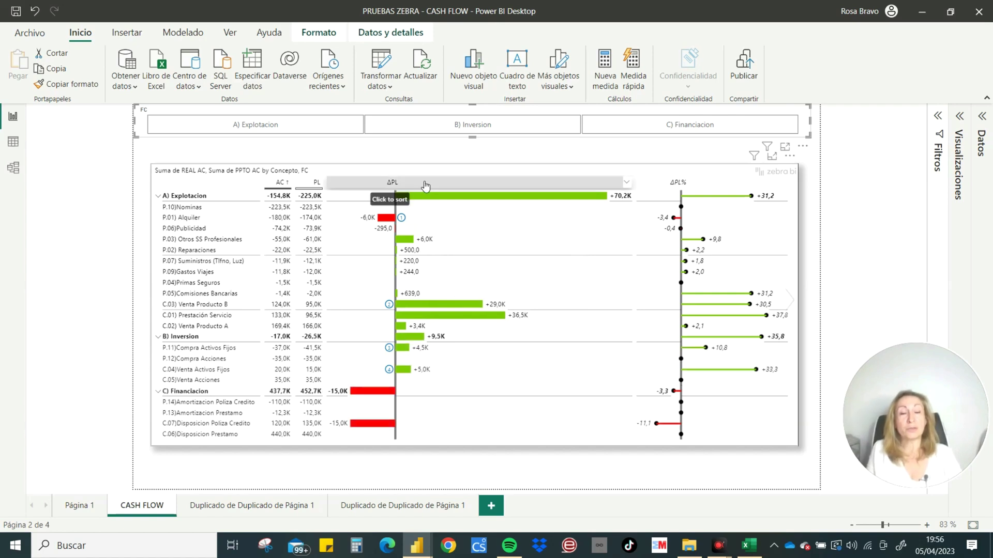